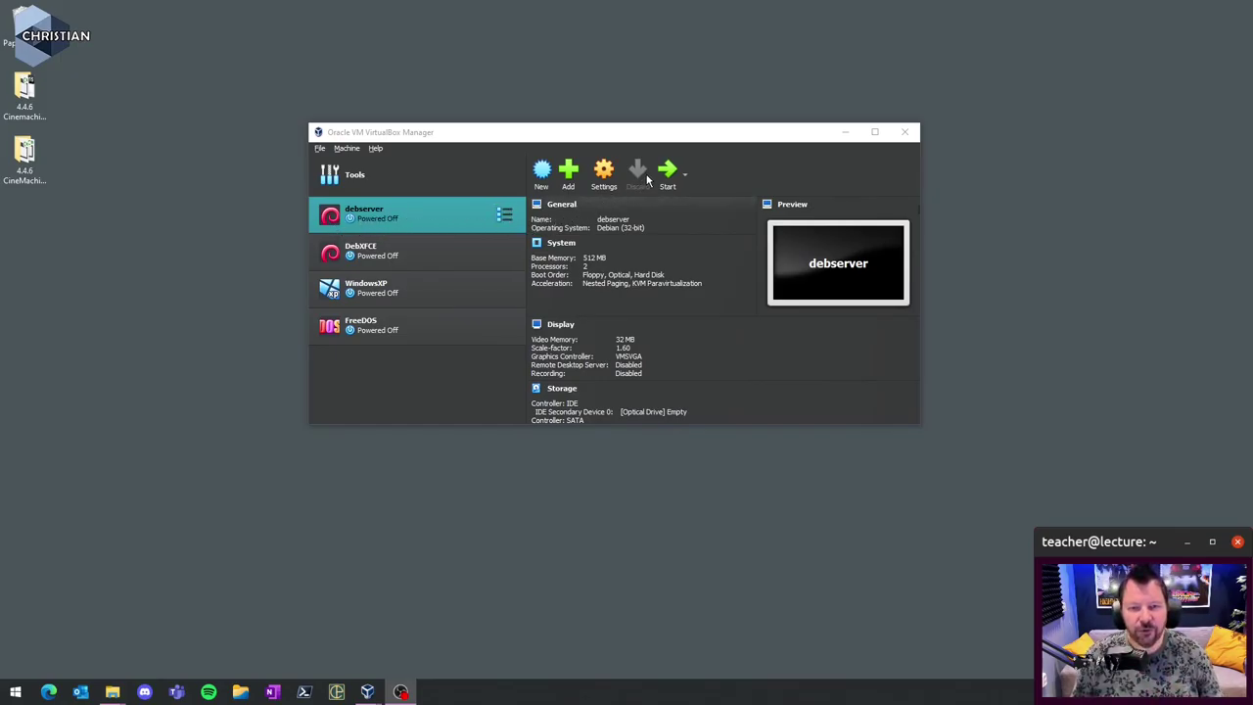
click(612, 170)
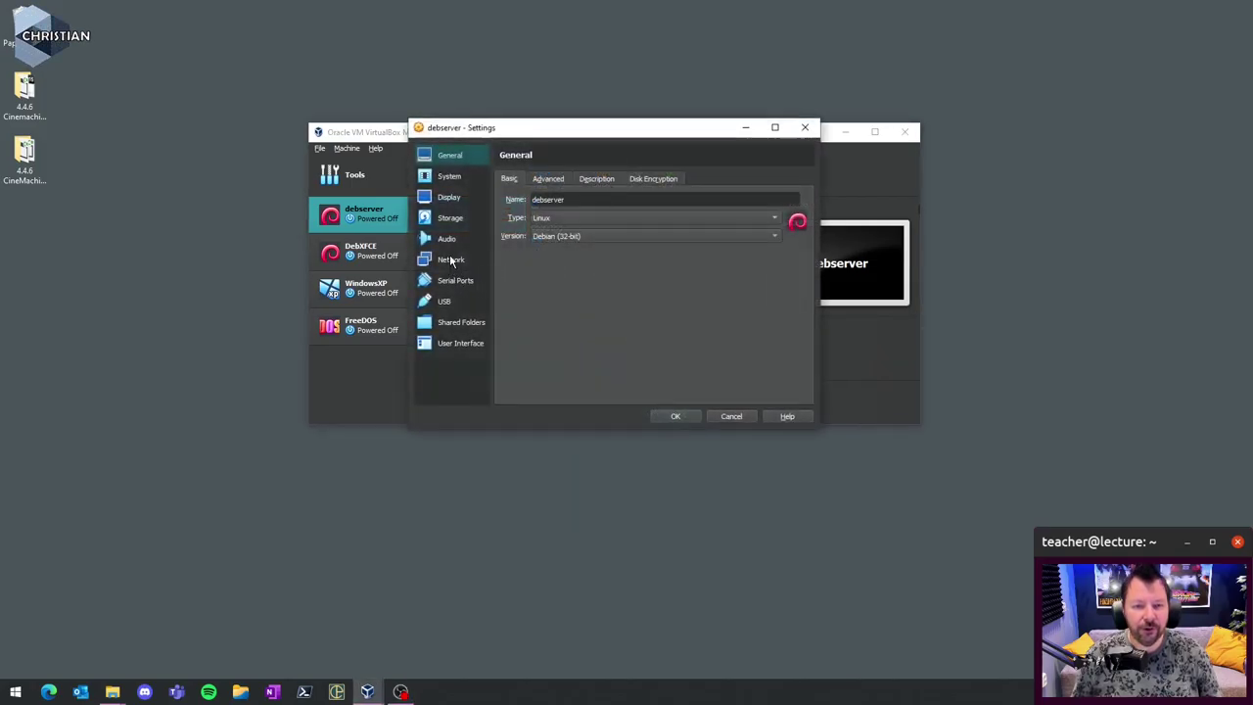
click(452, 261)
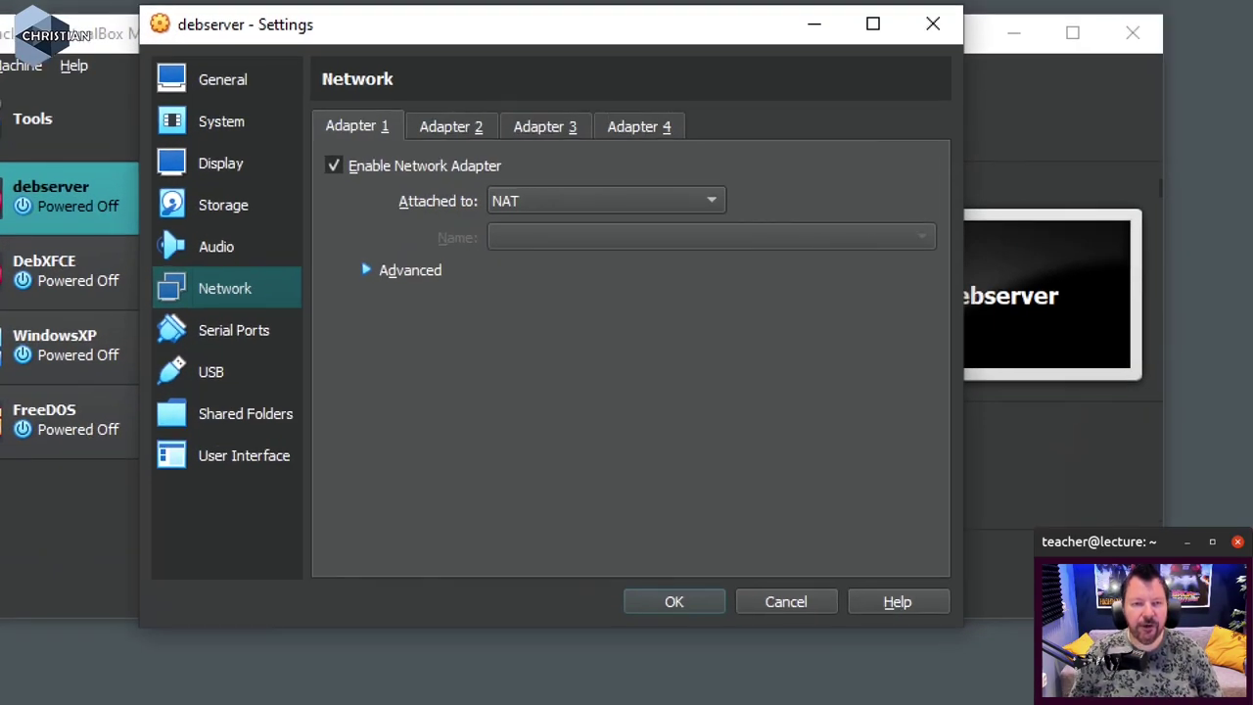
drag(321, 180, 366, 180)
drag(481, 209, 536, 217)
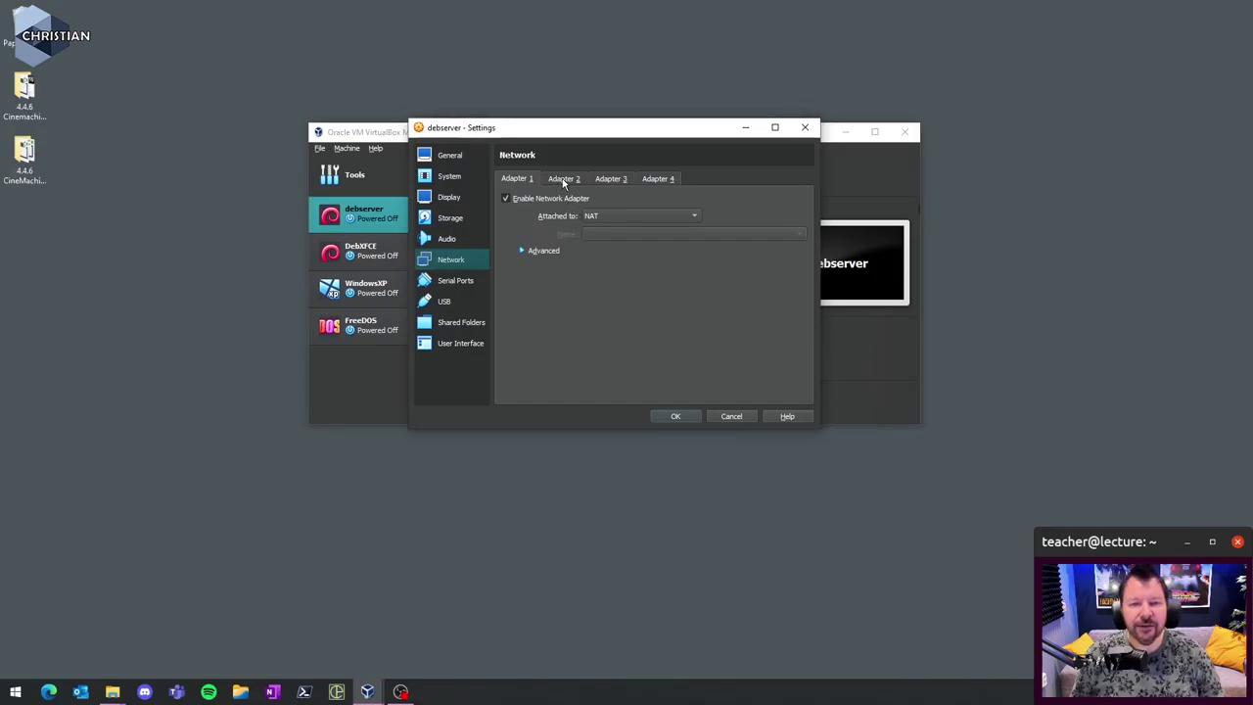
click(564, 182)
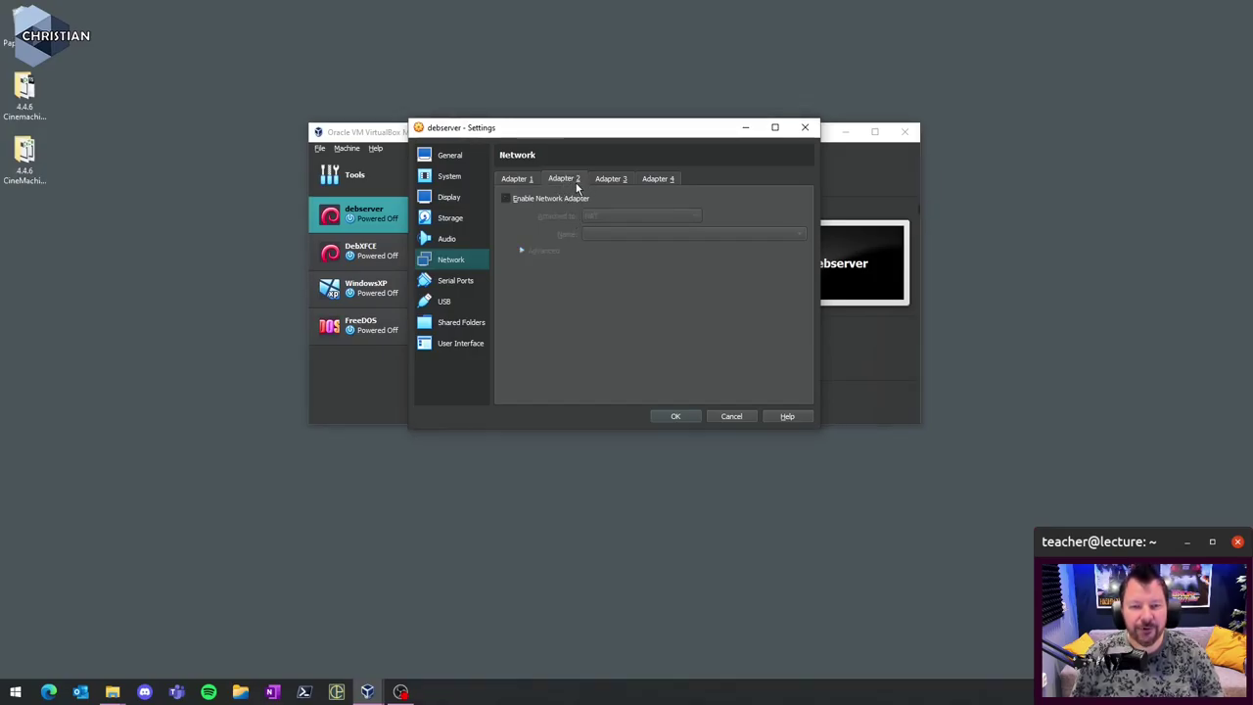
click(505, 200)
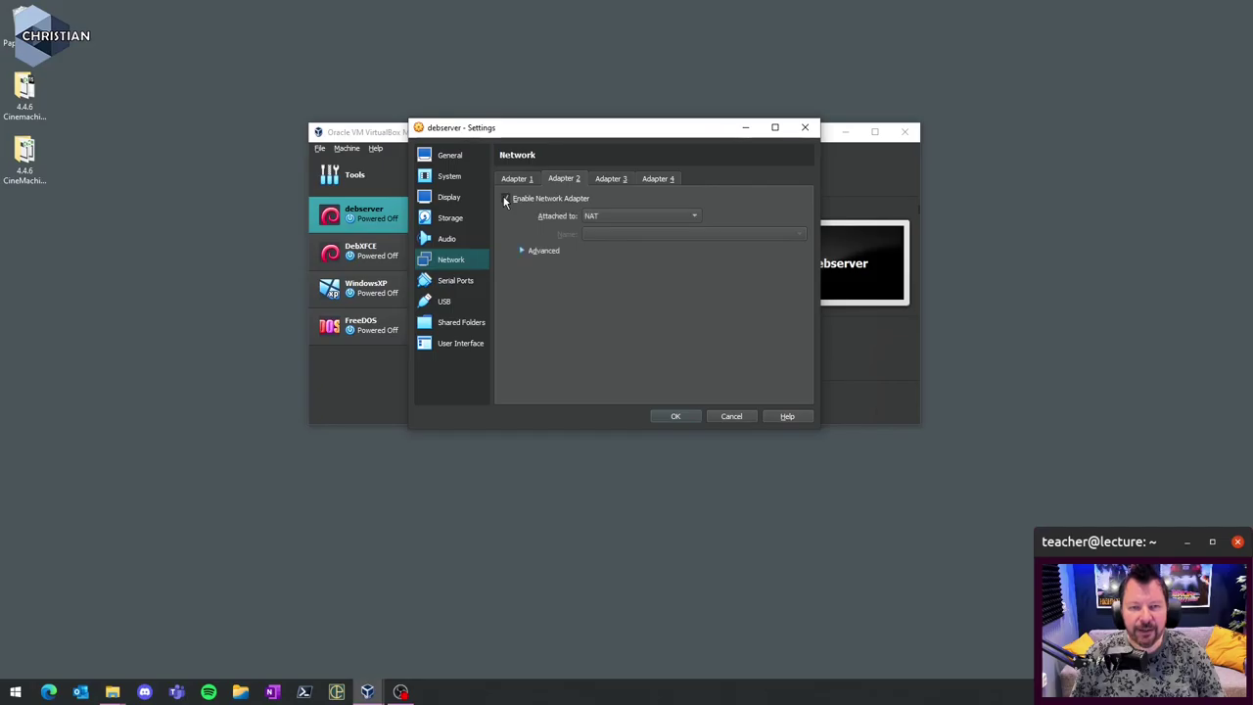
click(639, 222)
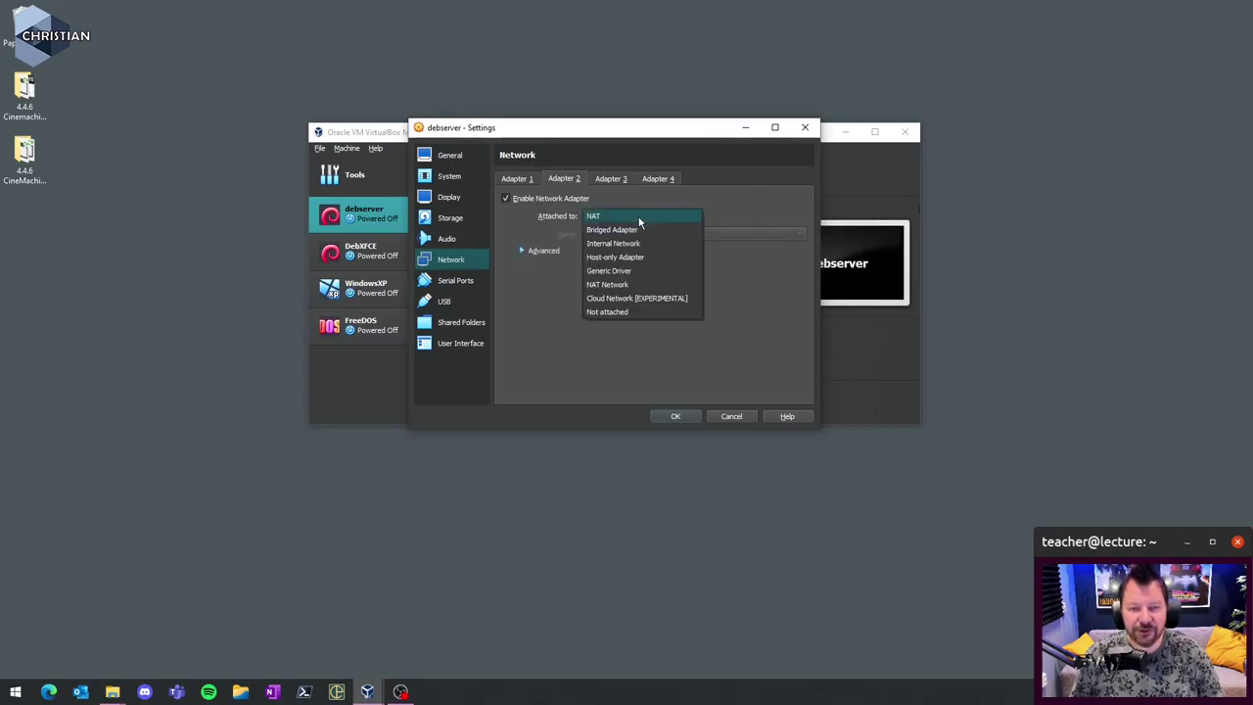
click(646, 257)
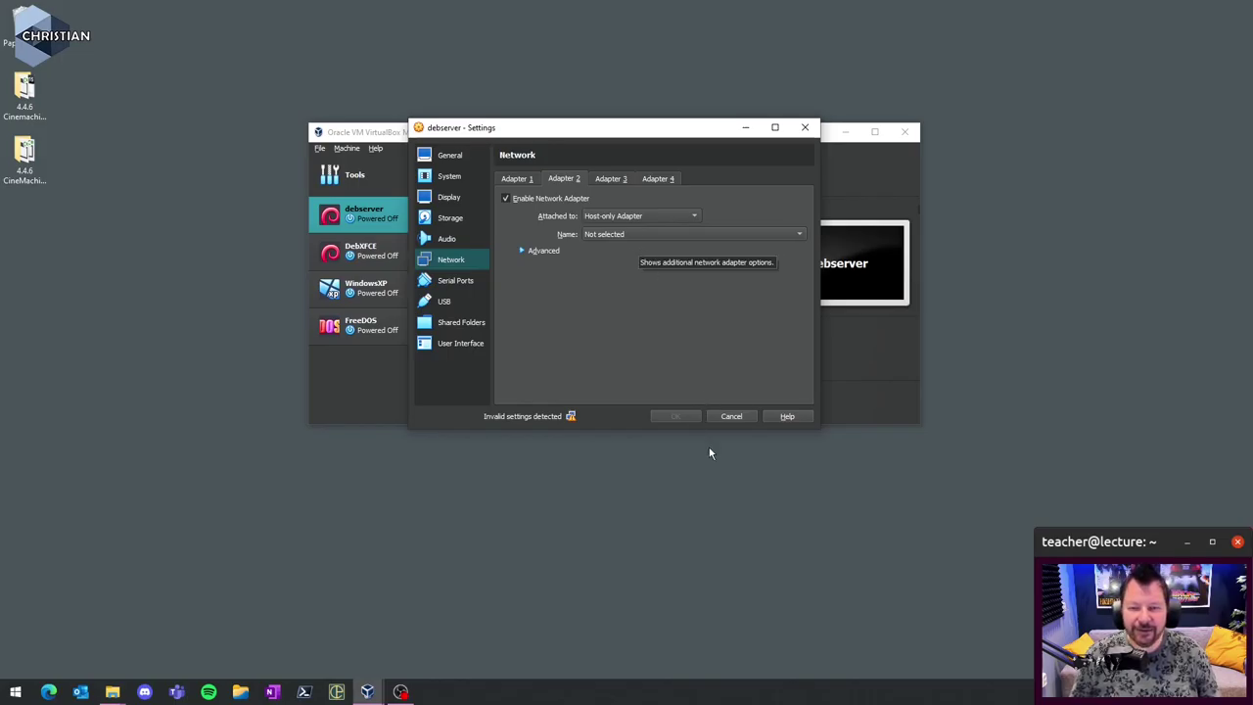
click(745, 420)
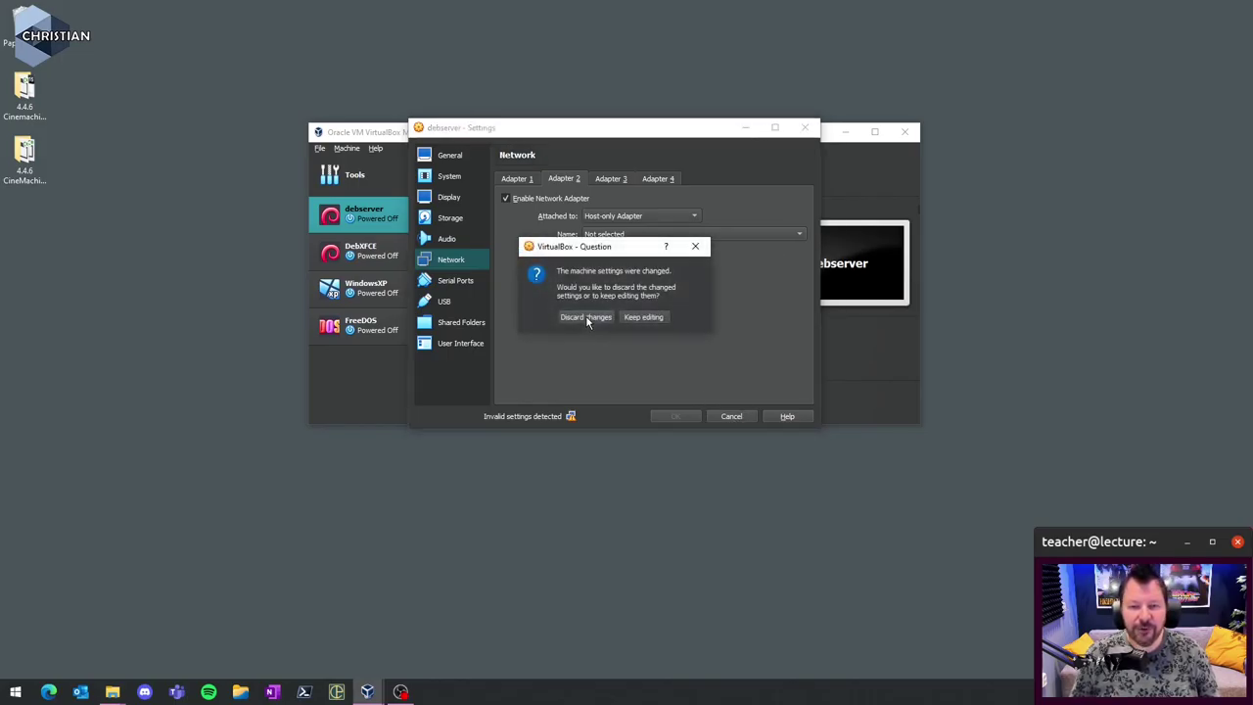
click(584, 317)
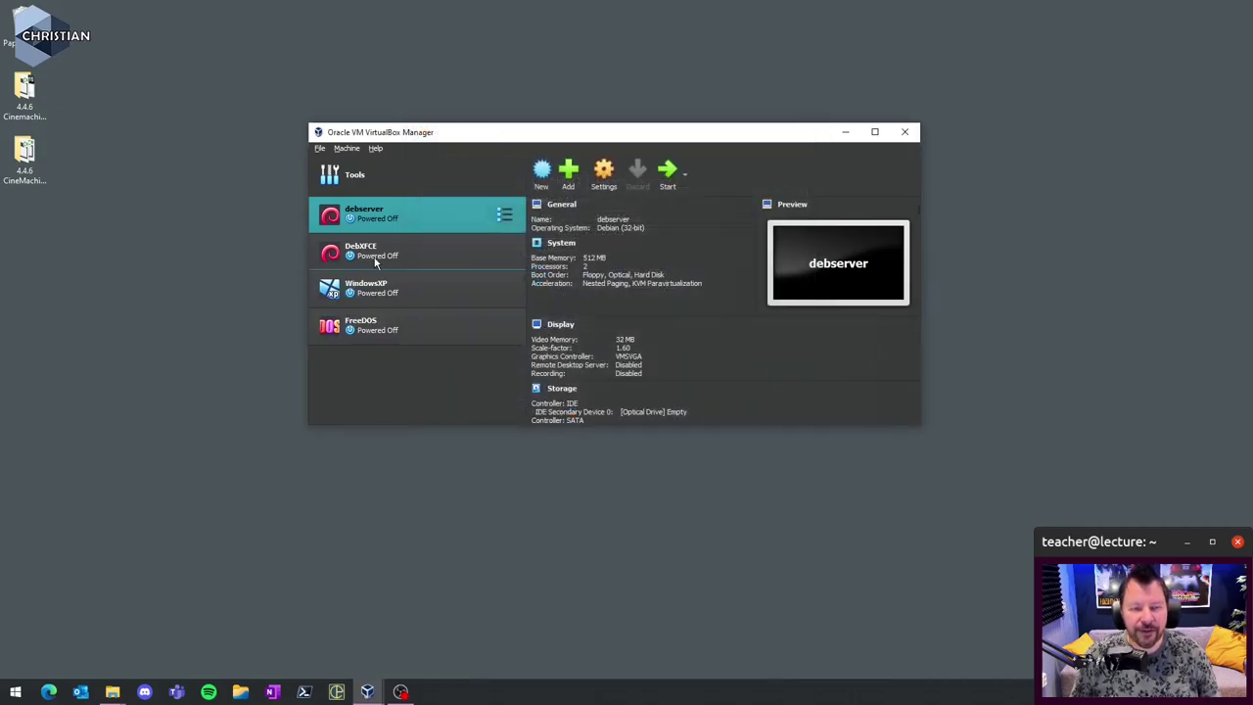
- Open the Network Manager from the File > Tools menu
click(320, 148)
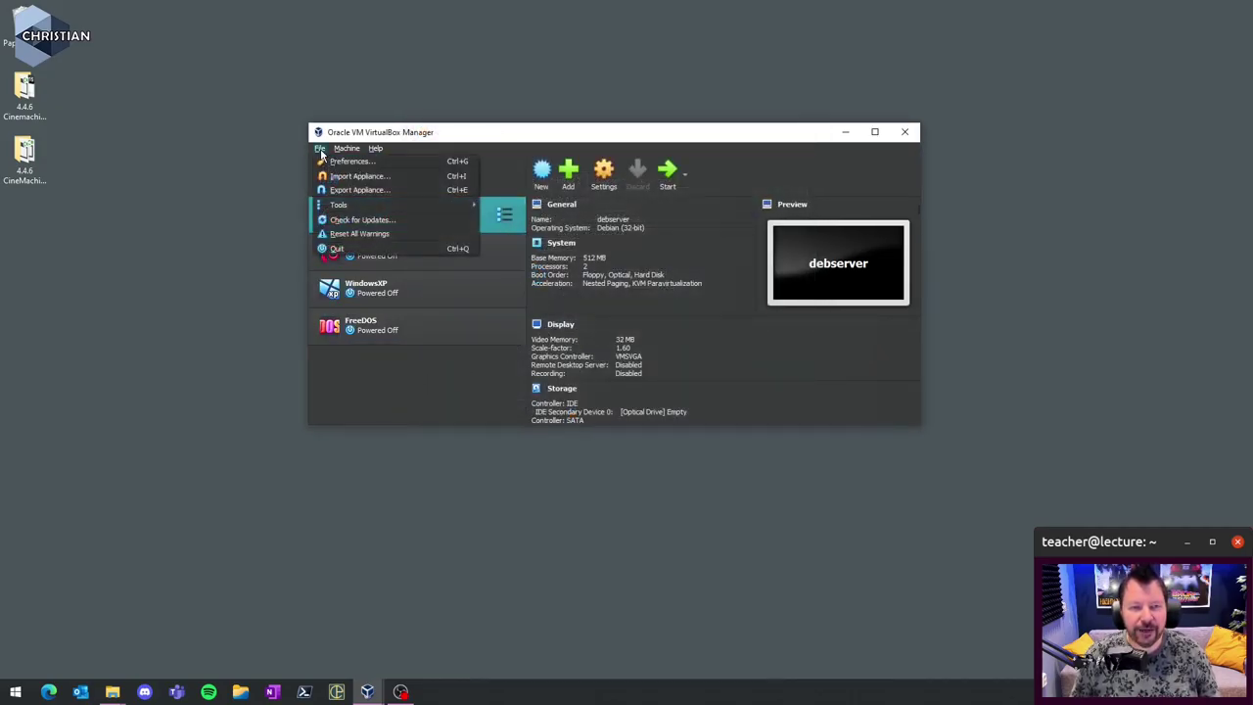
mouse_move(358, 207)
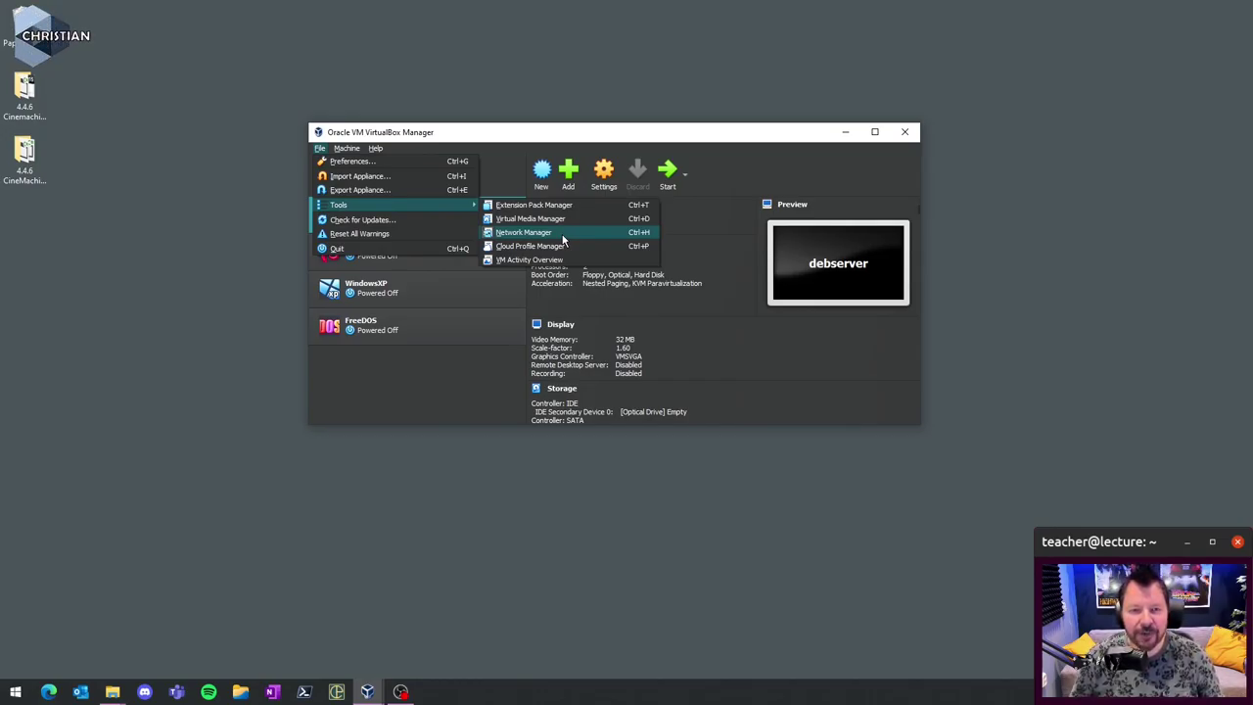
click(564, 240)
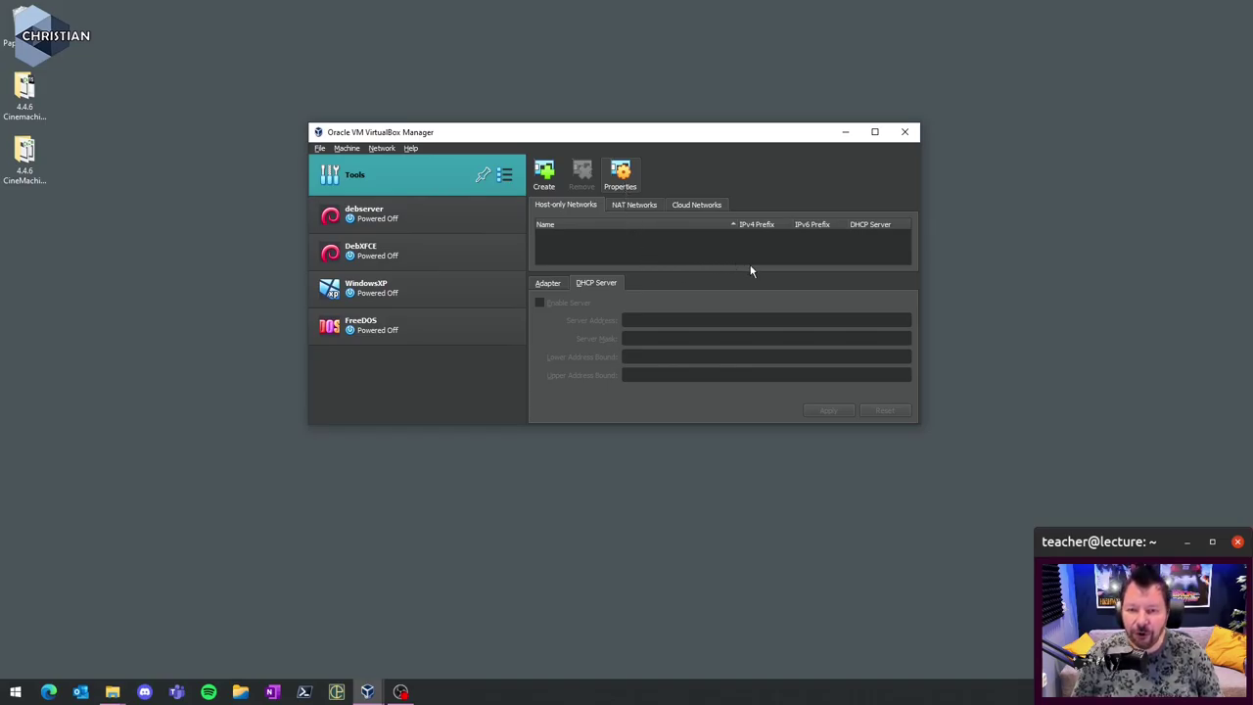
- Set the host-only adapter's IPv4 address to 192.168.100.1 with mask 255.255.255.0
click(546, 173)
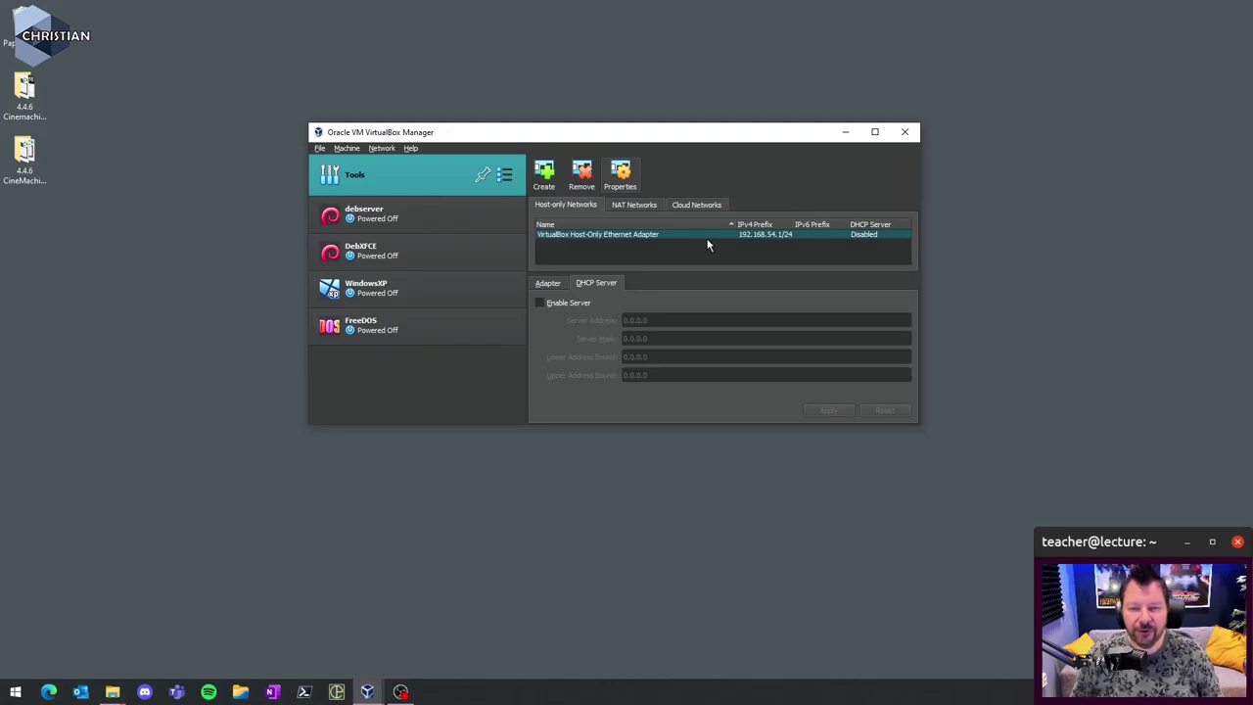
mouse_move(670, 239)
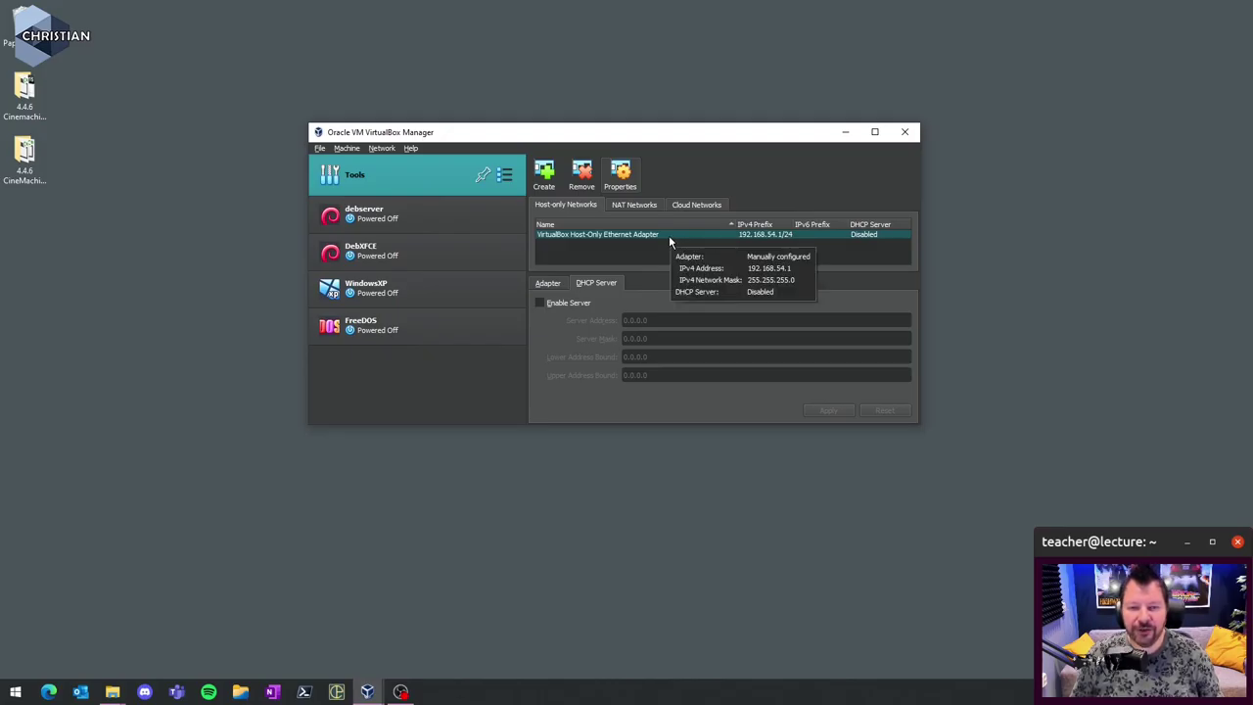
click(546, 283)
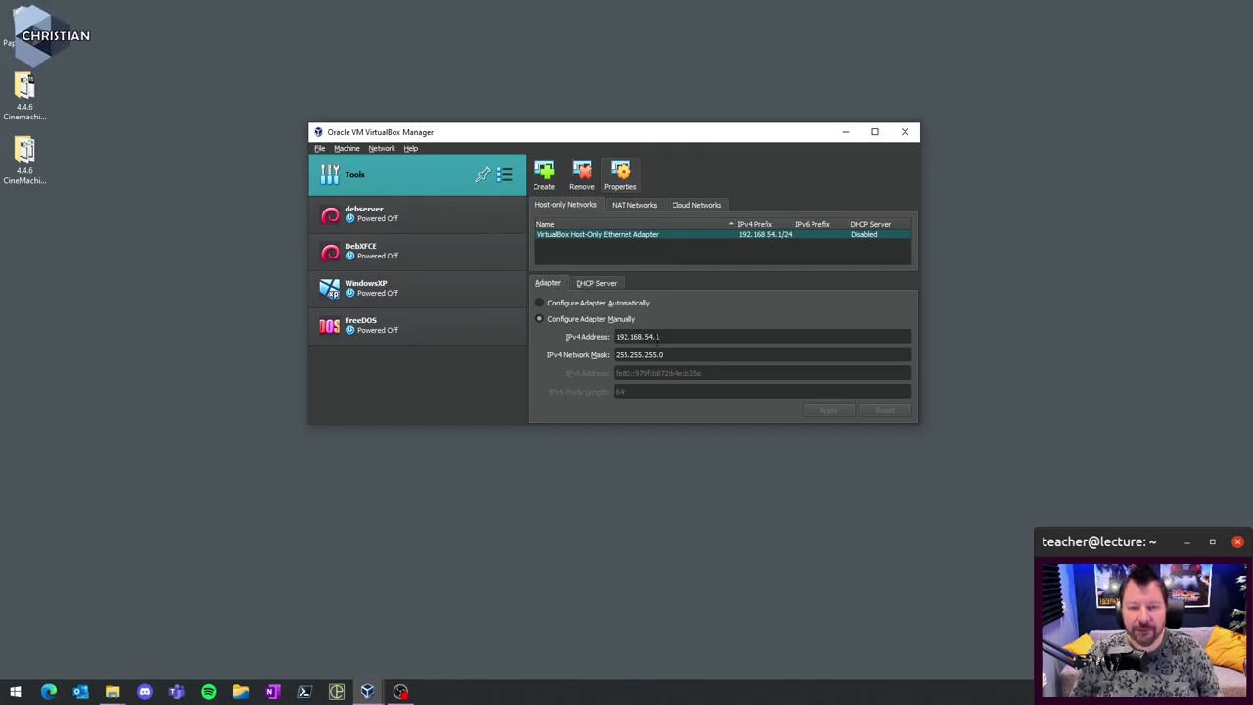
key(BackSpace)
key(BackSpace)
text(100)
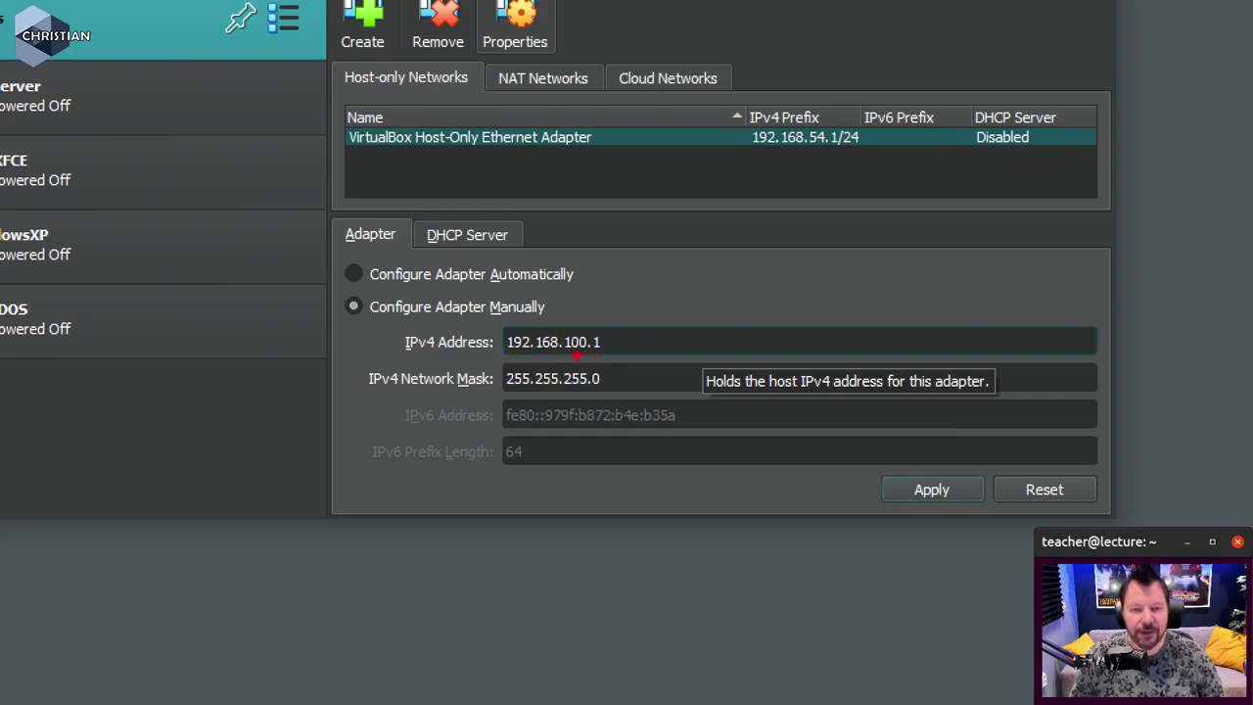
drag(370, 312, 554, 307)
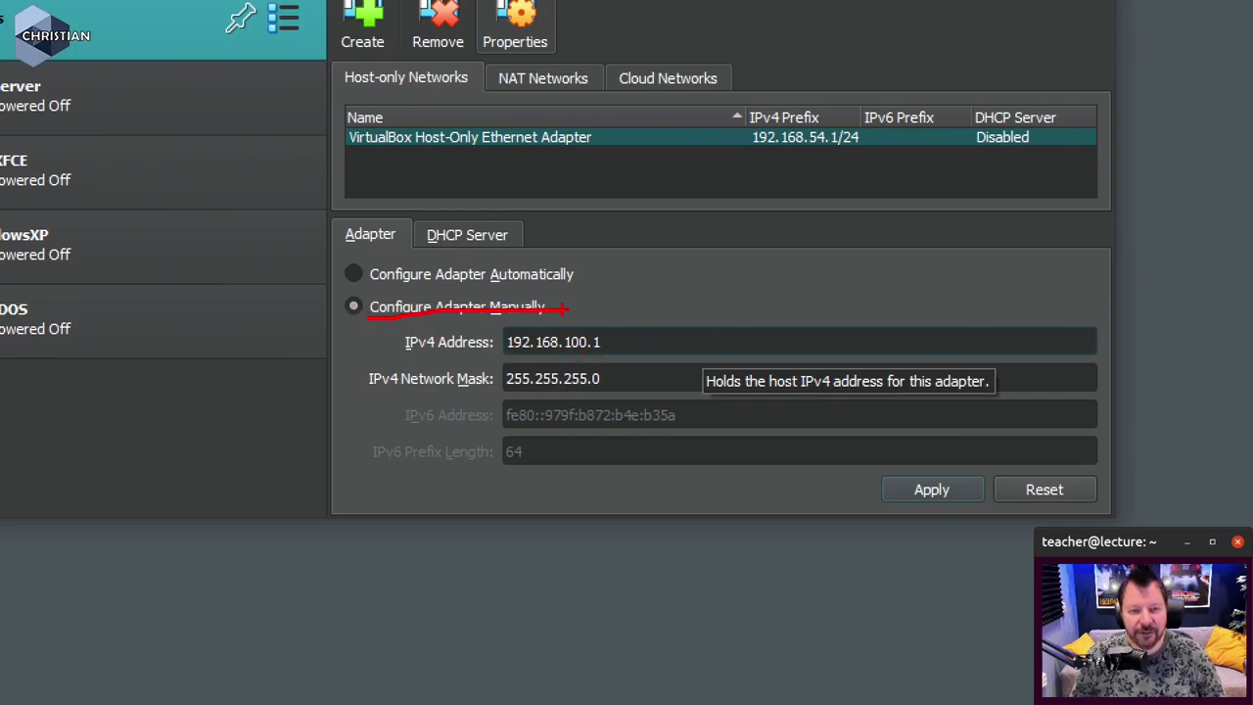
drag(505, 359, 595, 358)
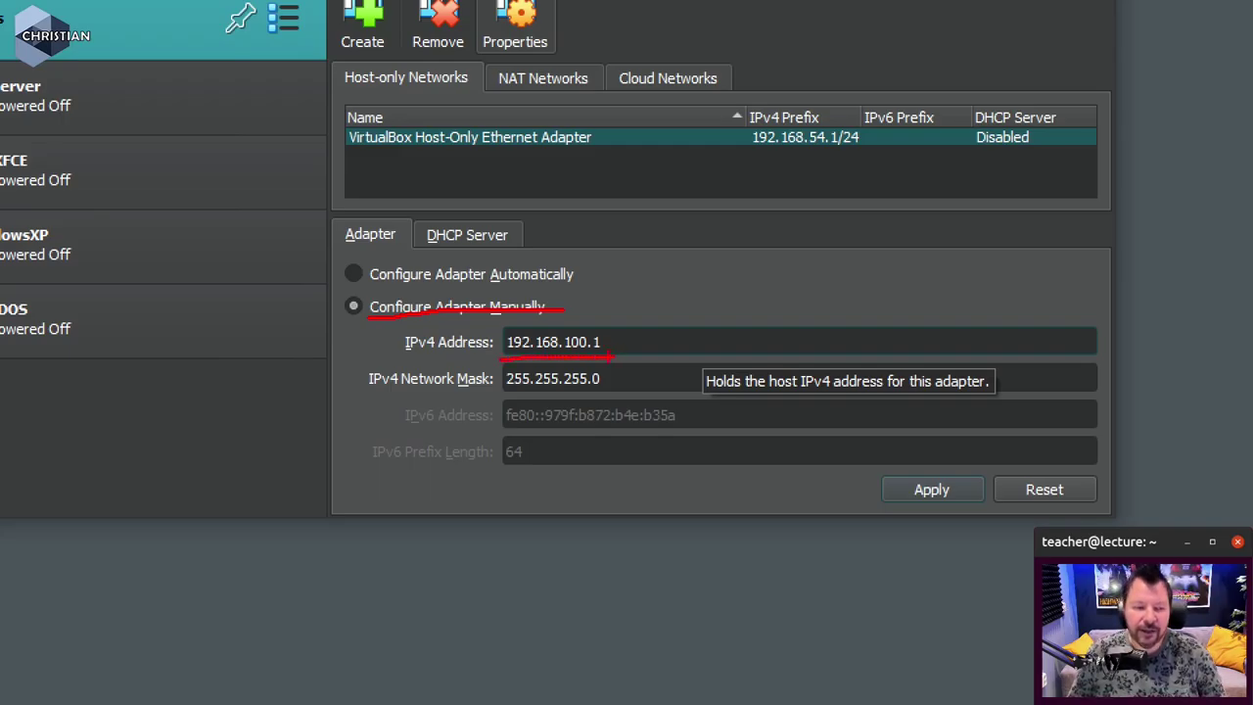
key(Escape)
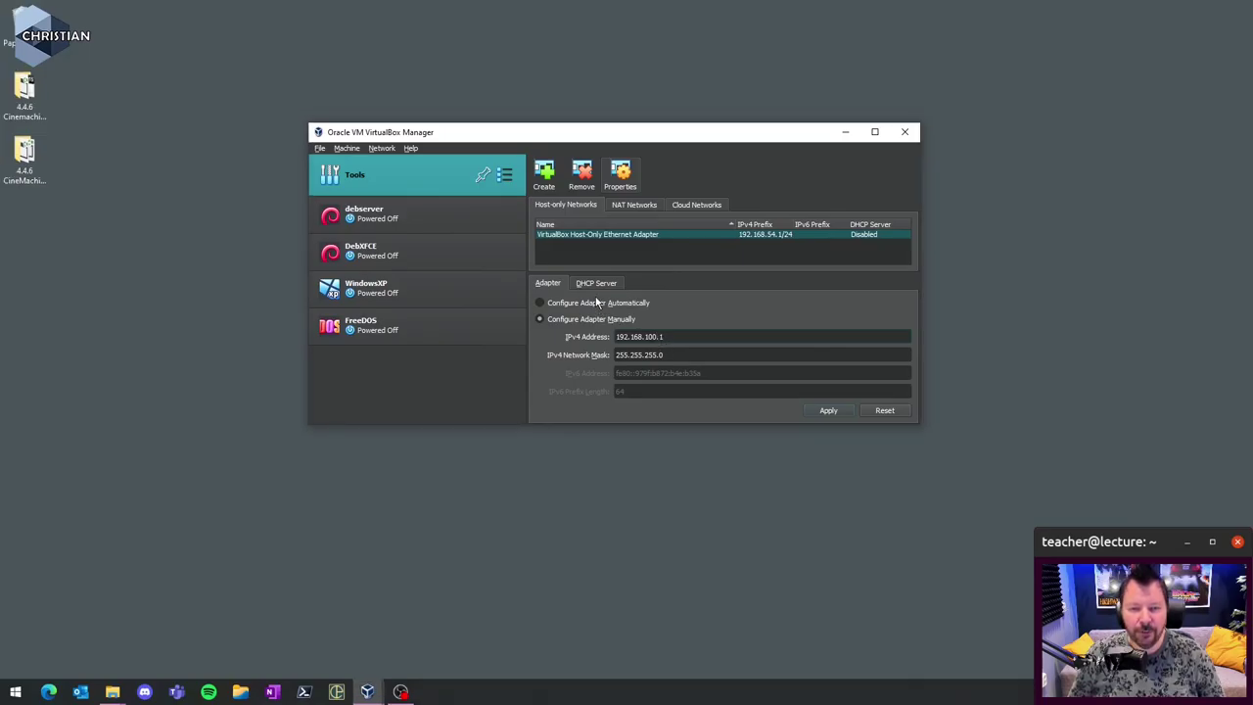
click(596, 283)
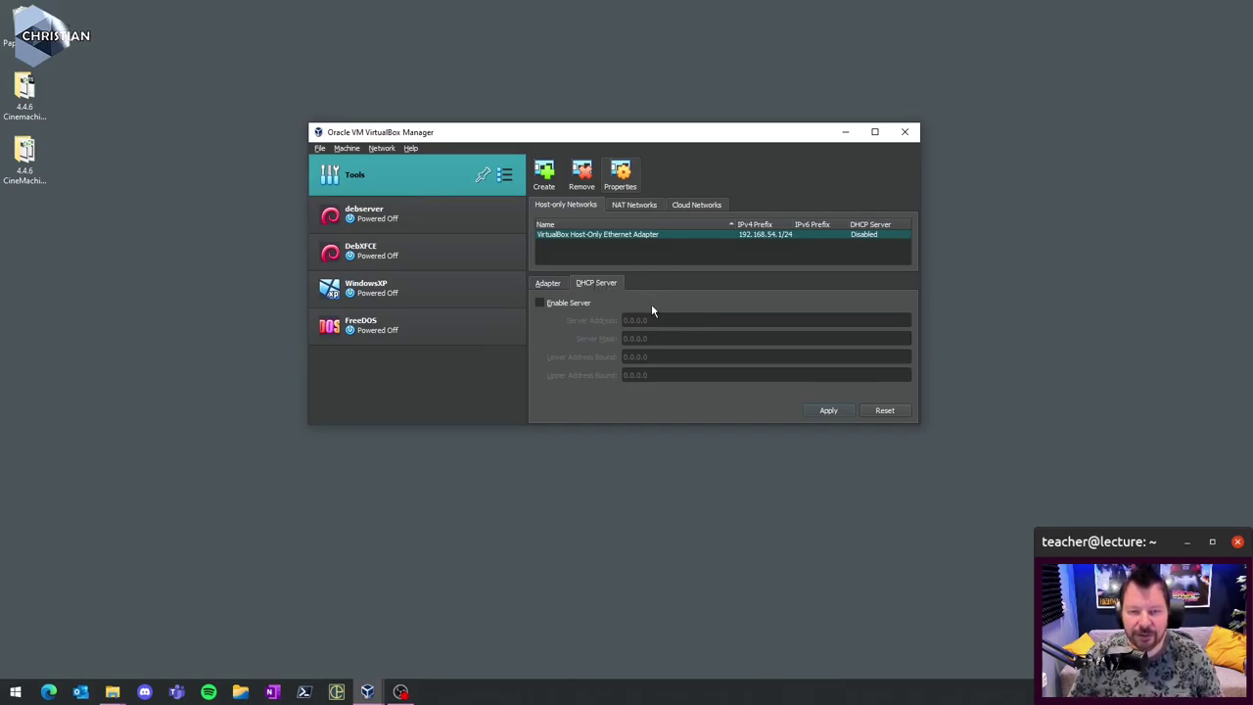
- Enable the host-only DHCP server and set its address to 192.168.100.2
click(539, 303)
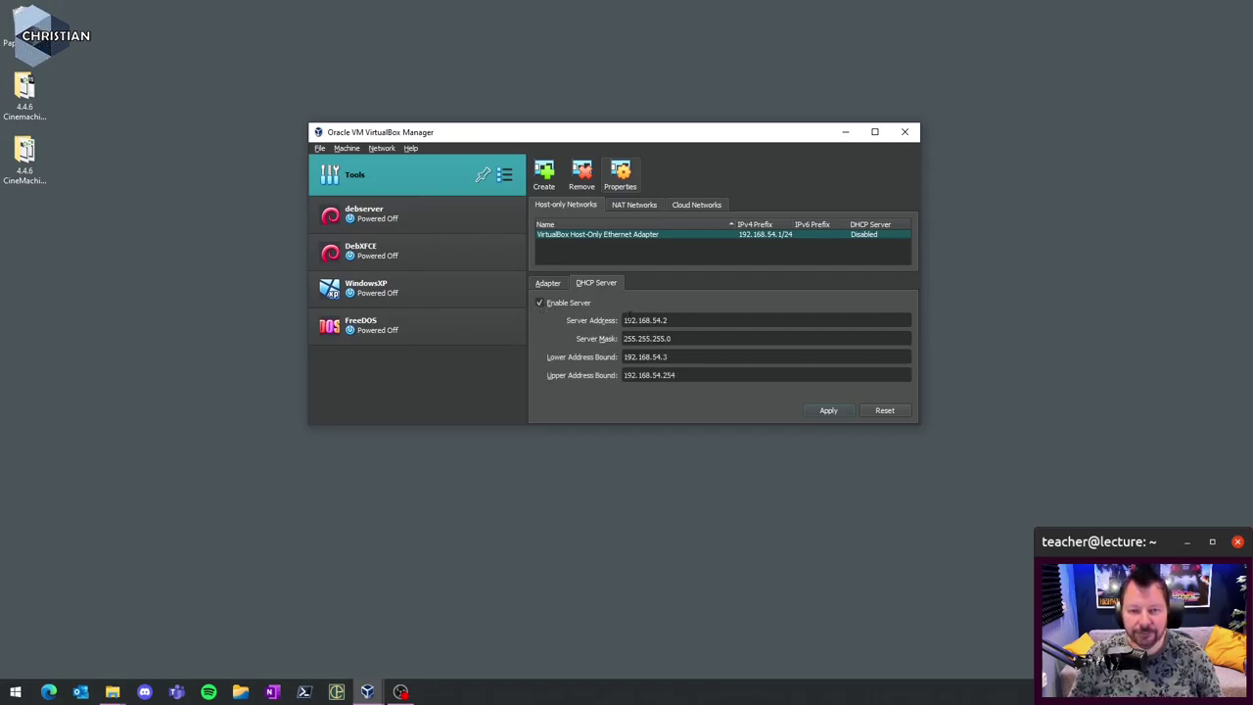
key(BackSpace)
key(BackSpace)
key(BackSpace)
text(10)
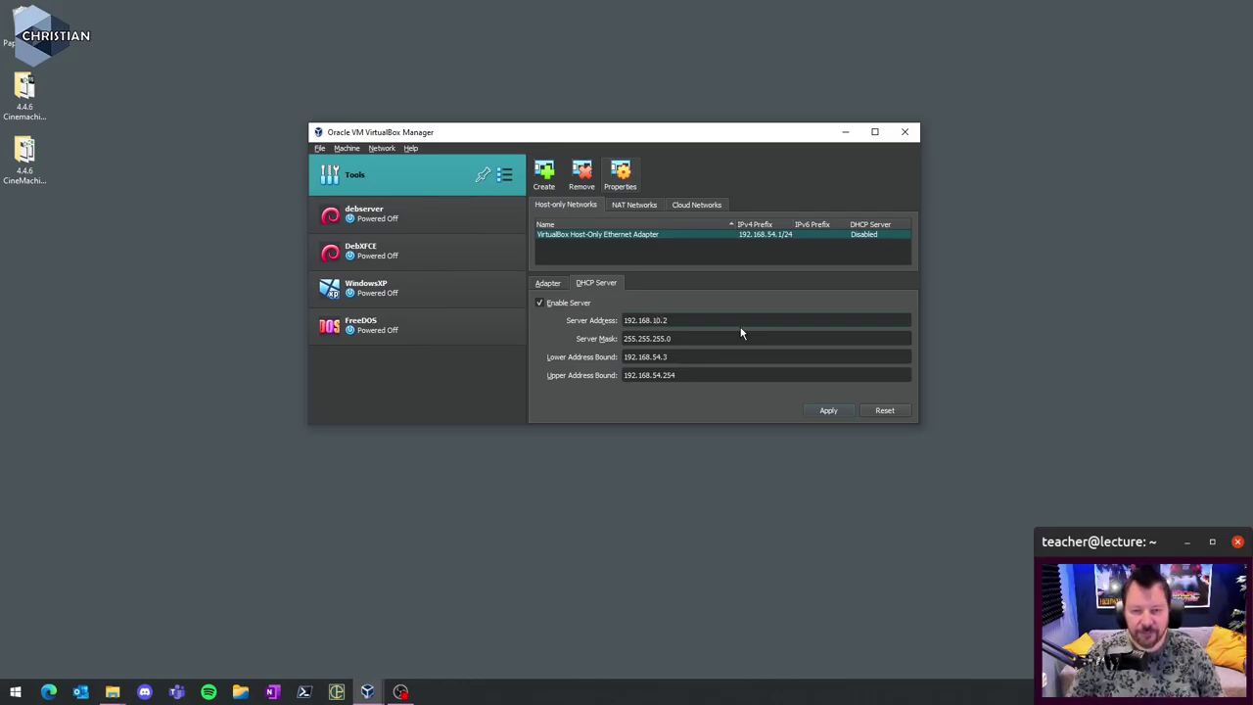
text(0)
- Set the DHCP address range from 192.168.100.100 to 192.168.100.200
key(Tab)
key(Tab)
key(End)
key(BackSpace)
key(BackSpace)
key(BackSpace)
key(BackSpace)
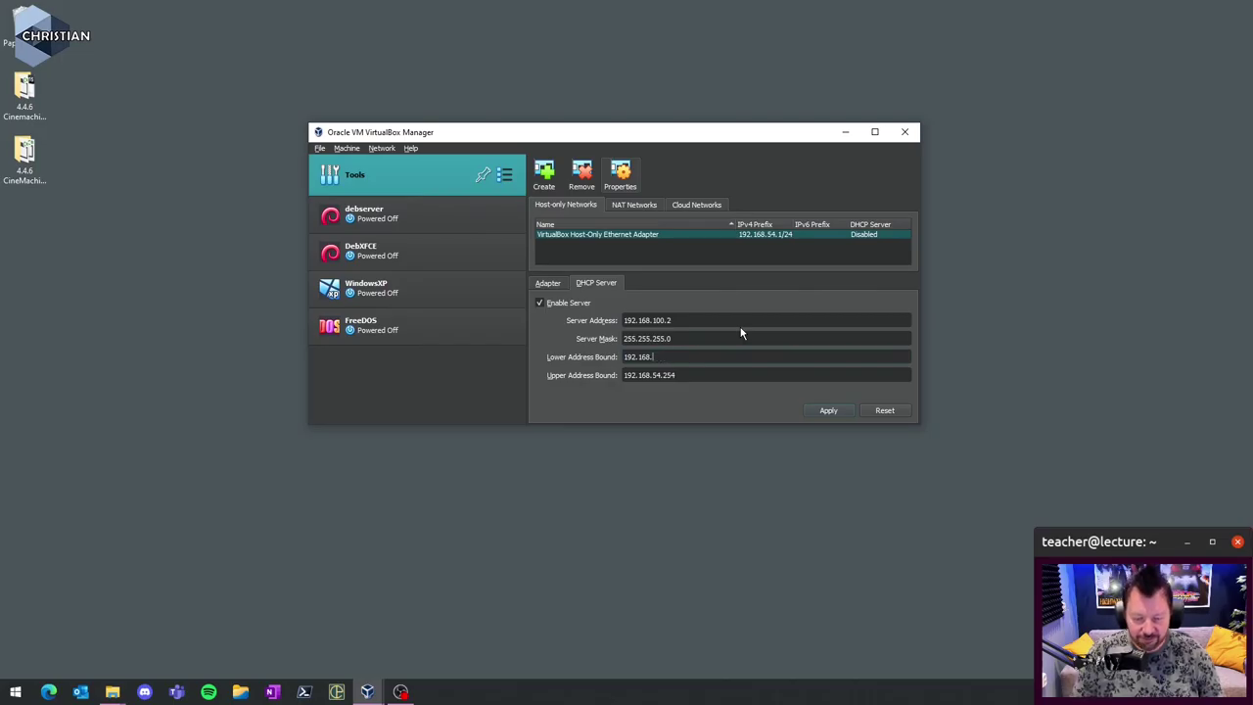
text(100.100)
key(Tab)
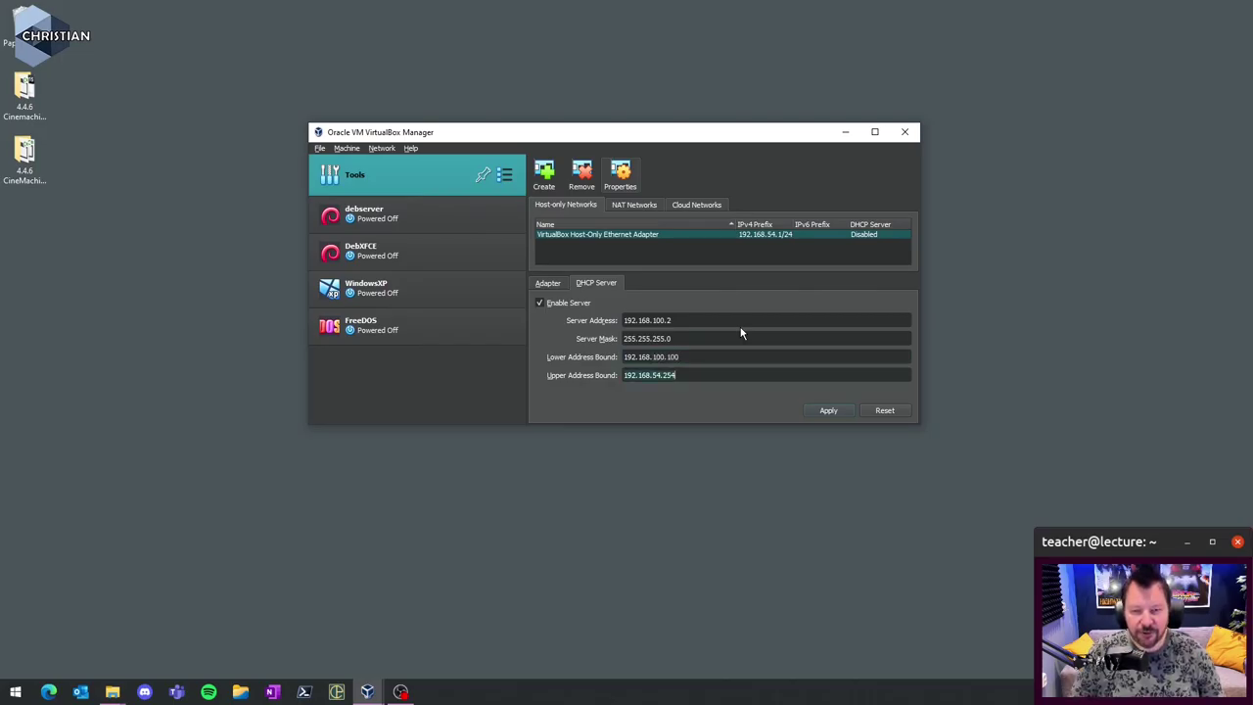
key(End)
key(BackSpace)
key(BackSpace)
key(BackSpace)
key(BackSpace)
key(BackSpace)
key(BackSpace)
text(100.10)
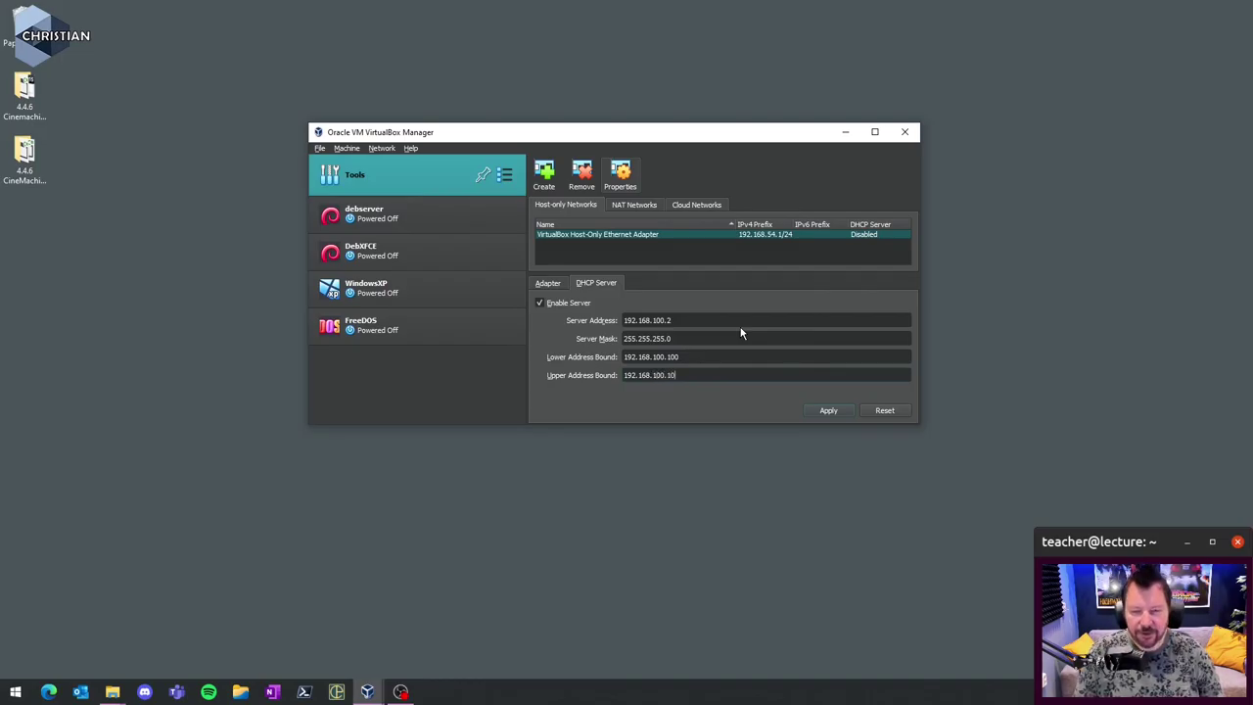
key(BackSpace)
key(BackSpace)
text(200)
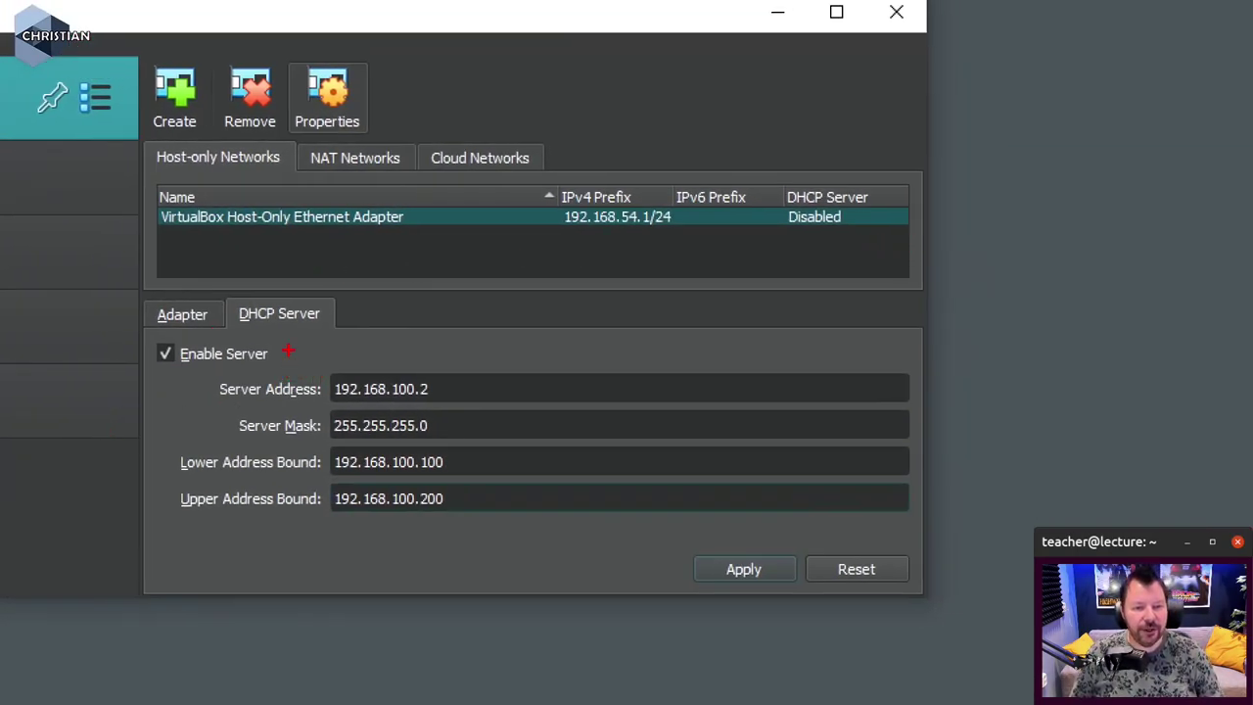
drag(239, 320, 368, 323)
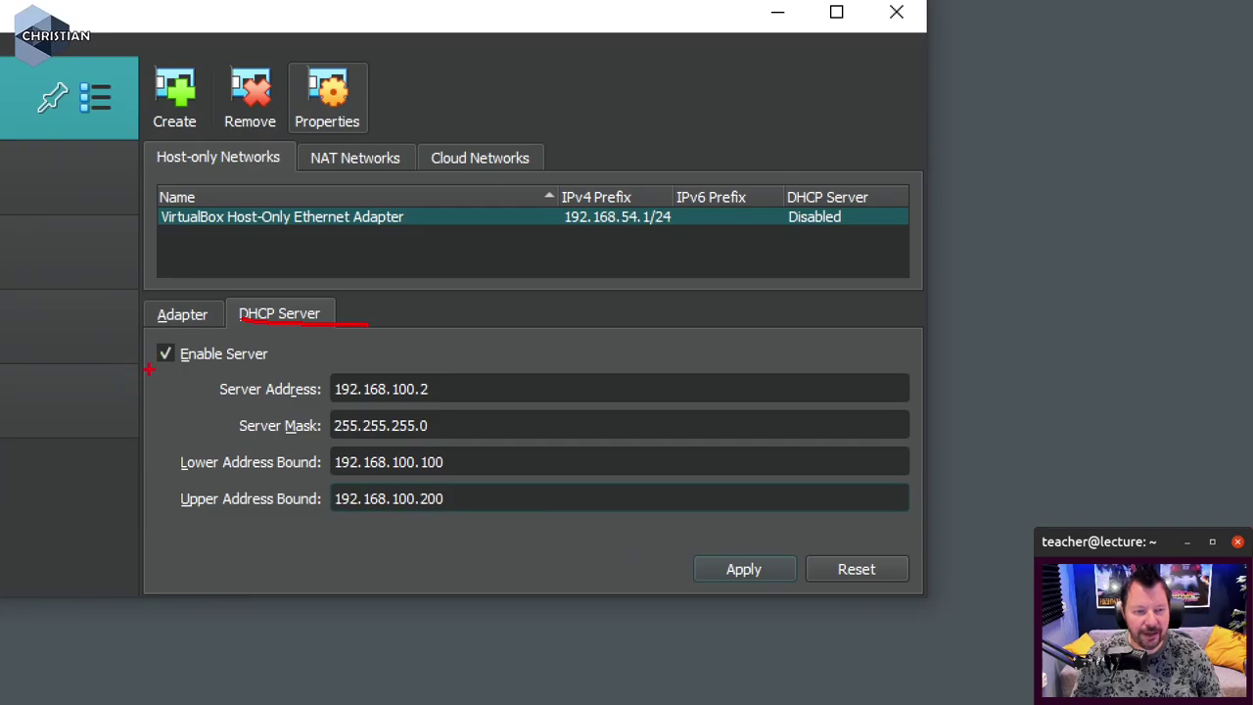
drag(150, 369, 192, 363)
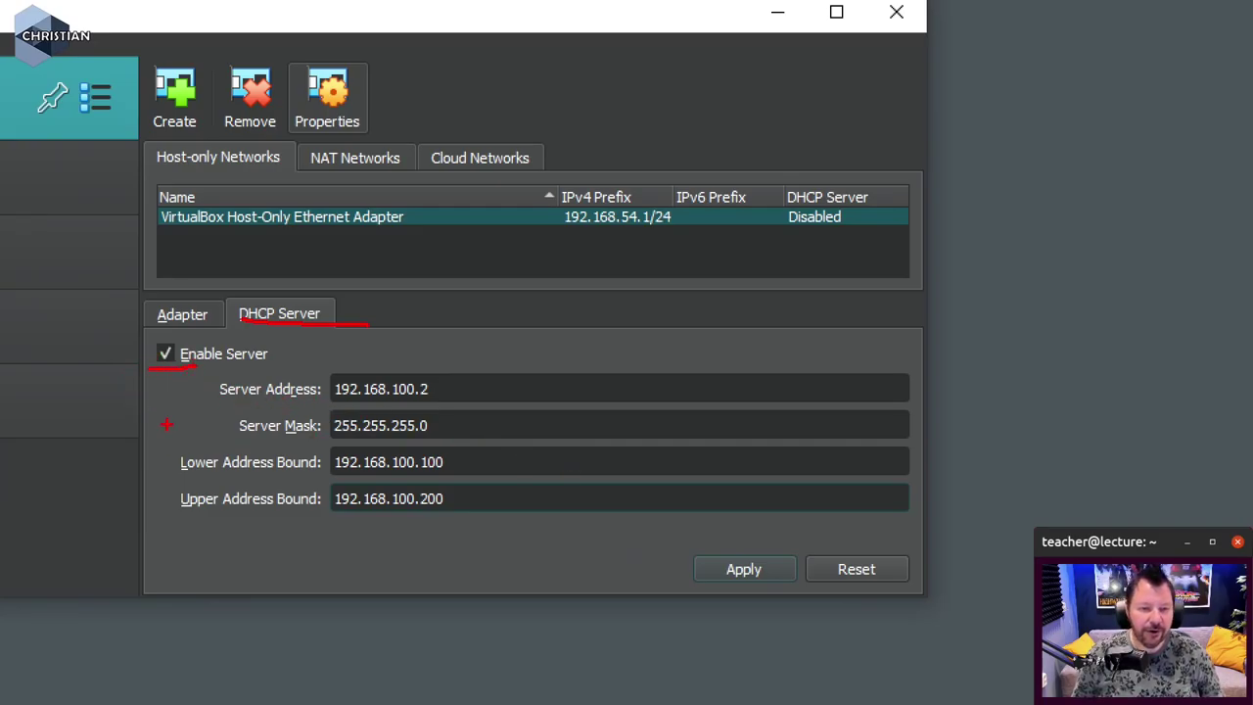
drag(221, 398, 266, 398)
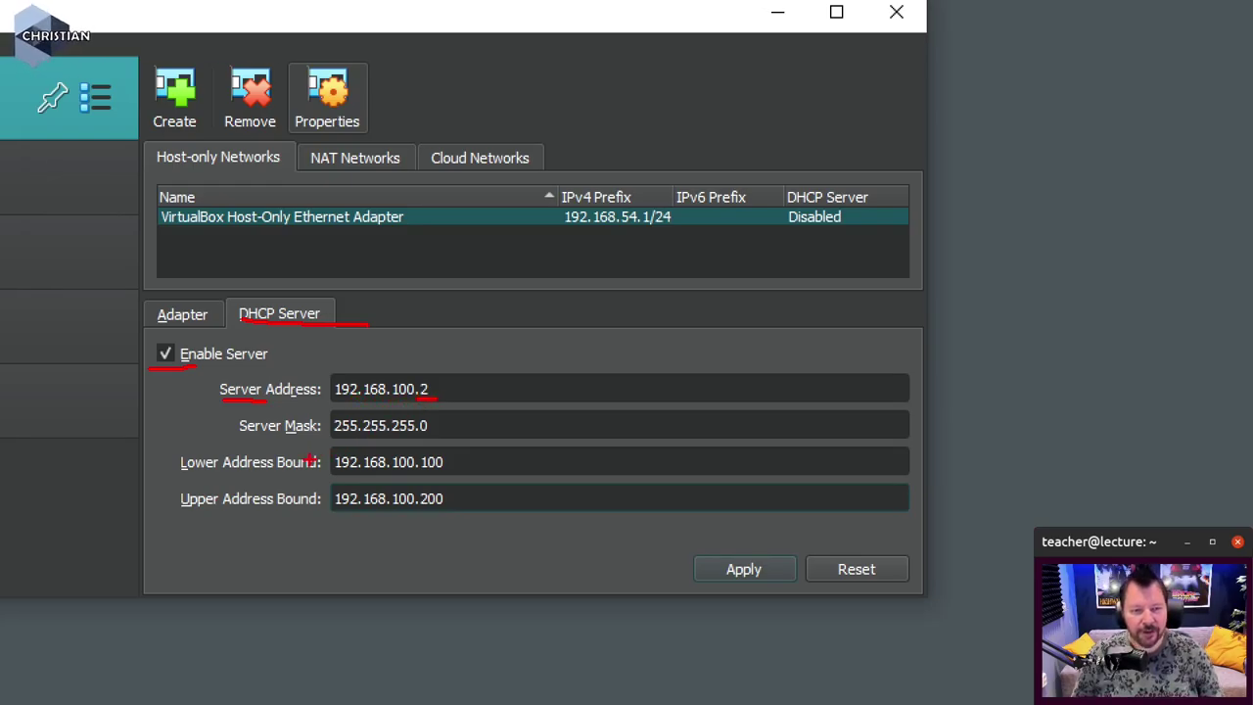
drag(419, 436, 435, 436)
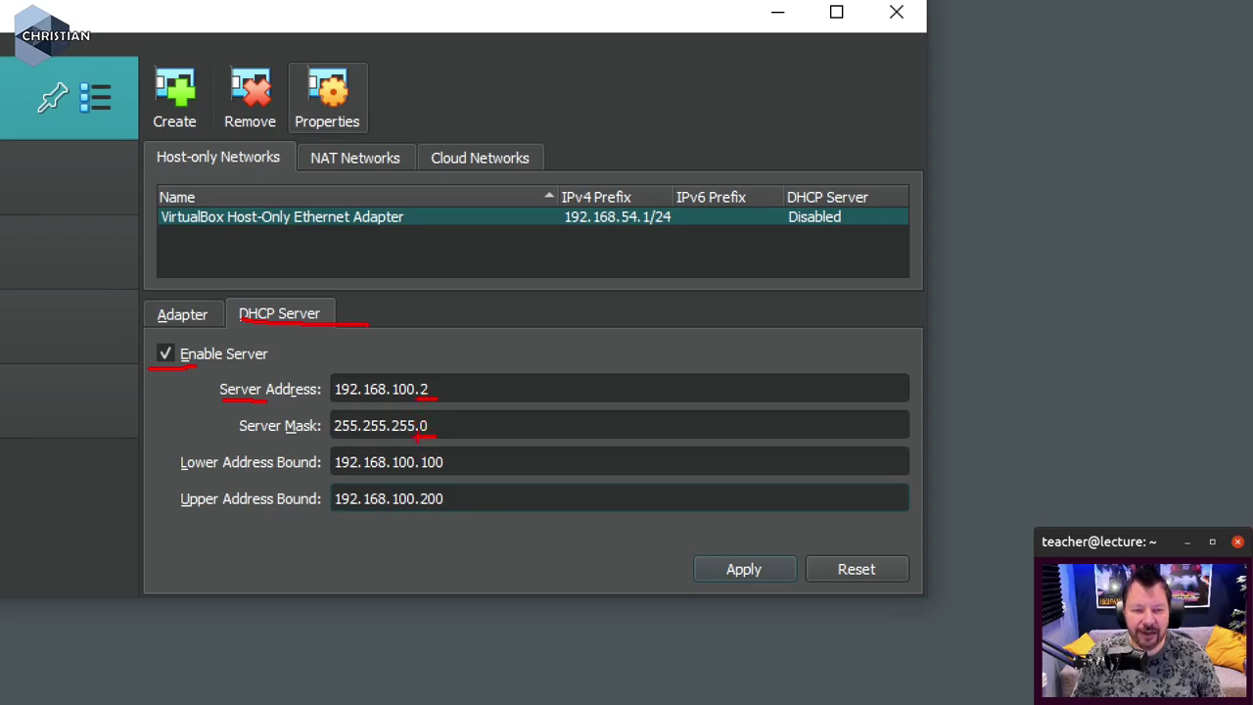
mouse_move(415, 413)
mouse_down()
mouse_move(421, 446)
mouse_move(442, 444)
mouse_move(416, 410)
mouse_up()
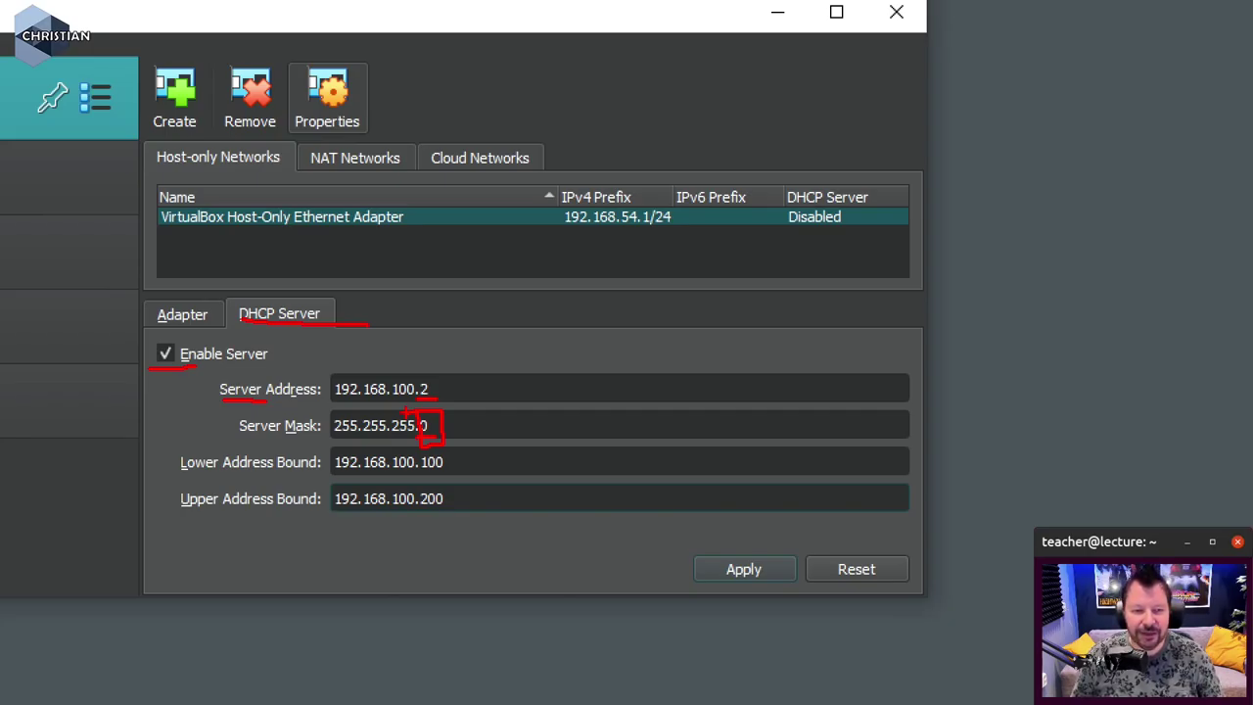
drag(174, 451, 171, 521)
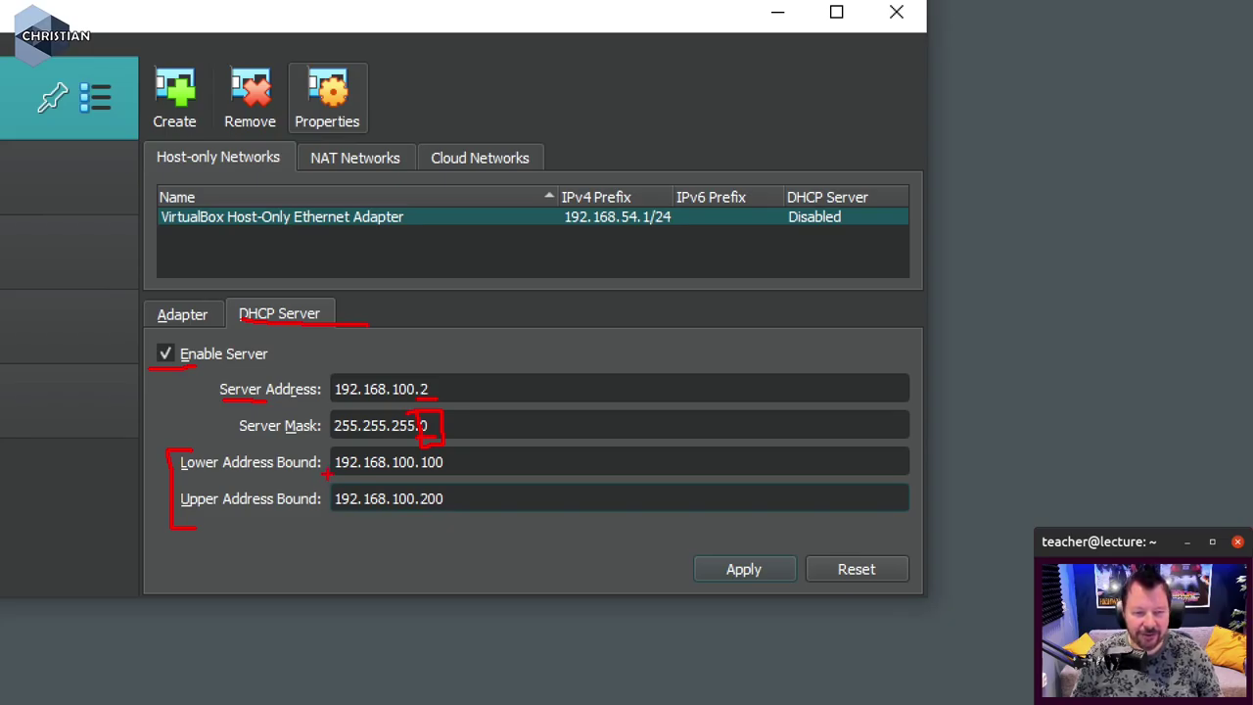
- Verify the host-only adapter shows 192.168.100.1/24 with its DHCP server Enabled
drag(377, 479, 435, 480)
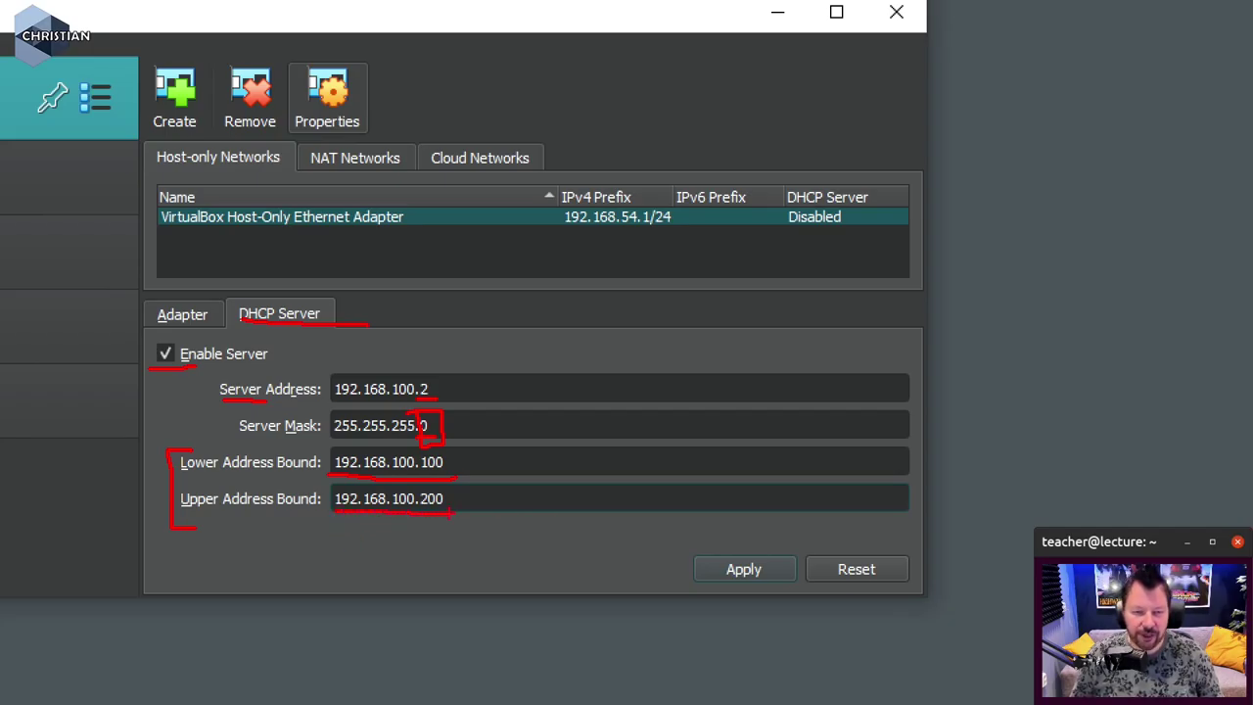
mouse_move(472, 466)
mouse_down()
mouse_move(495, 478)
mouse_move(470, 509)
mouse_up()
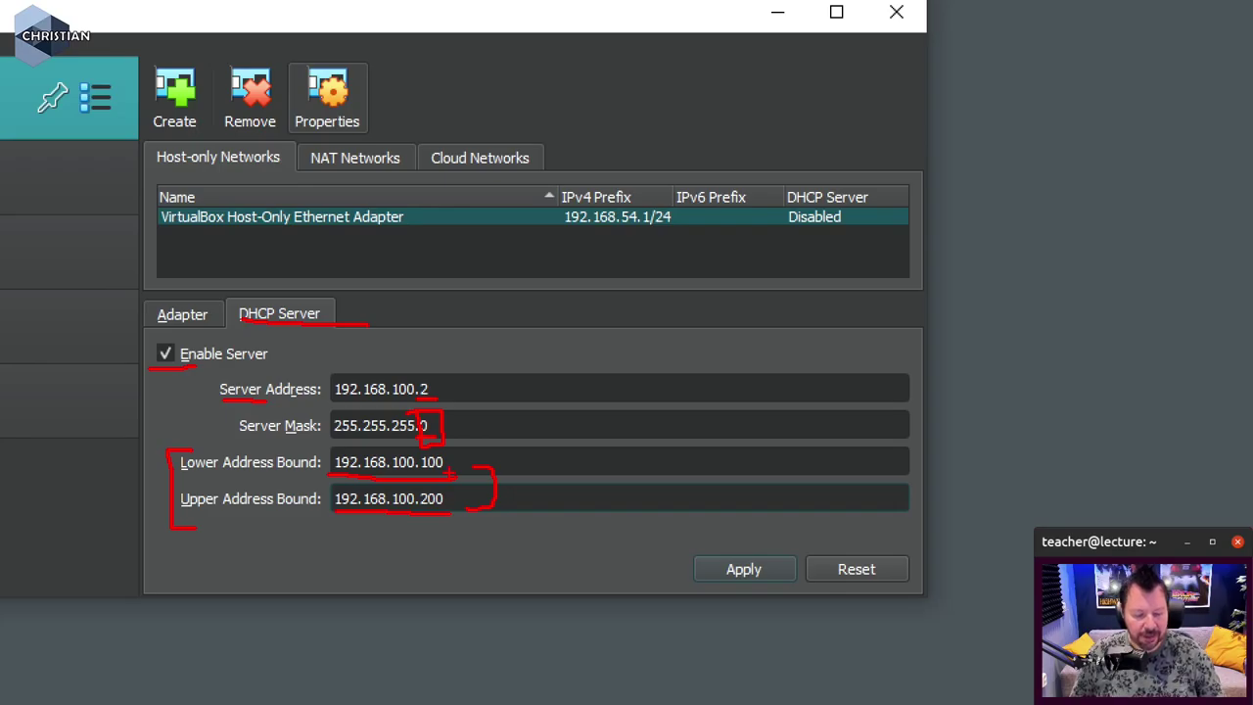
key(Escape)
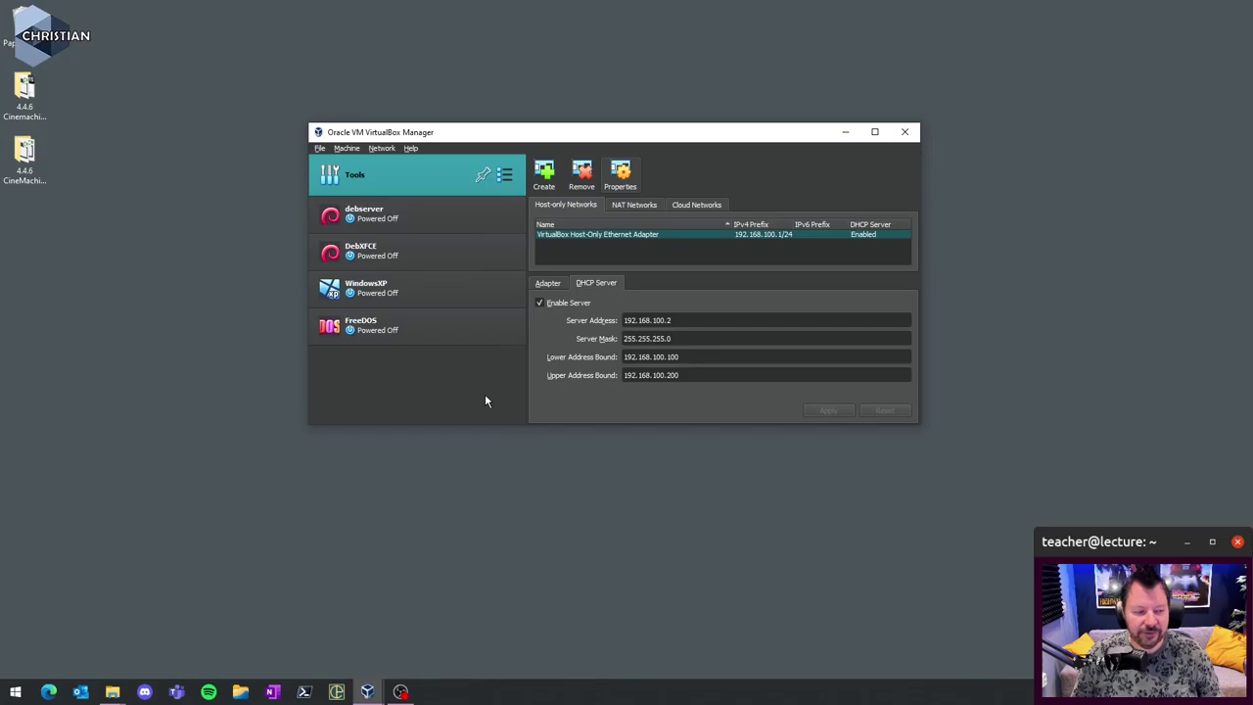
- Open debserver's network settings and review Adapter 1 on NAT
click(381, 212)
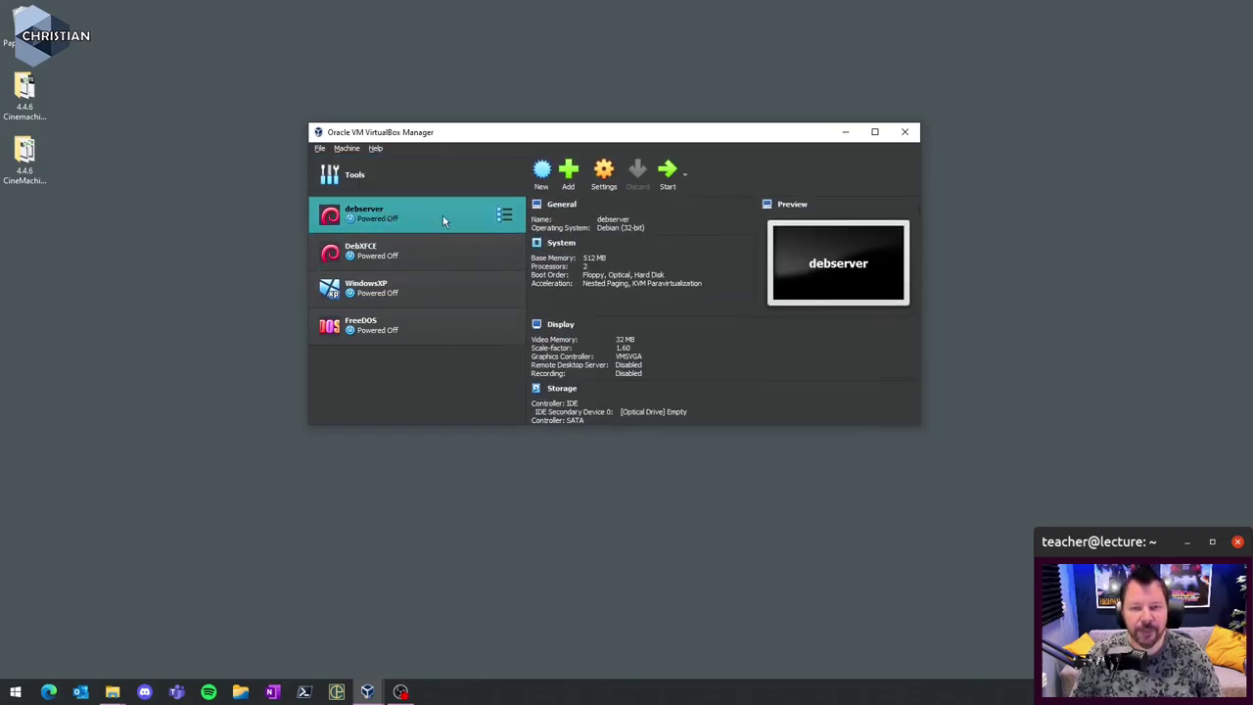
click(604, 173)
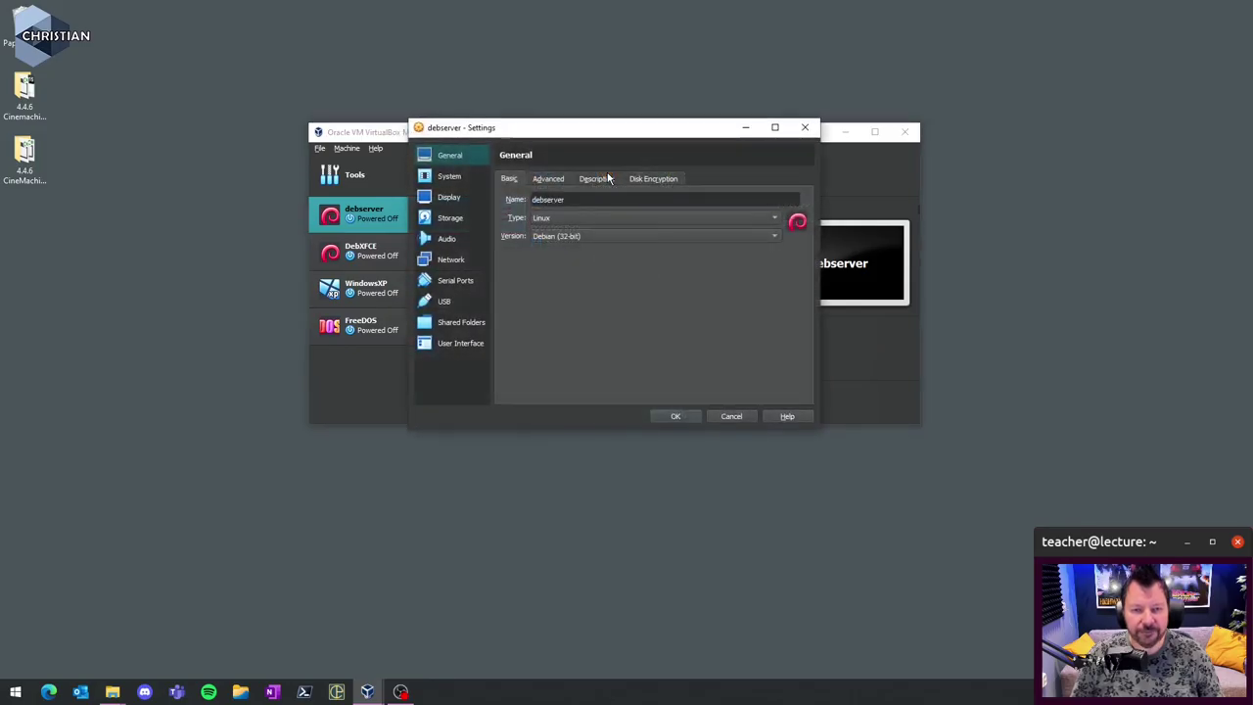
click(455, 260)
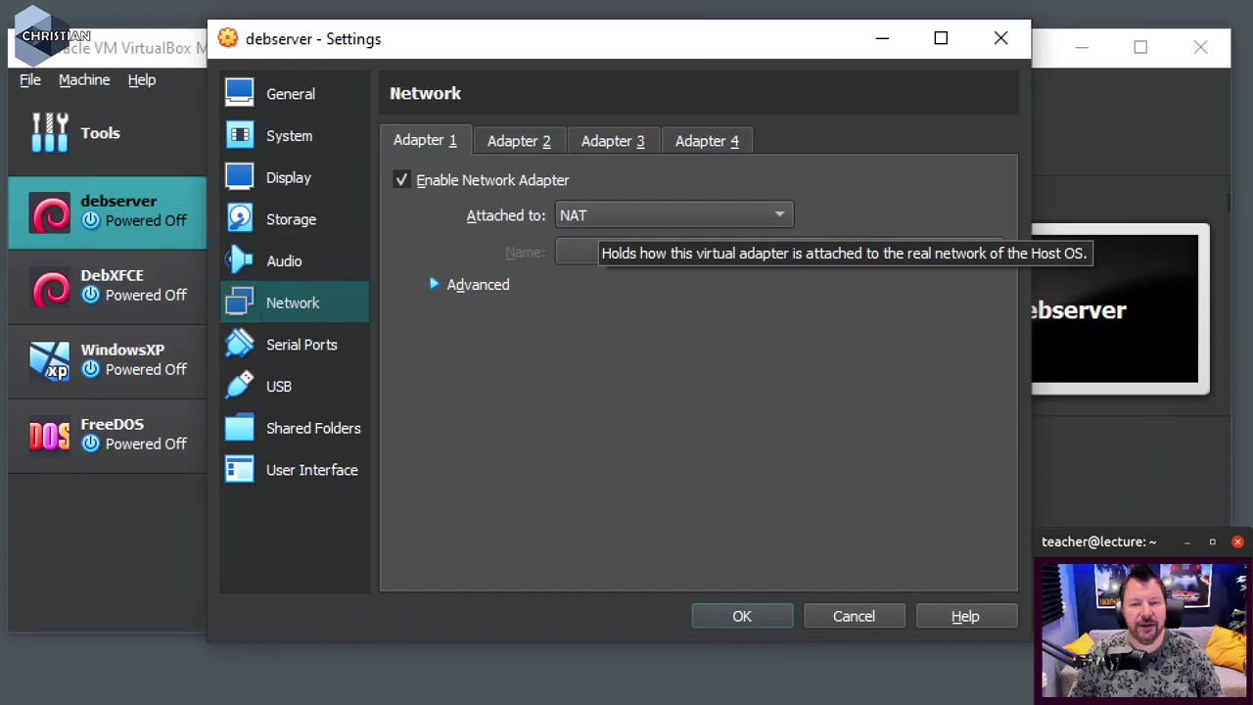
drag(615, 221, 626, 231)
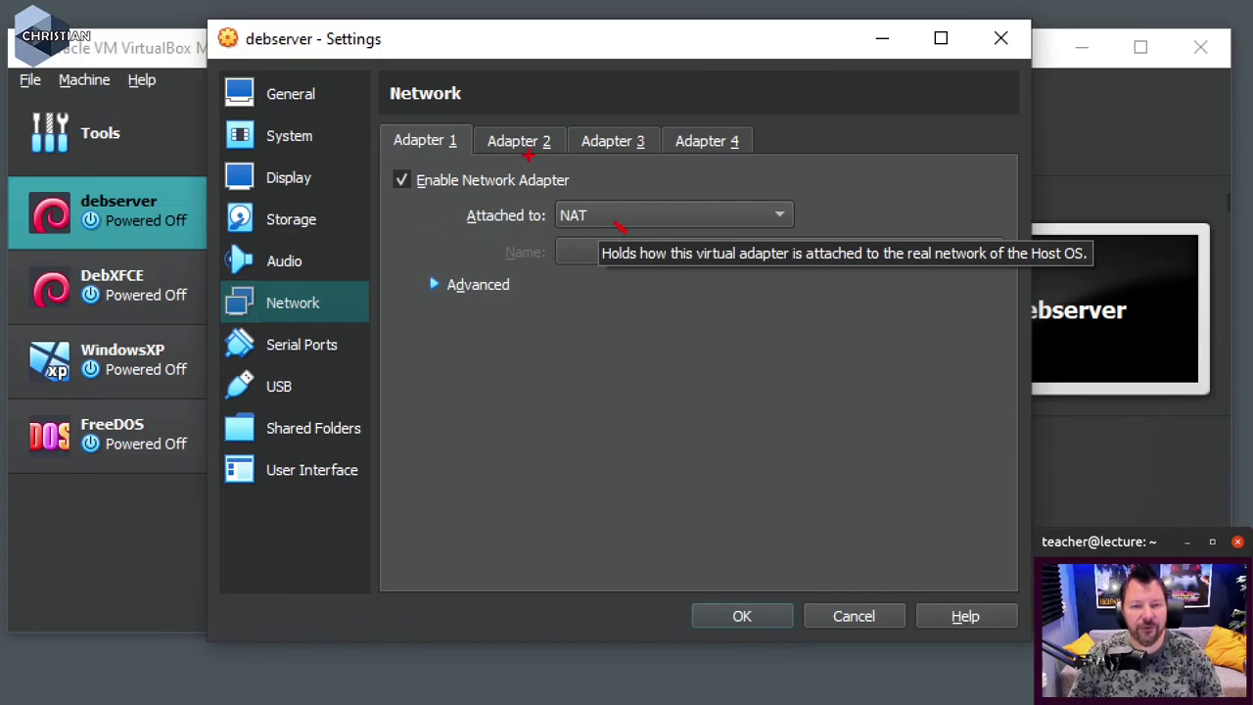
drag(395, 158, 485, 159)
drag(382, 192, 417, 194)
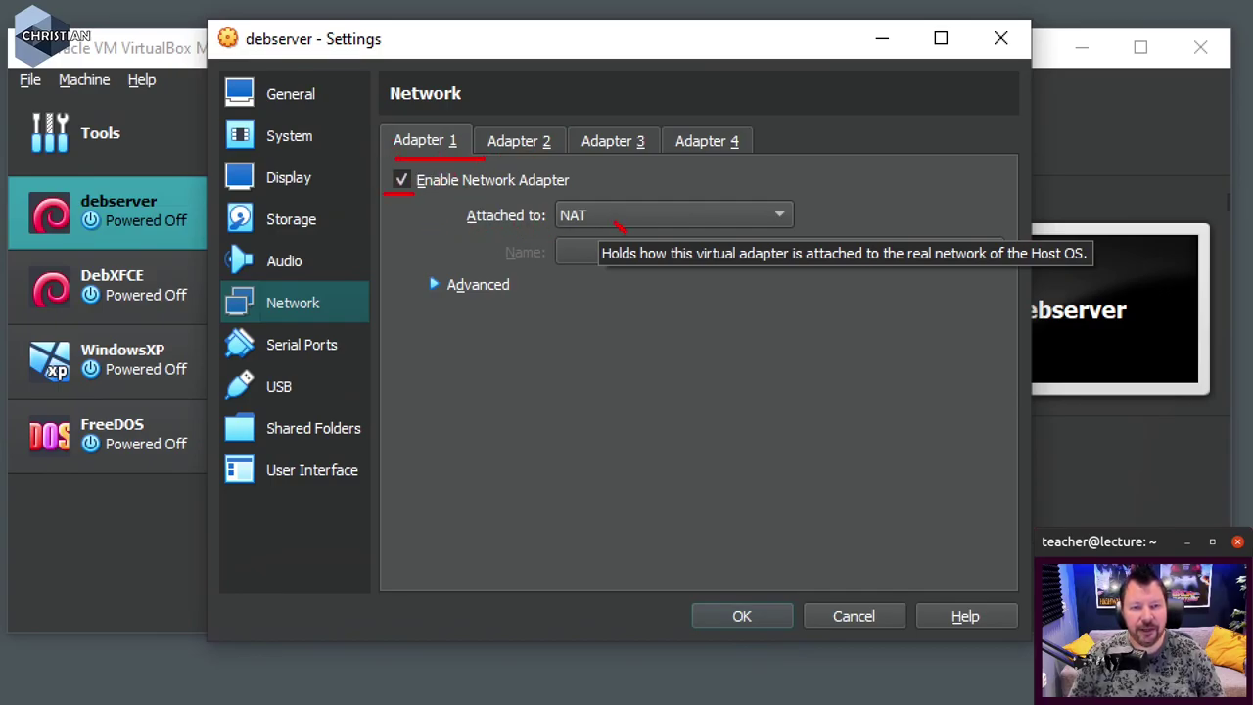
drag(589, 236, 558, 230)
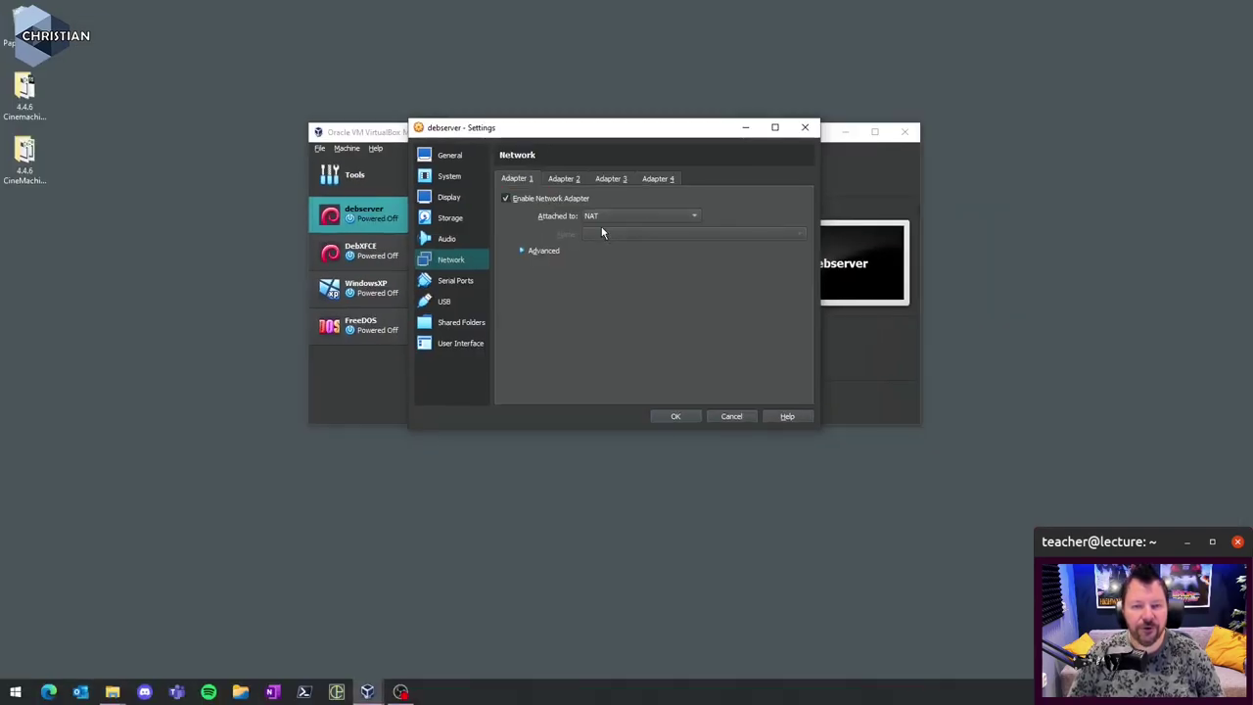
- Enable Adapter 2 attached to the VirtualBox Host-Only Ethernet Adapter and save
click(563, 180)
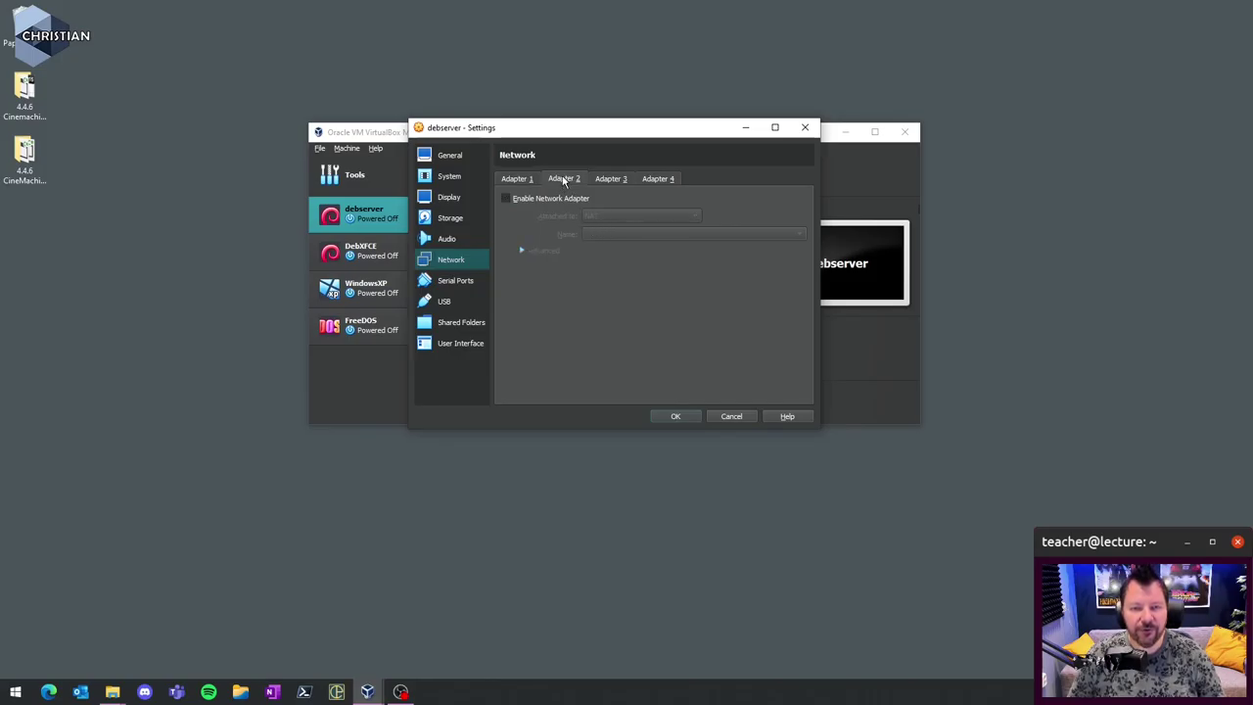
click(506, 199)
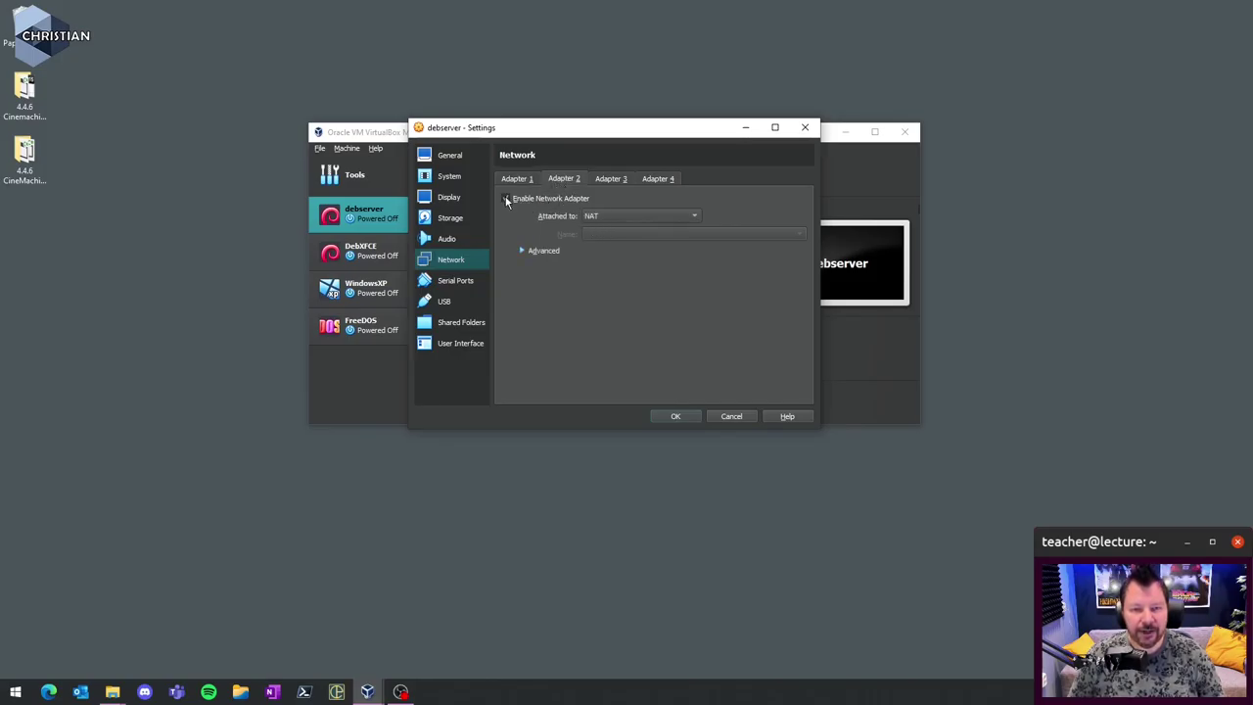
click(590, 216)
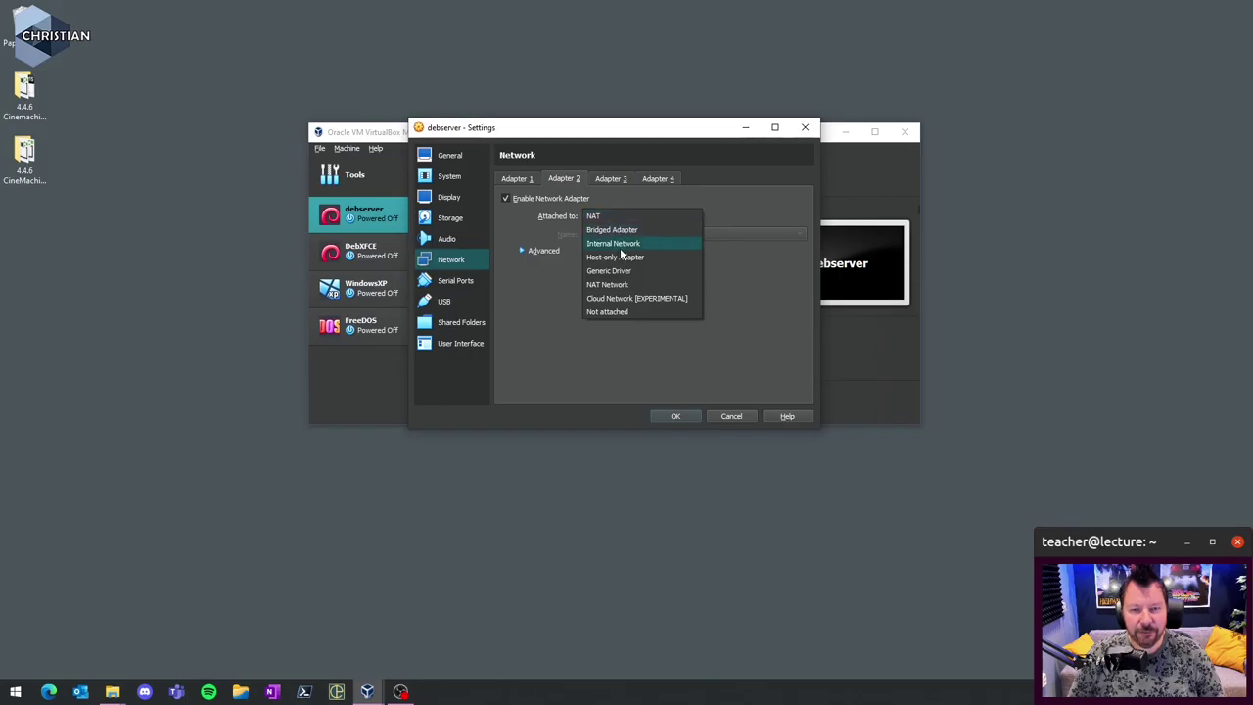
click(629, 256)
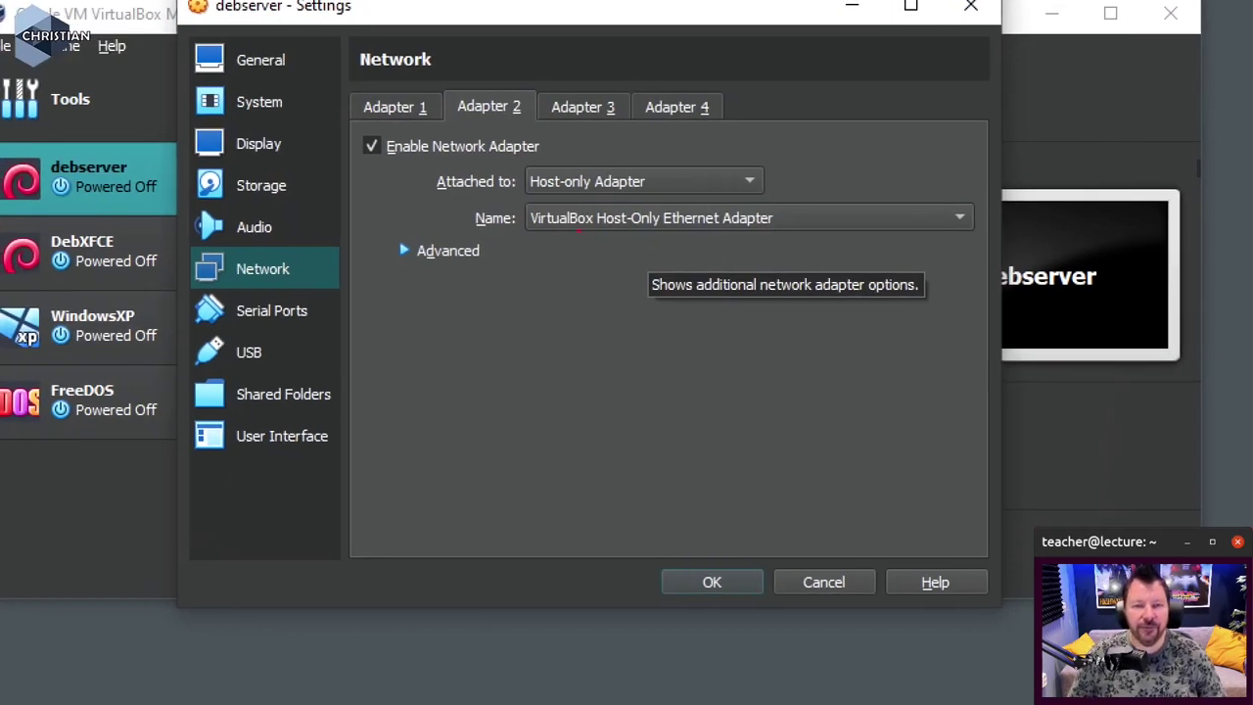
drag(457, 121, 534, 121)
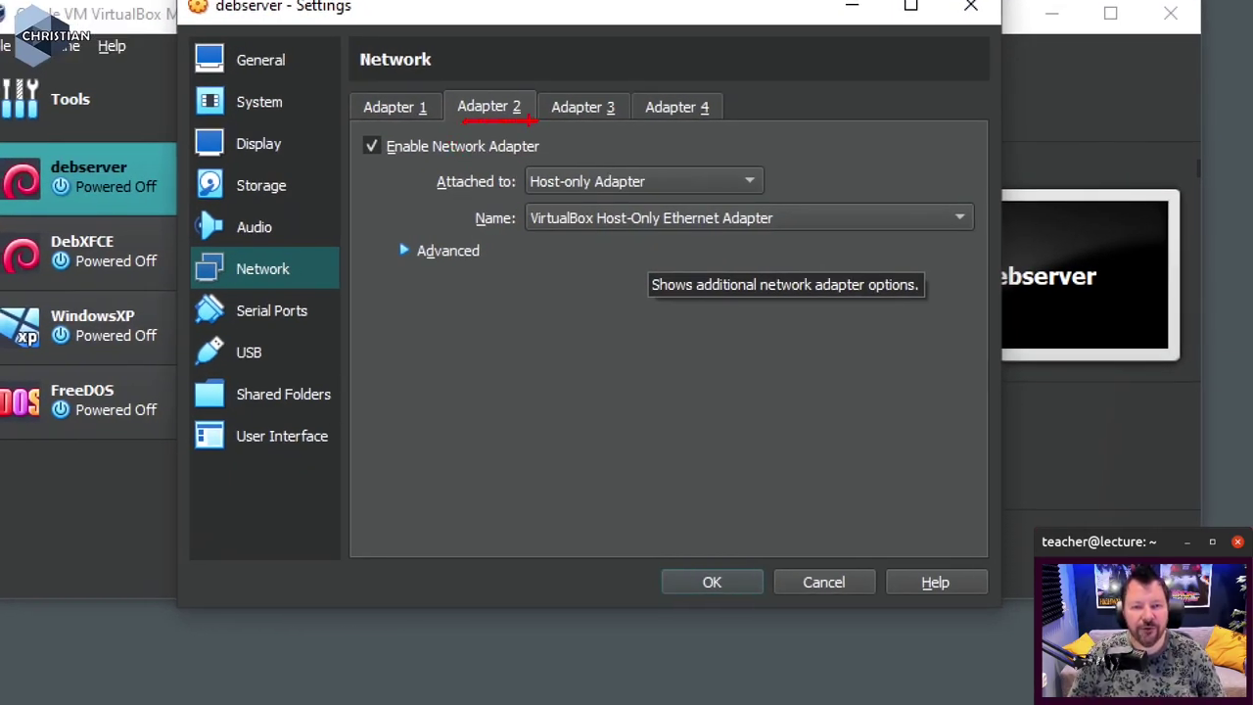
drag(364, 153, 415, 163)
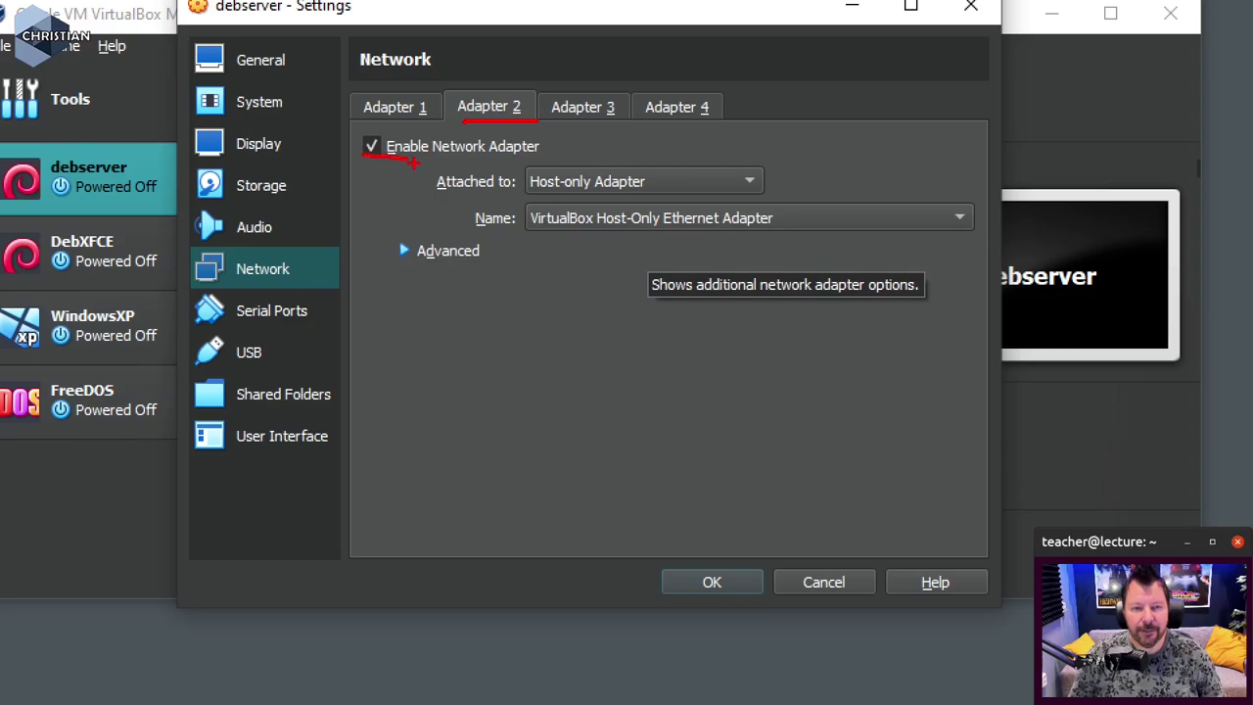
drag(536, 192, 657, 195)
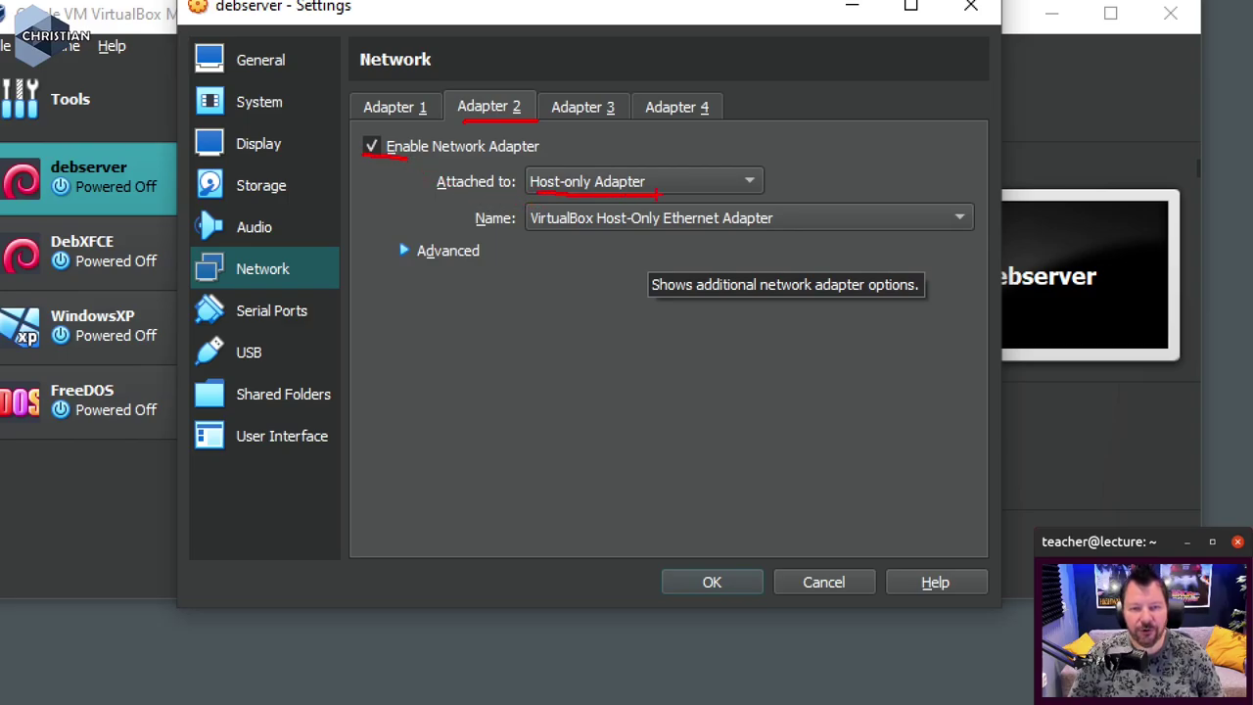
drag(532, 235, 775, 236)
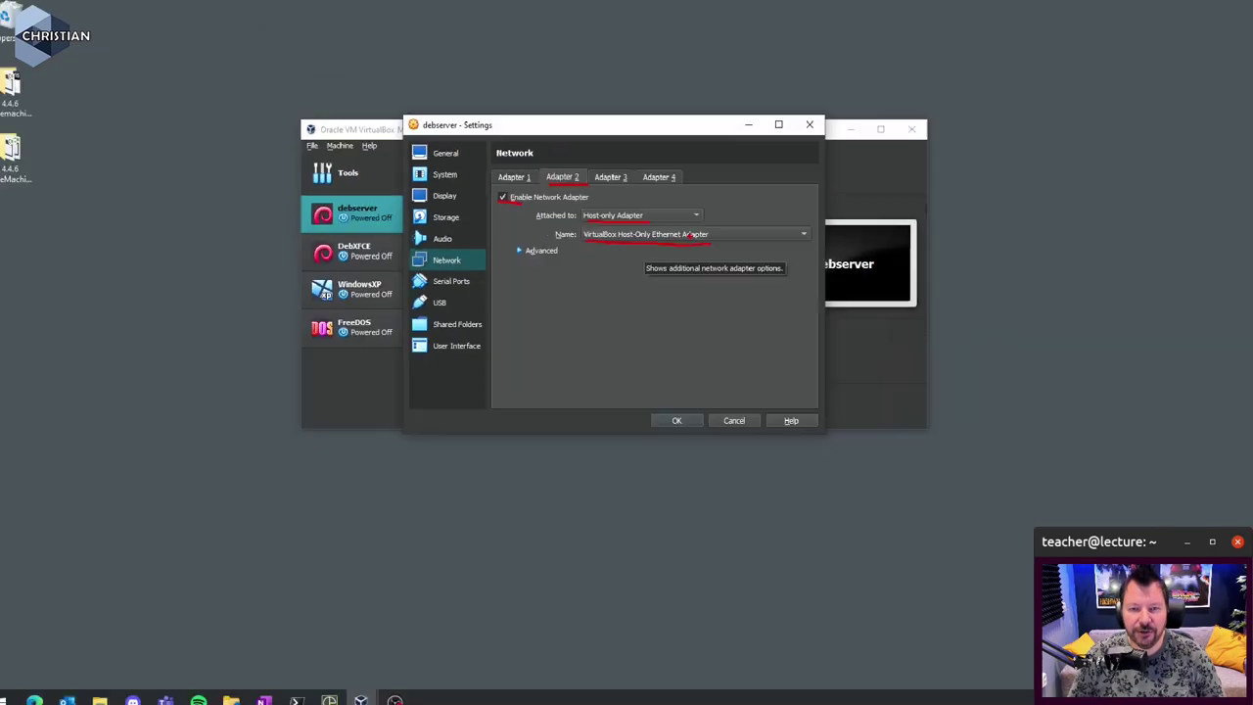
click(688, 416)
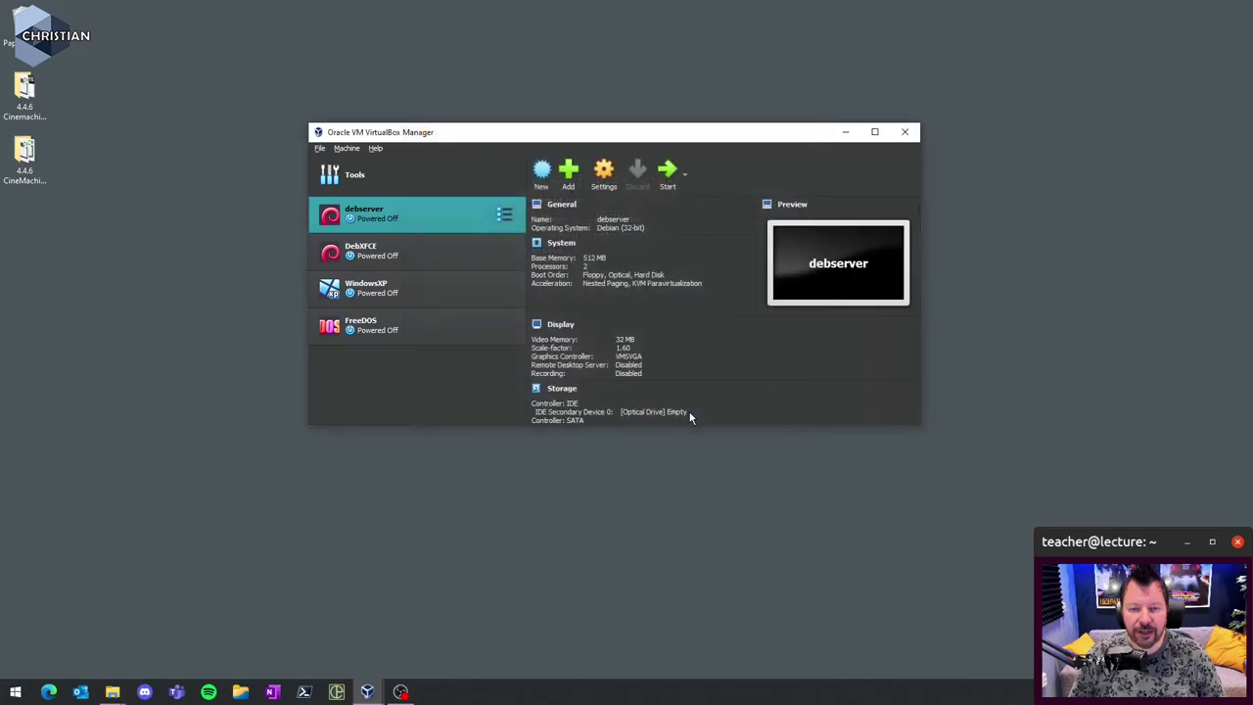
- Boot debserver and log in at the console as root with the account password
click(665, 176)
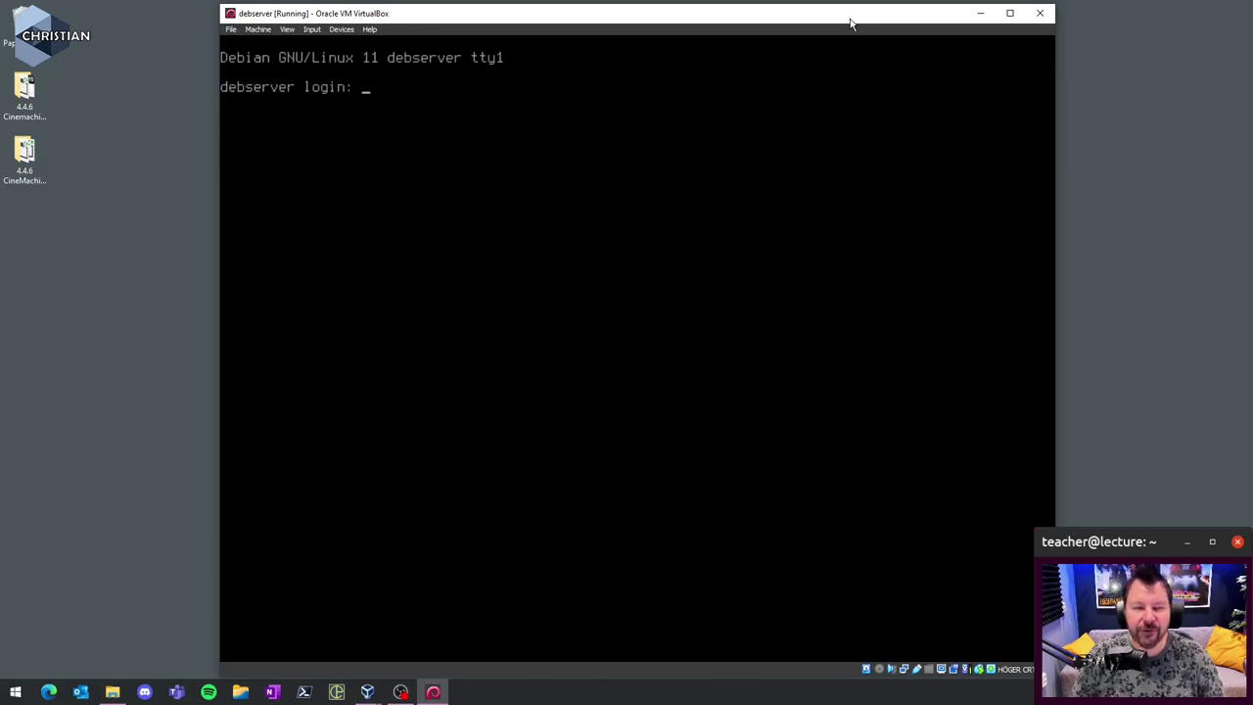
text(root)
key(Return)
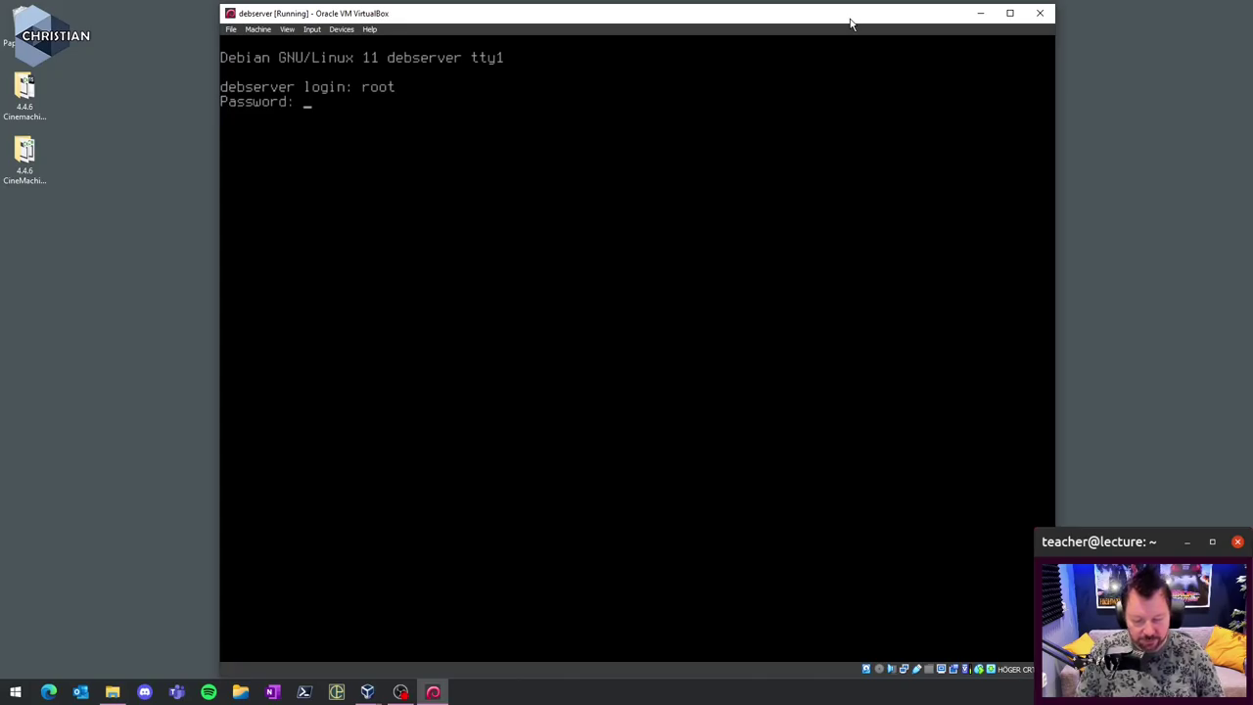
key(Return)
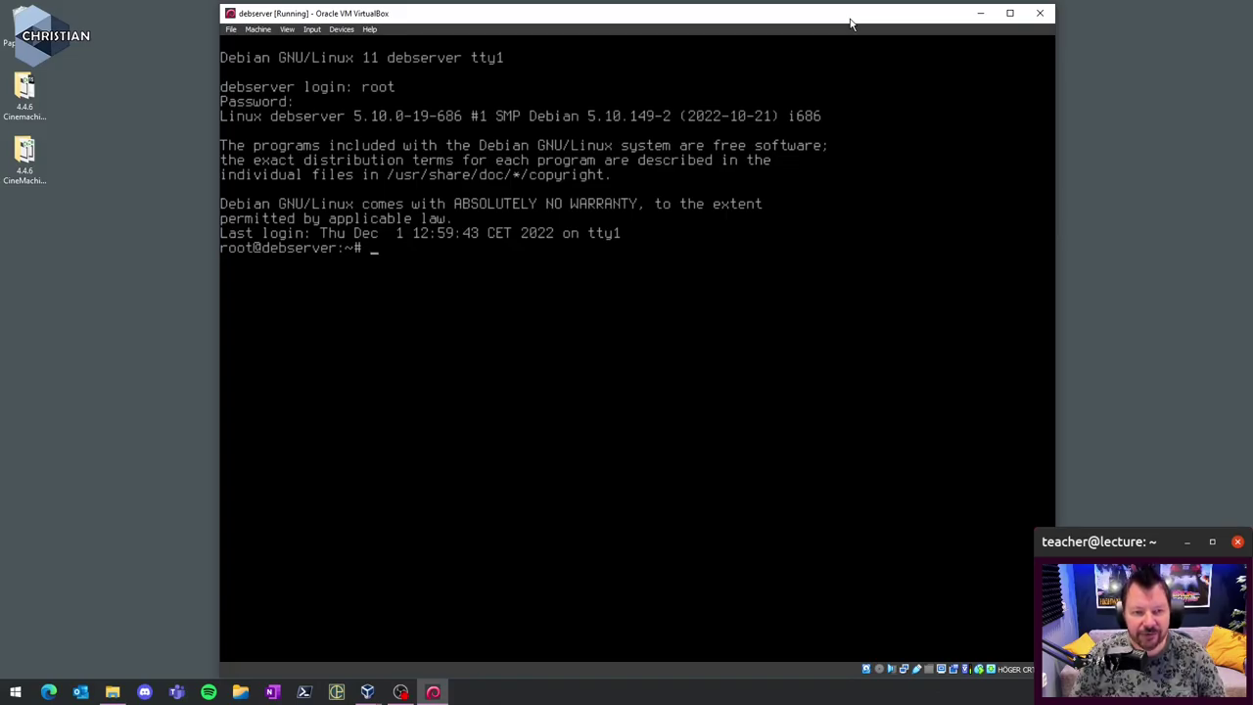
text(nan)
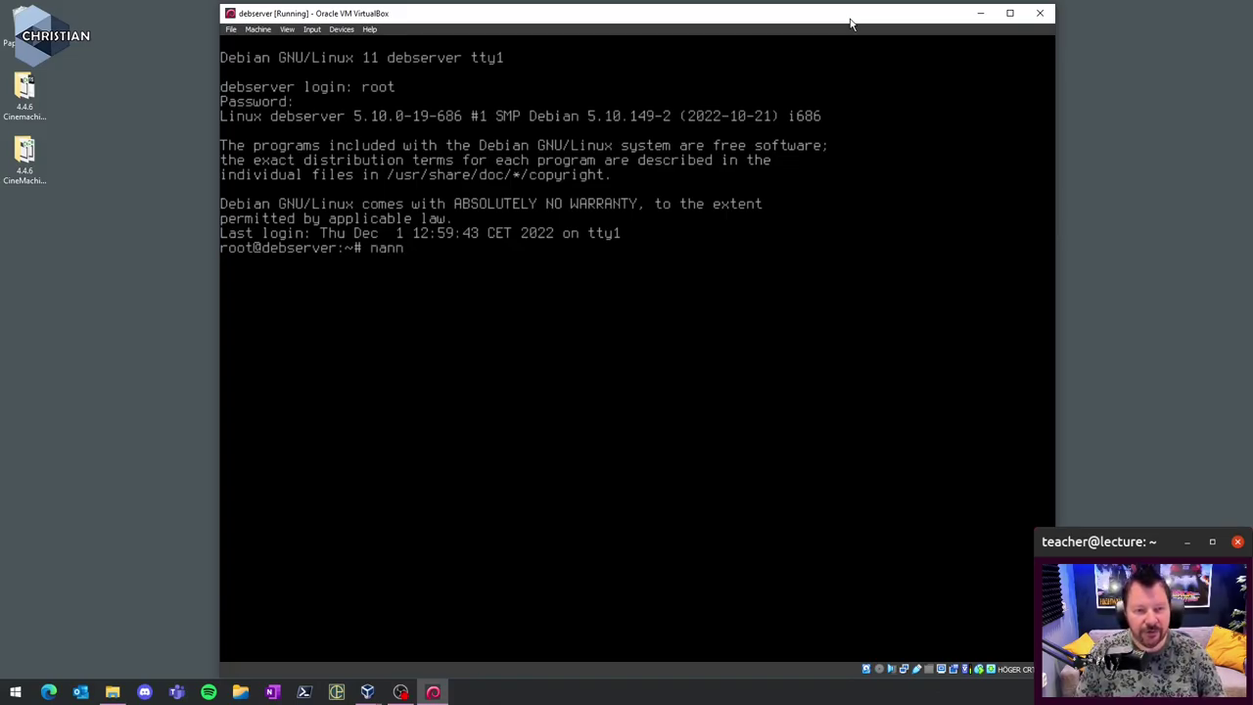
text(o)
text( /)
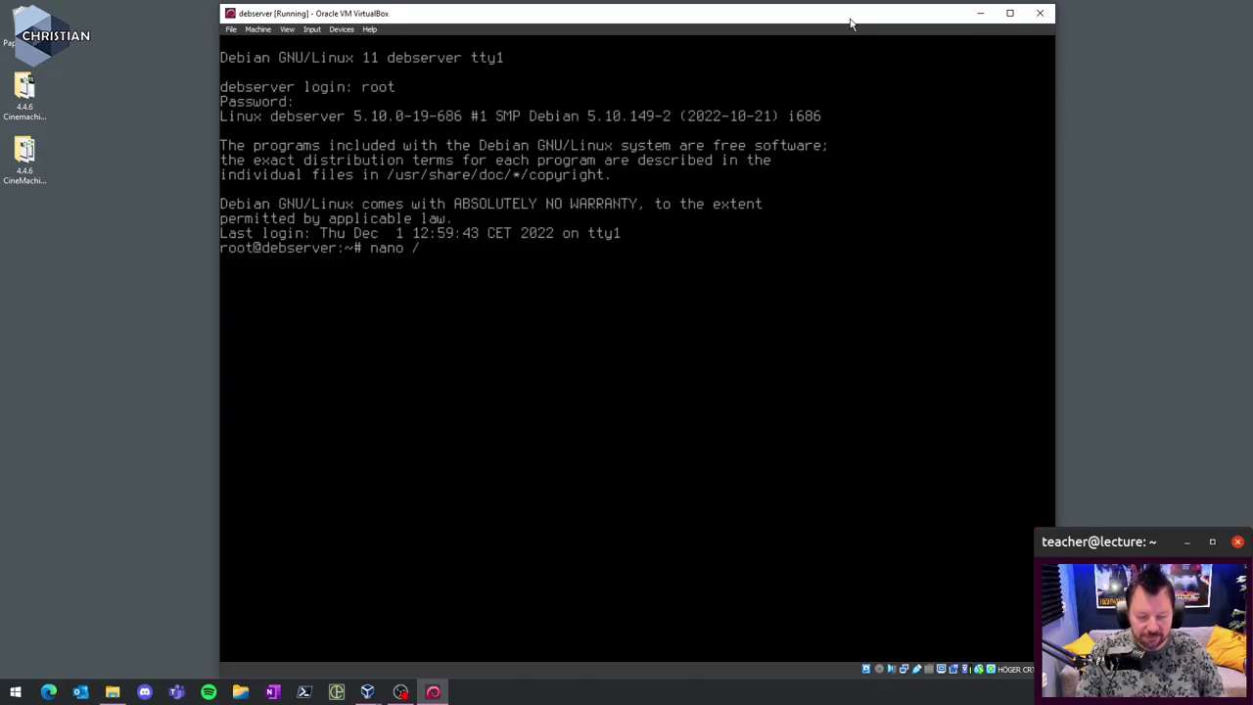
text(etc/network)
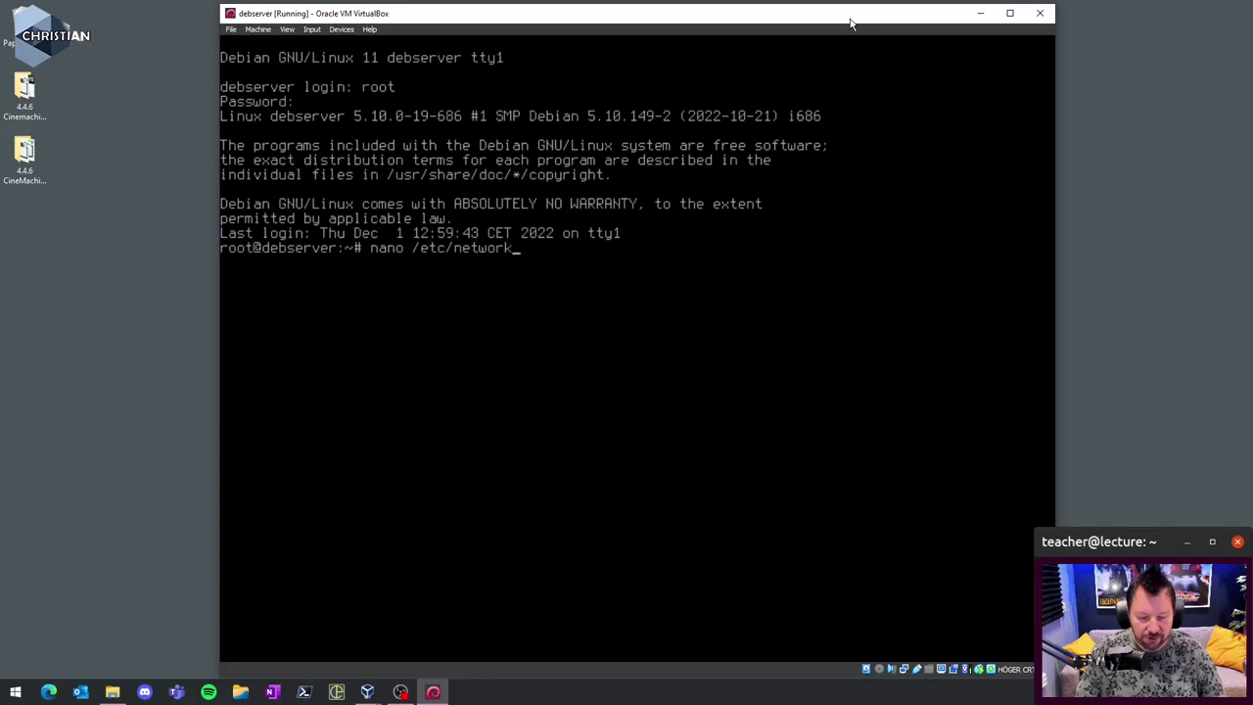
text(/int)
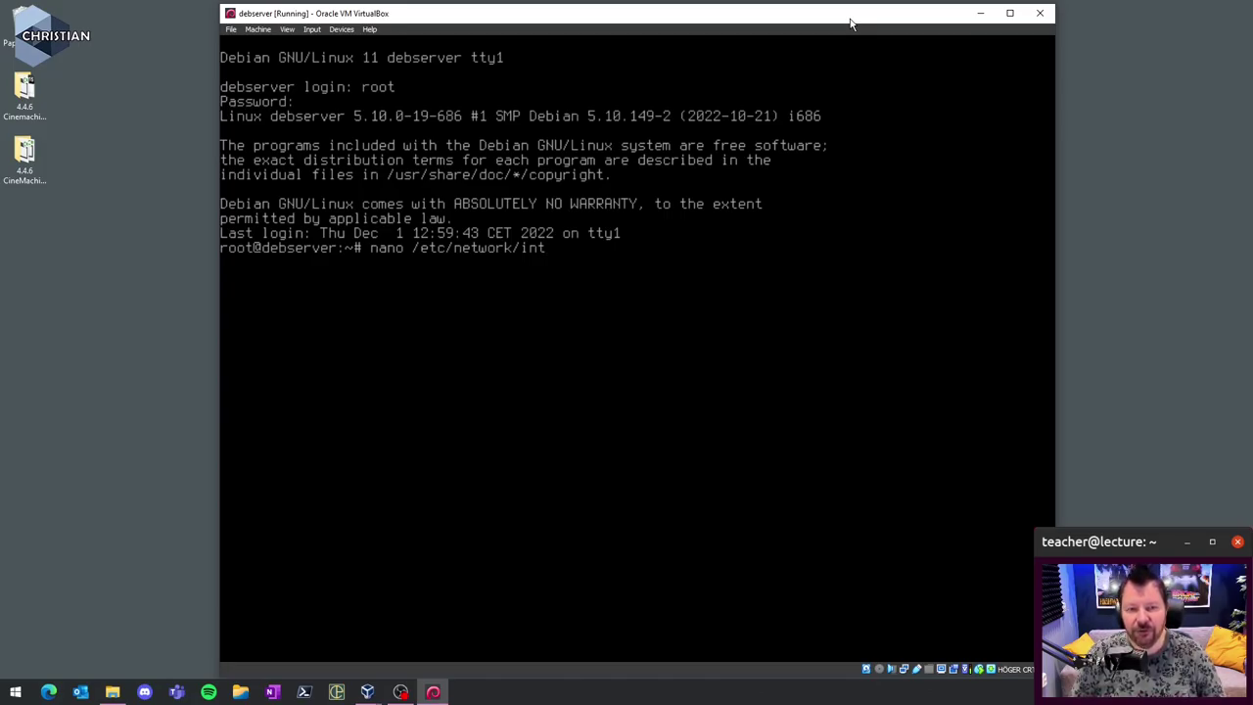
- Open /etc/network/interfaces in nano
key(Tab)
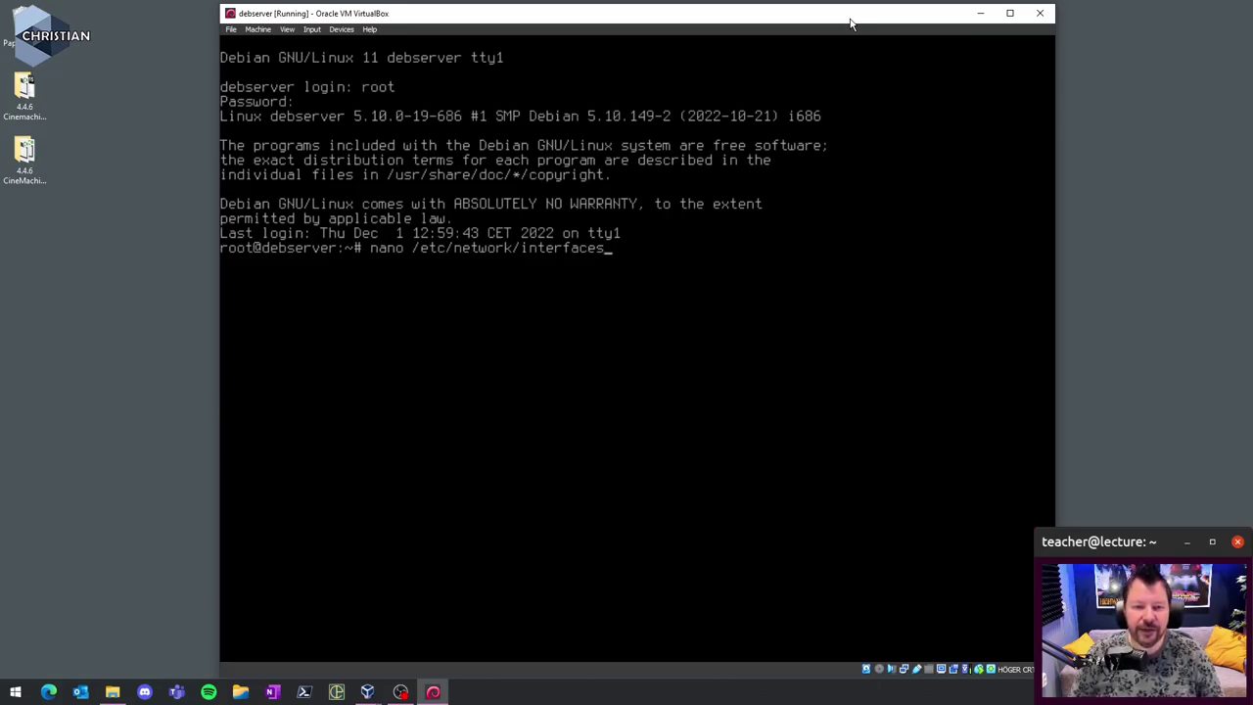
key(Return)
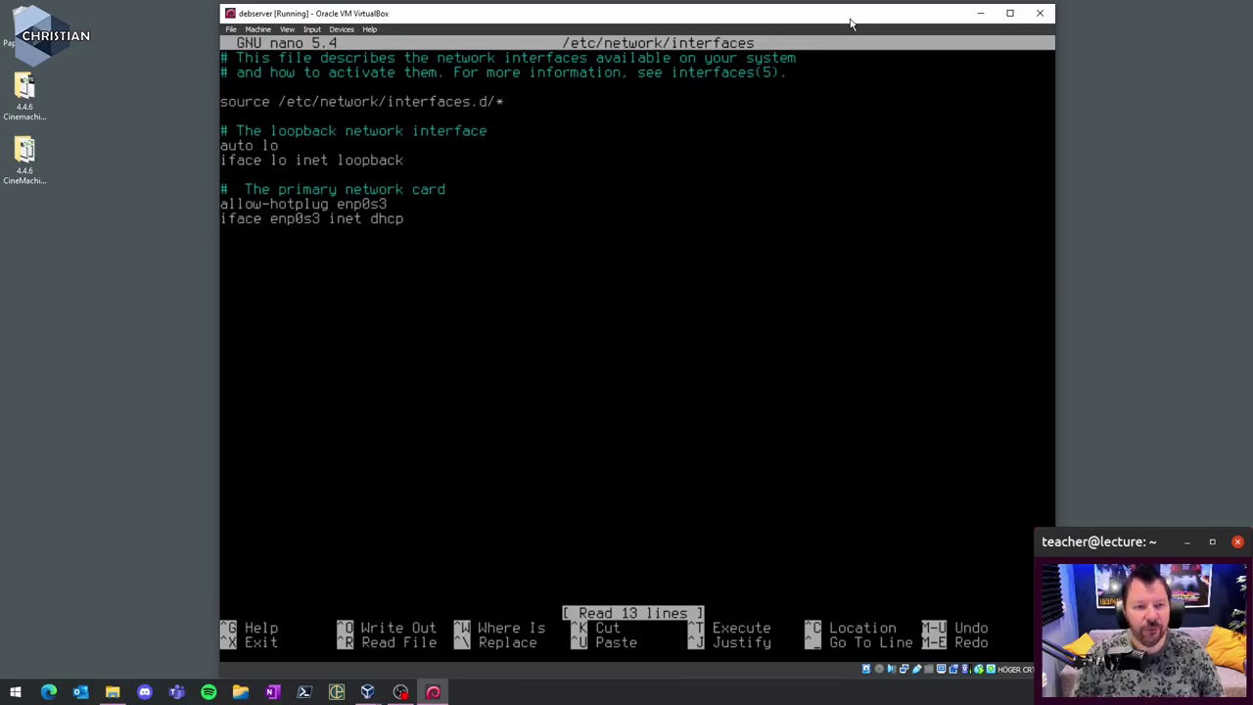
- Rewrite the enp0s3 comment in Swedish and change allow-hotplug enp0s3 to auto enp0s3
key(Delete)
key(Delete)
key(Delete)
key(Delete)
key(Delete)
key(Delete)
key(Delete)
key(Delete)
key(Delete)
key(Delete)
key(Delete)
key(Delete)
key(Delete)
key(Delete)
key(Delete)
key(Delete)
key(Delete)
key(Delete)
key(Delete)
key(Delete)
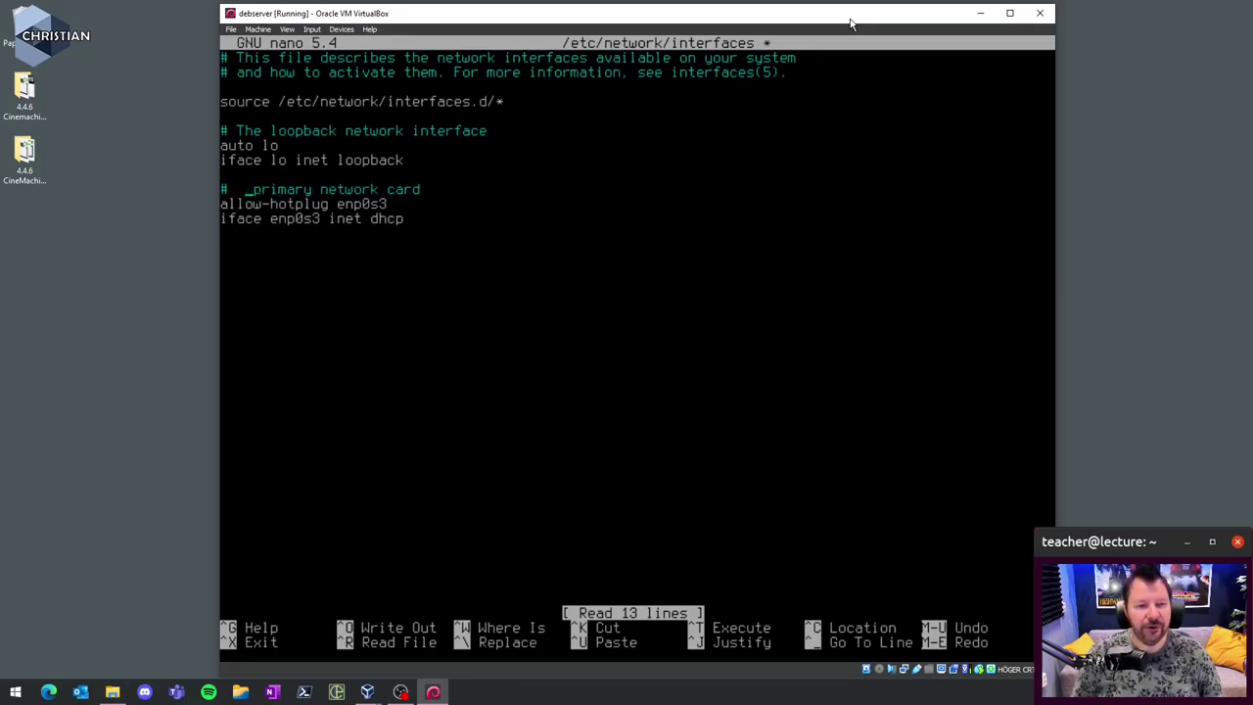
key(Delete)
key(Delete)
key(Delete)
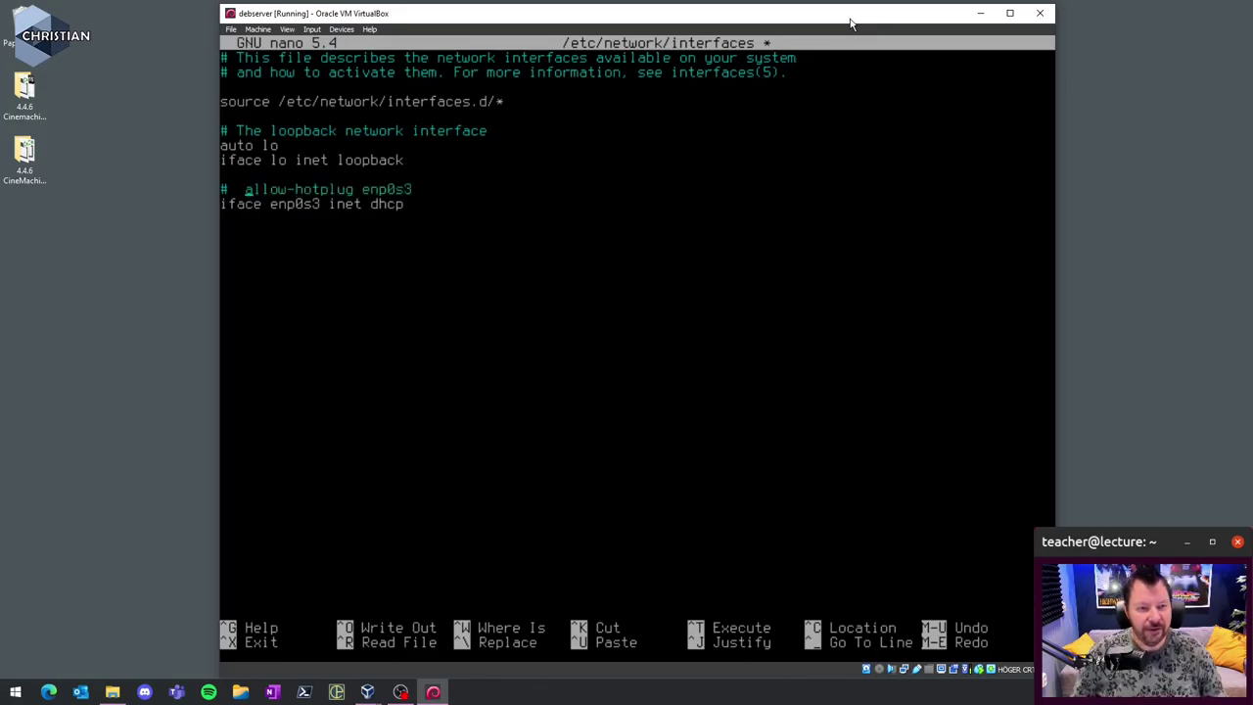
key(Return)
key(Up)
key(End)
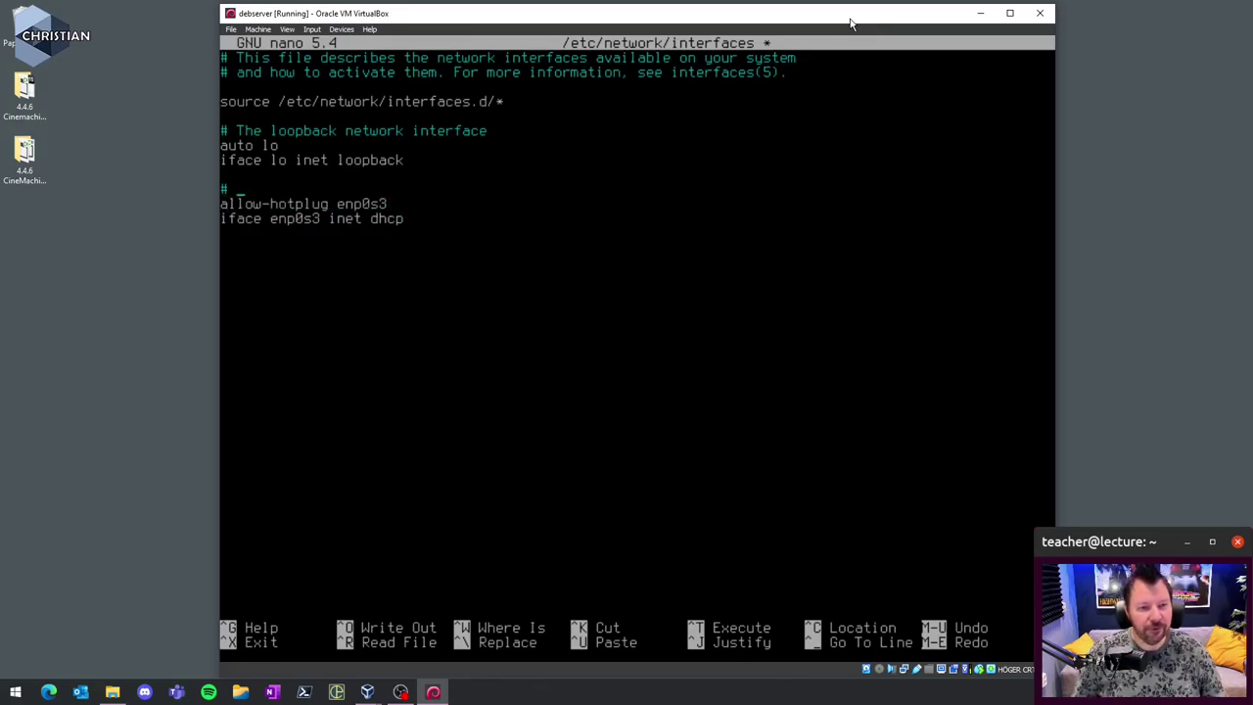
text(Nät)
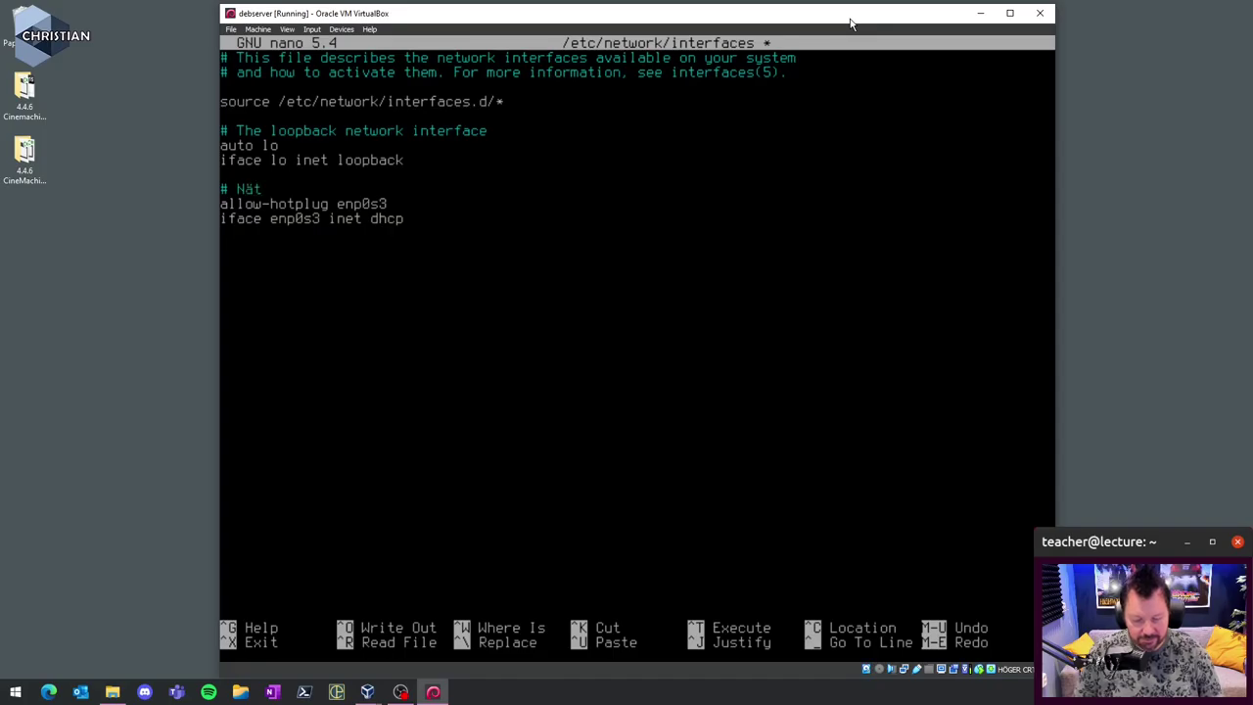
text(verkskort)
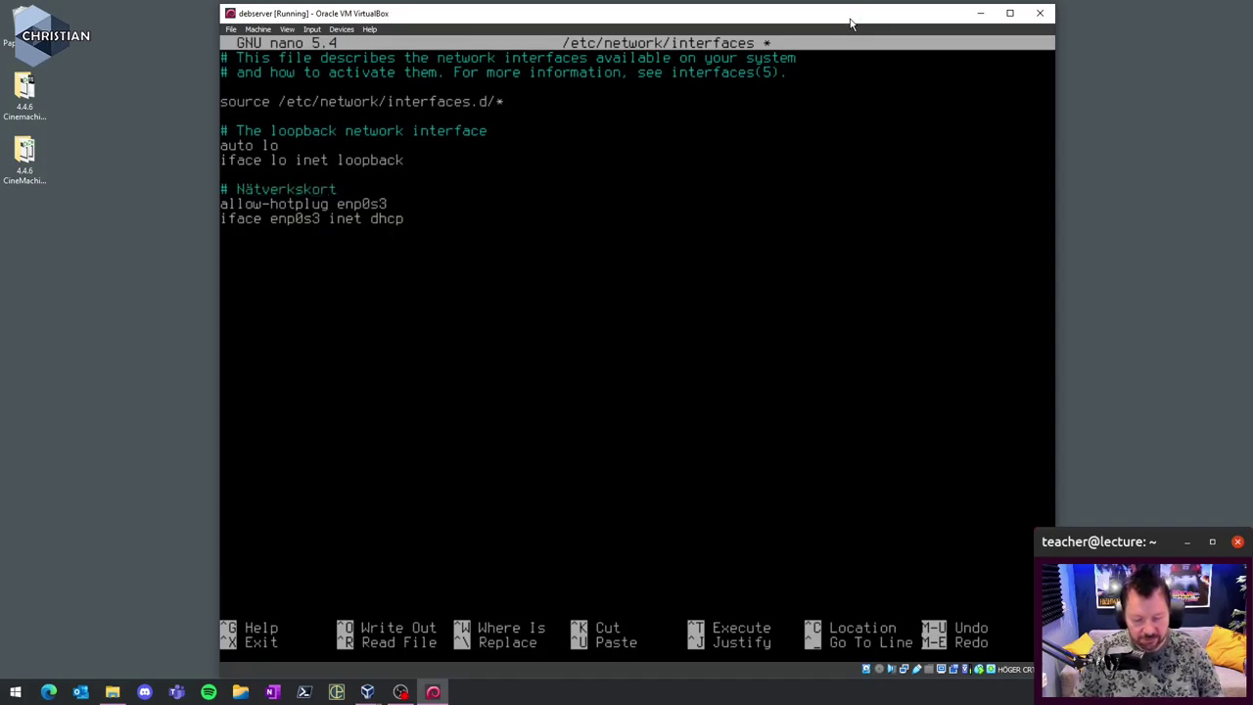
text( som ge)
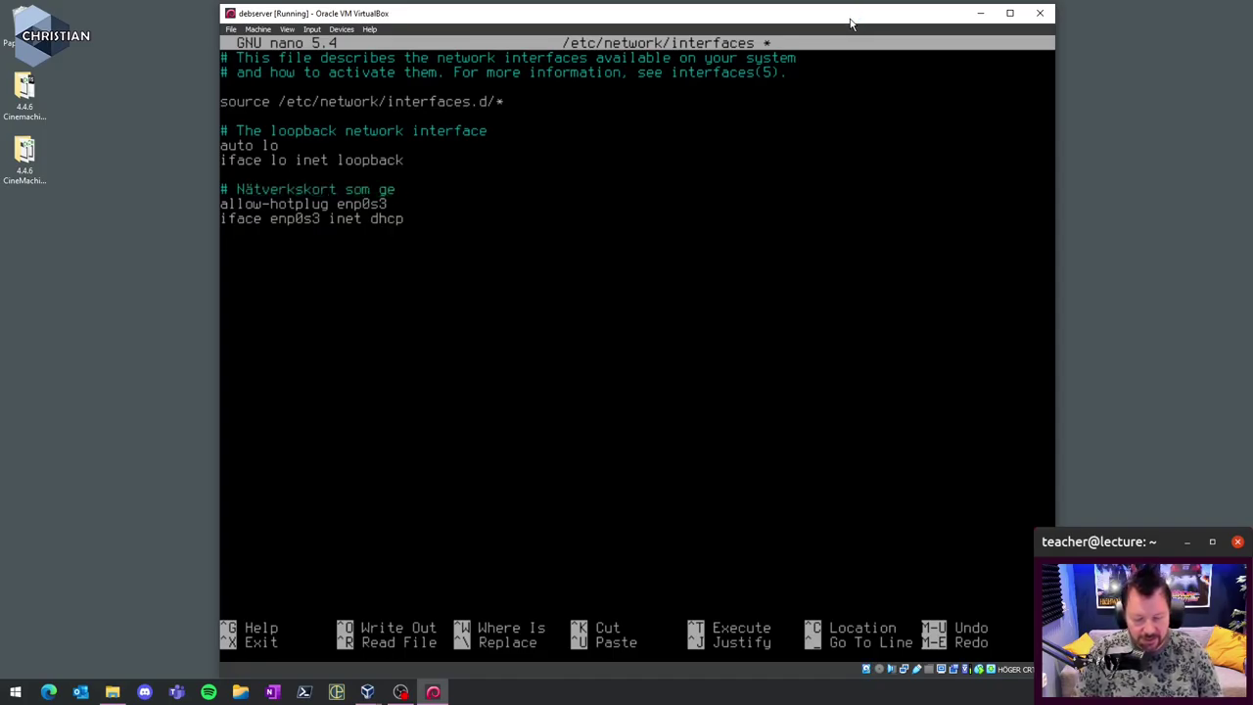
text(r komminuka)
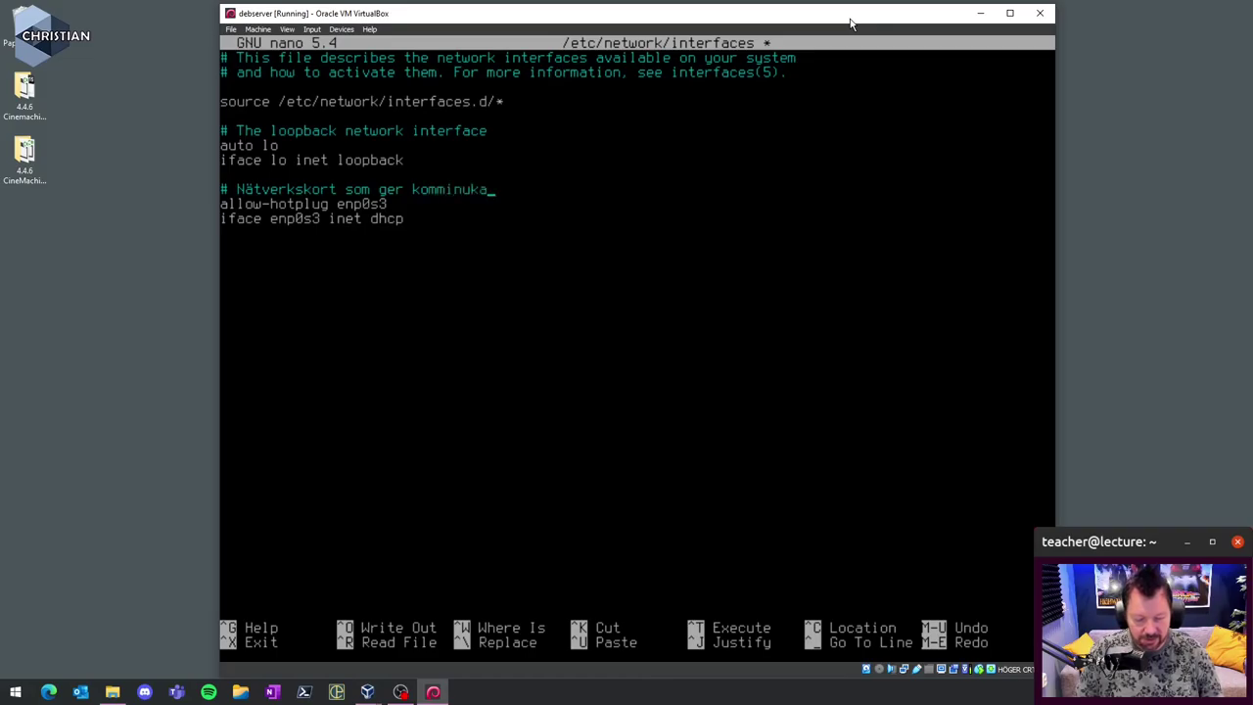
text(tion ut)
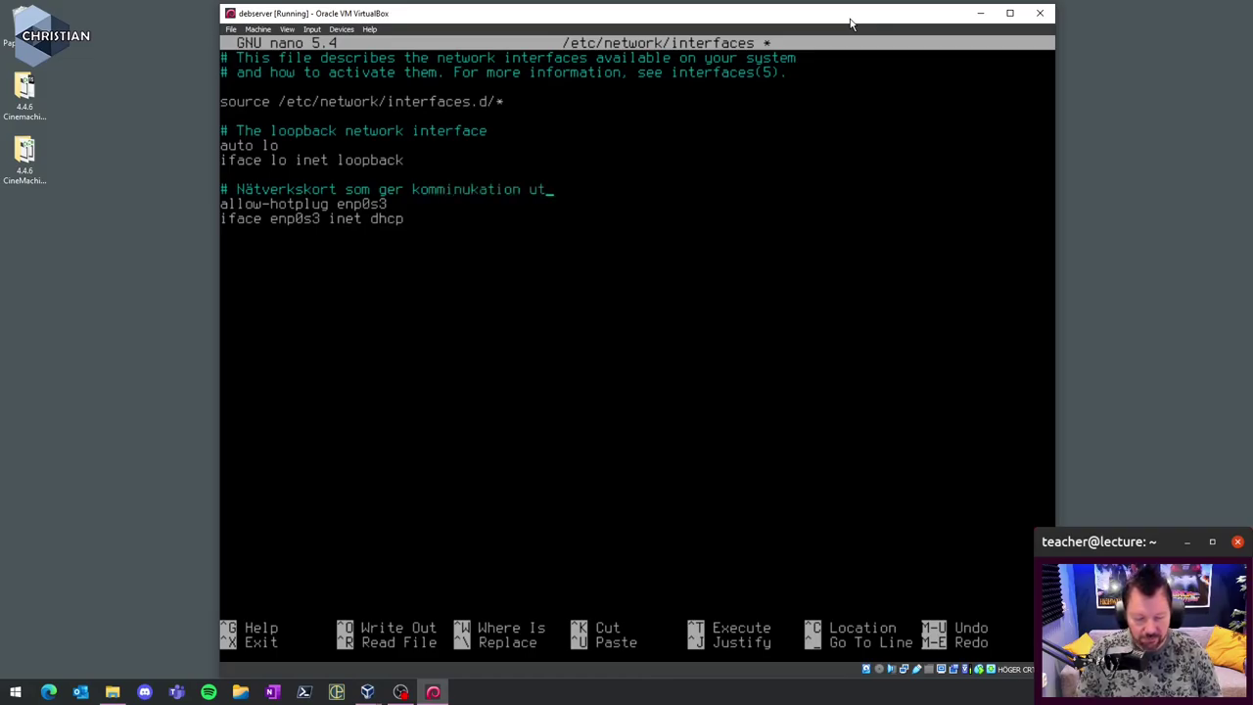
text( i värlk)
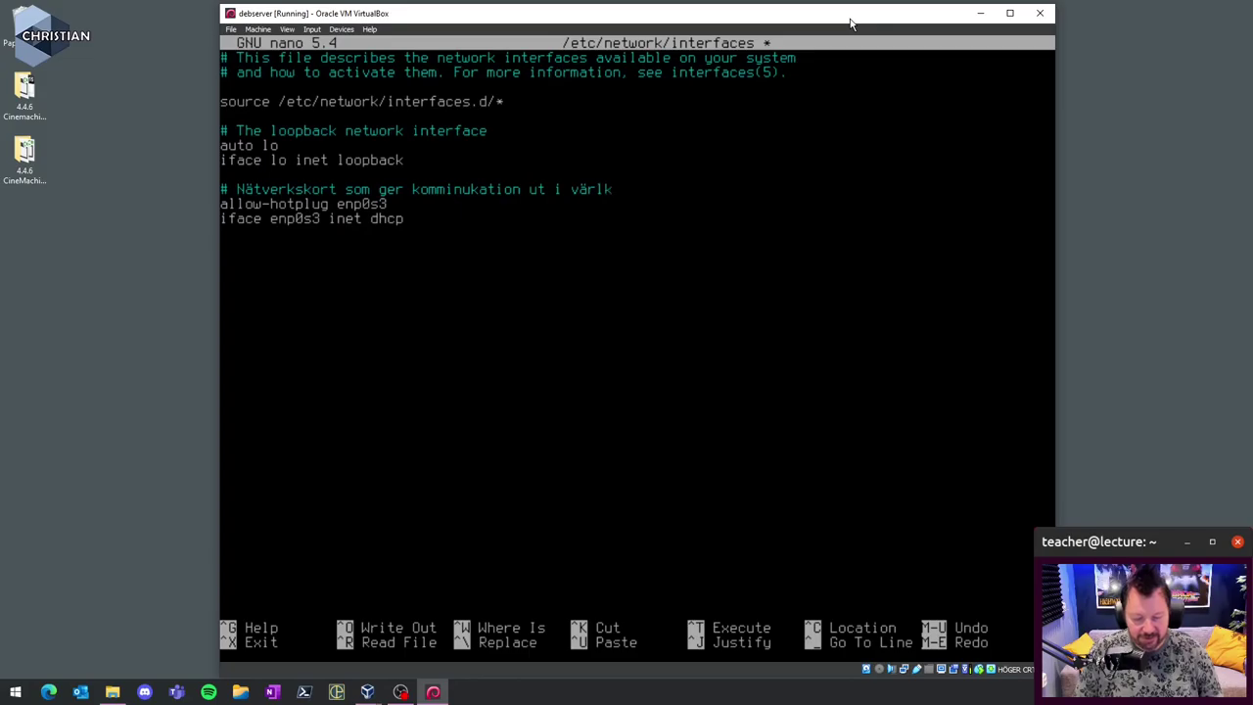
key(BackSpace)
text(den)
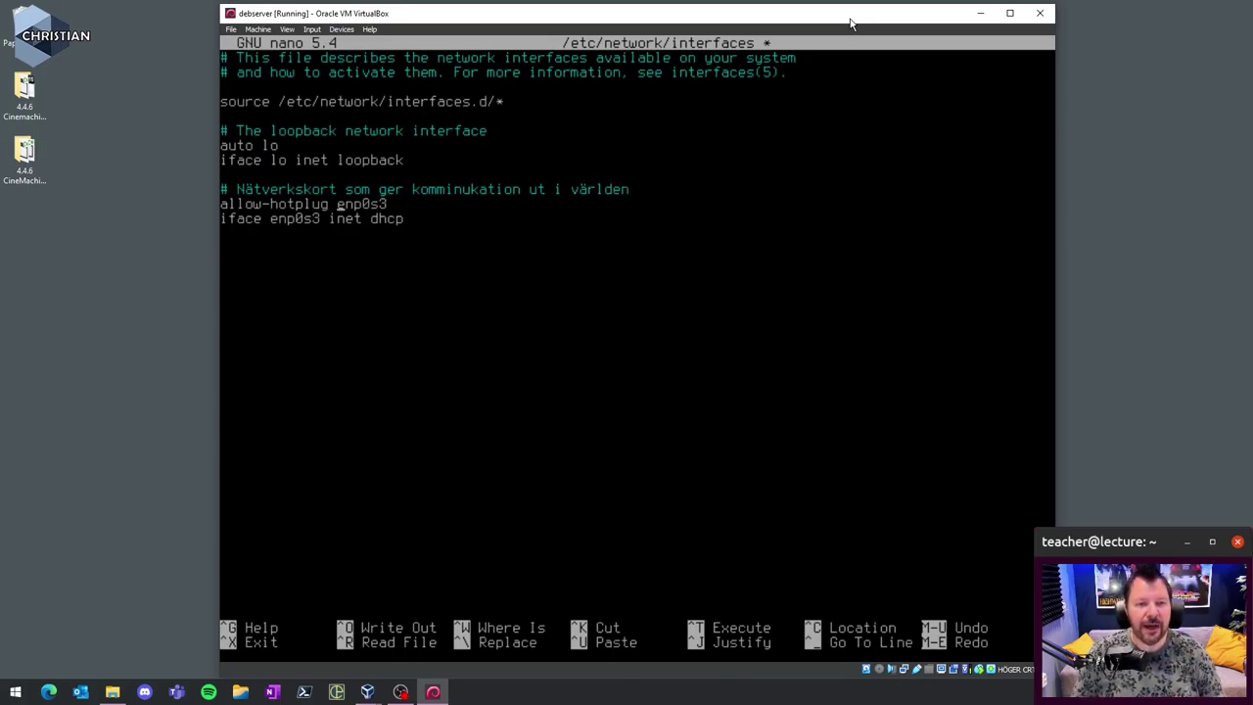
key(BackSpace)
key(BackSpace)
key(BackSpace)
key(BackSpace)
key(BackSpace)
key(BackSpace)
key(BackSpace)
key(BackSpace)
key(BackSpace)
key(BackSpace)
key(BackSpace)
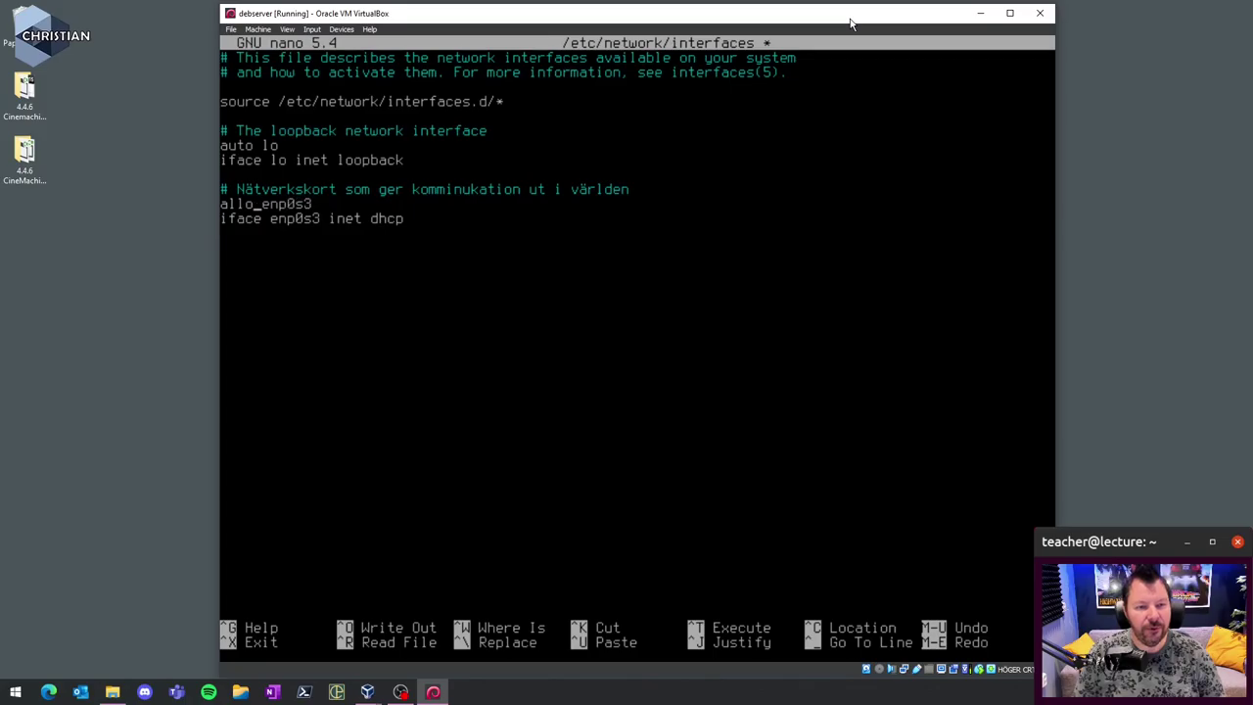
text(uto)
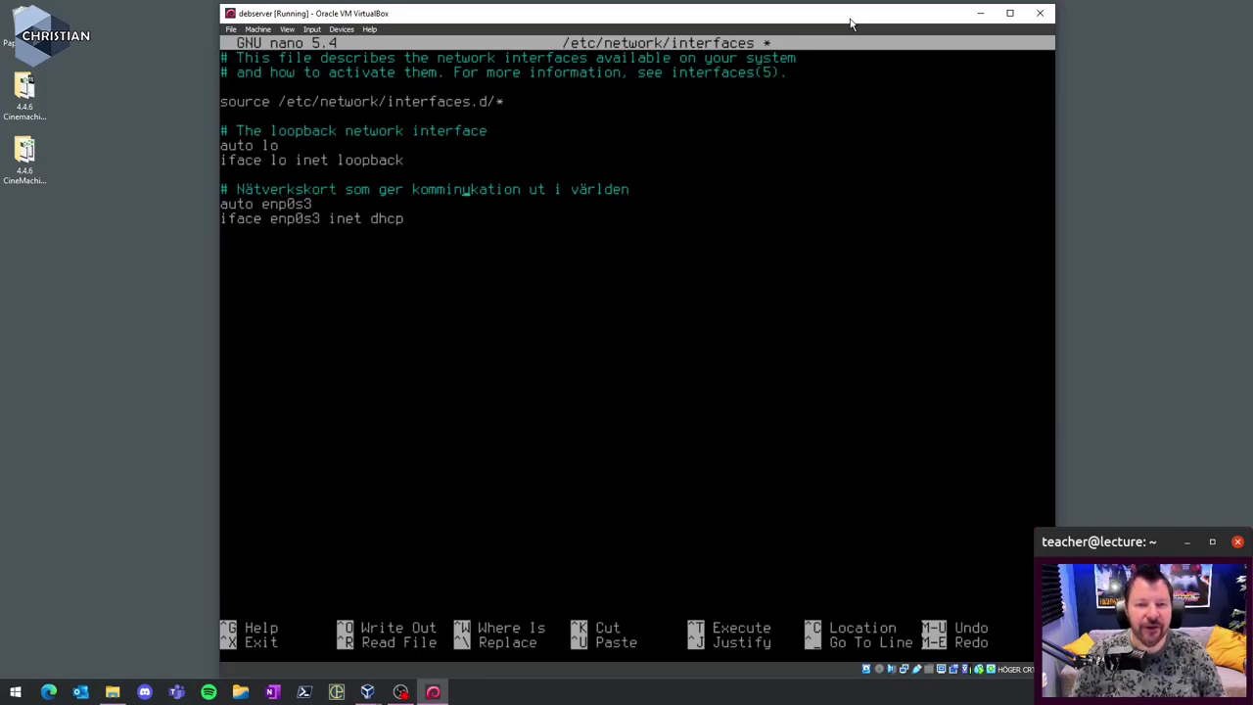
- Correct 'komminukation' to 'kommunikation' and open new lines below the enp0s3 block
key(Left)
key(Left)
key(Delete)
text(u)
key(Delete)
text(i)
key(Down)
key(Down)
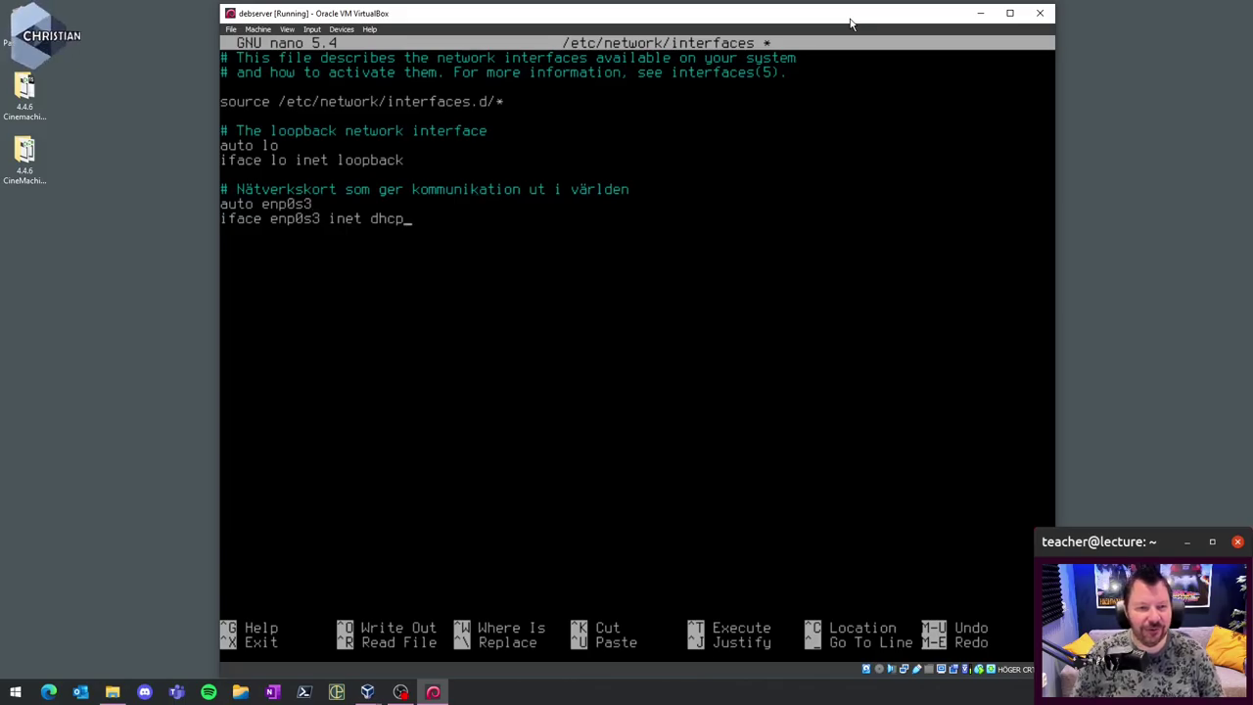
key(Return)
key(Return)
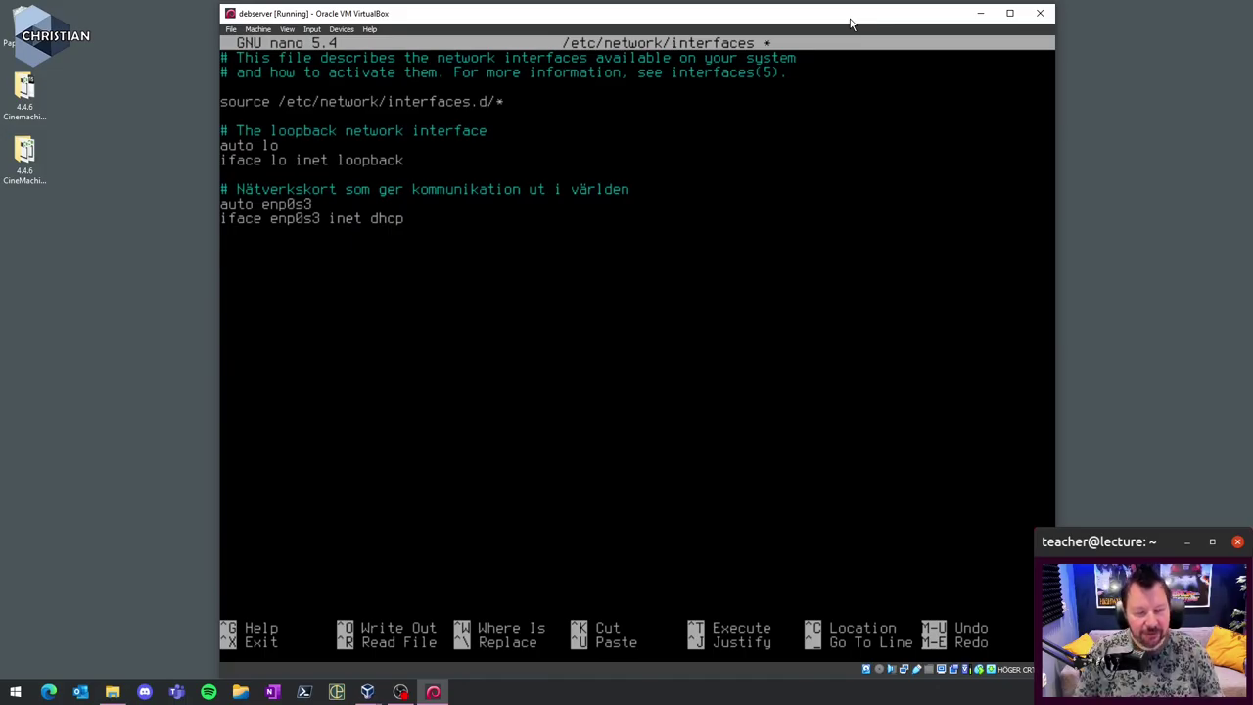
- Add the comment '# Nätverkskort som ger kommunikation mellan Host och Guest'
text(# Nä)
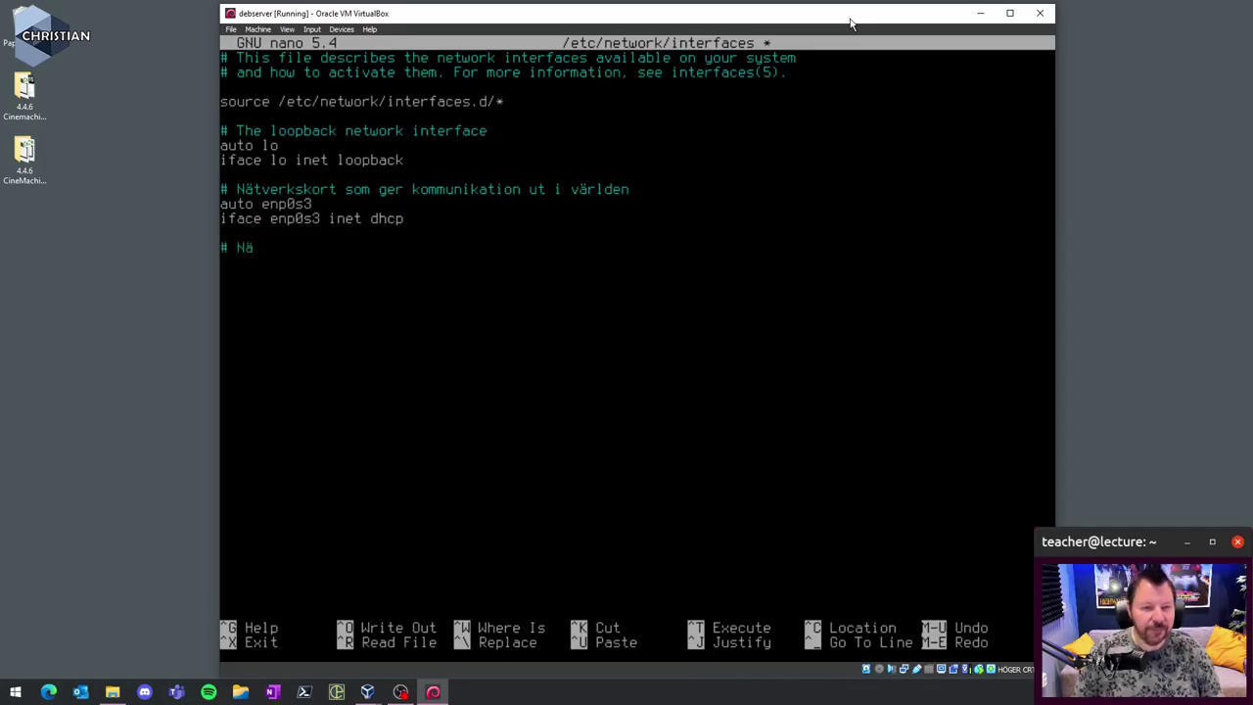
text(tverks)
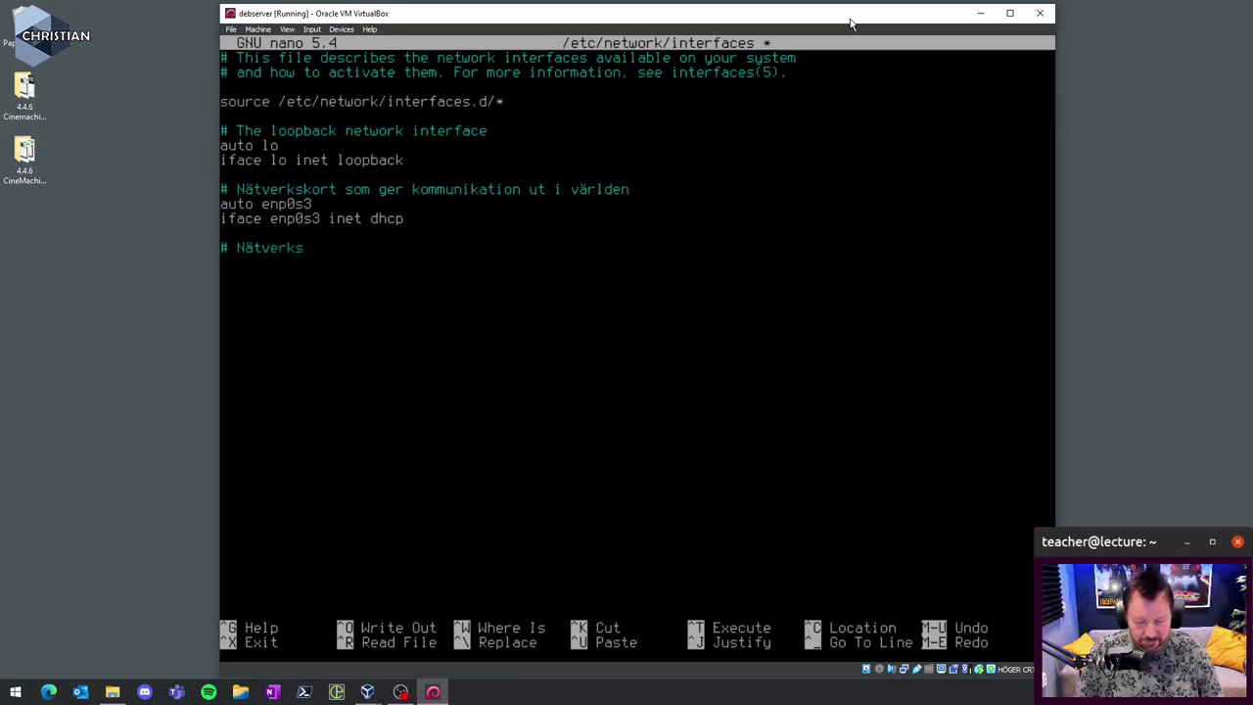
text(kort som g)
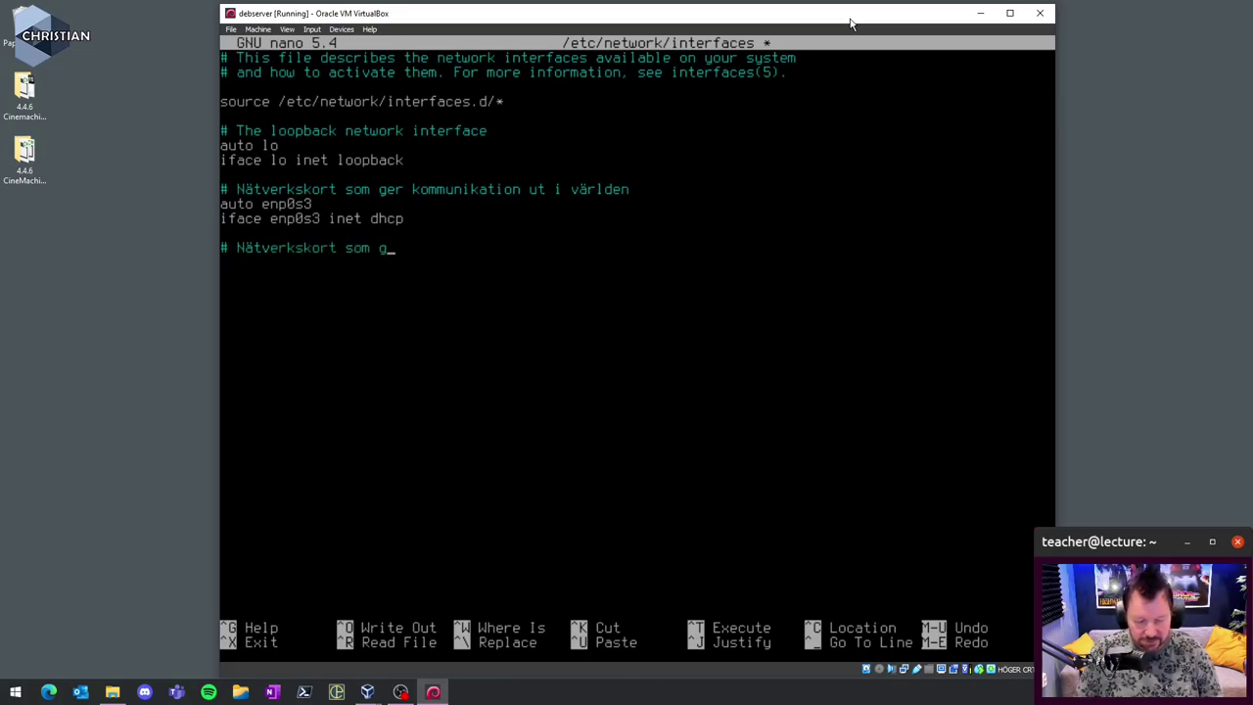
text(er komminu)
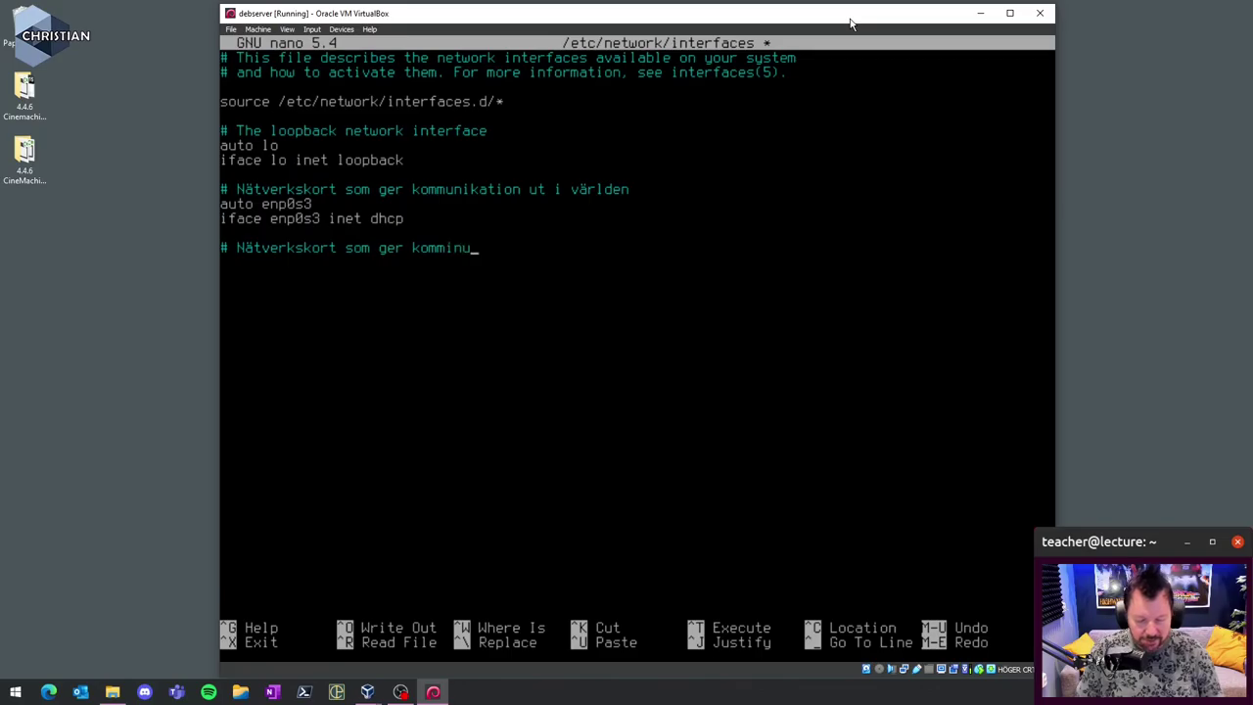
text(katio)
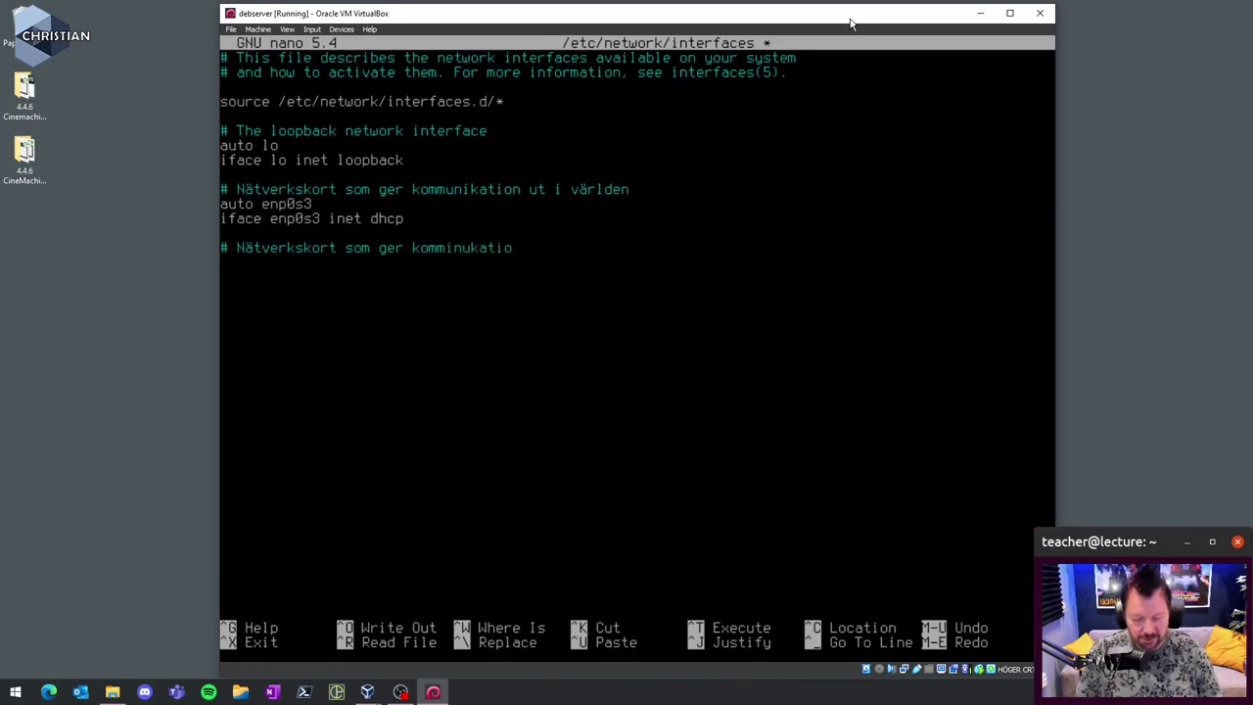
text(n mellan Ho)
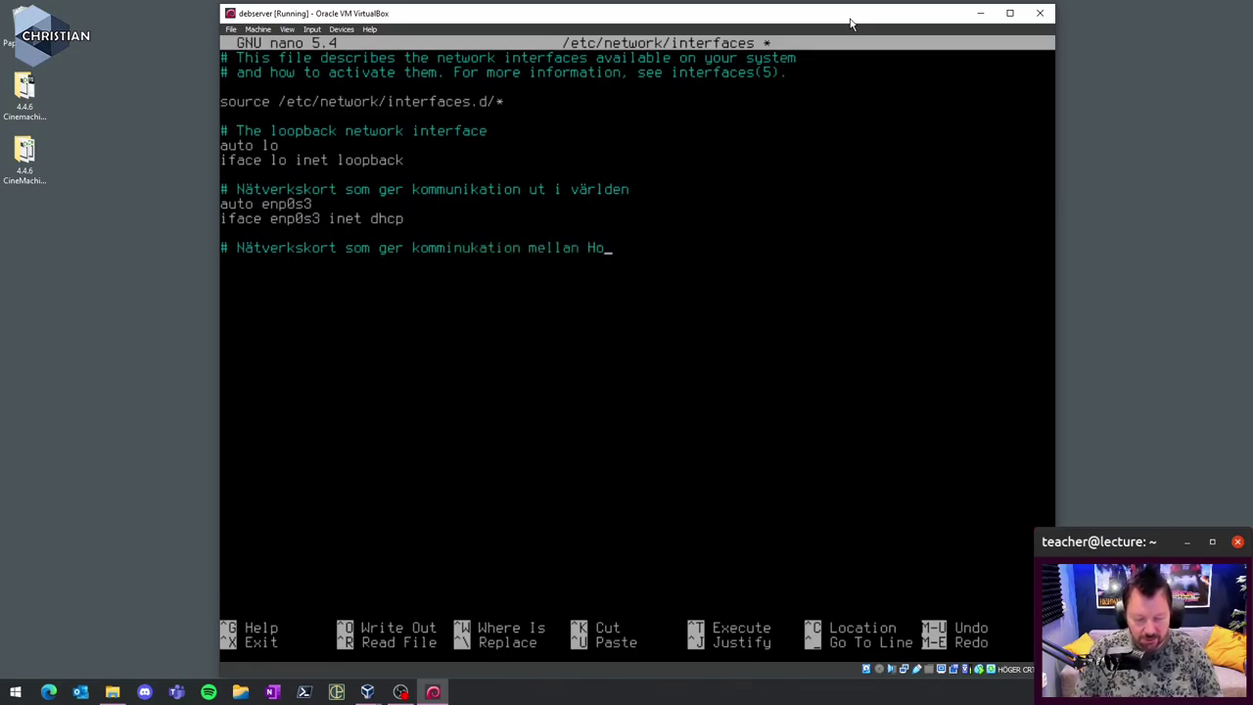
text(st och Gu)
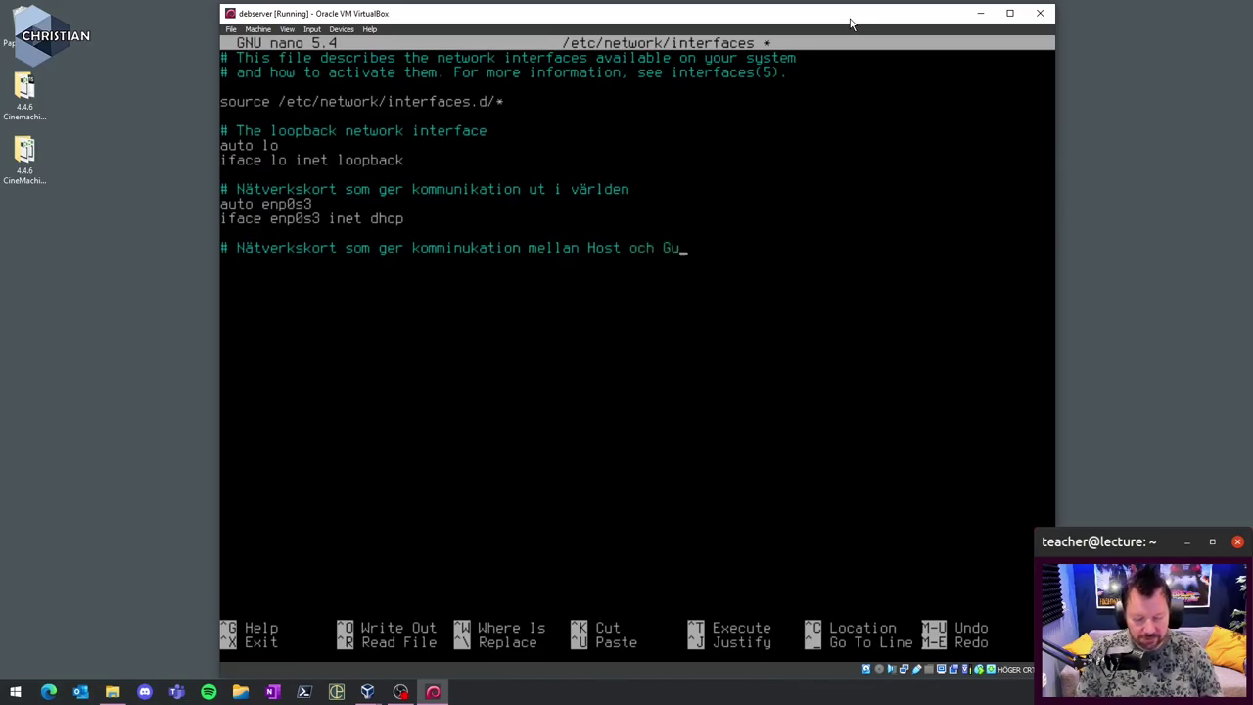
text(est)
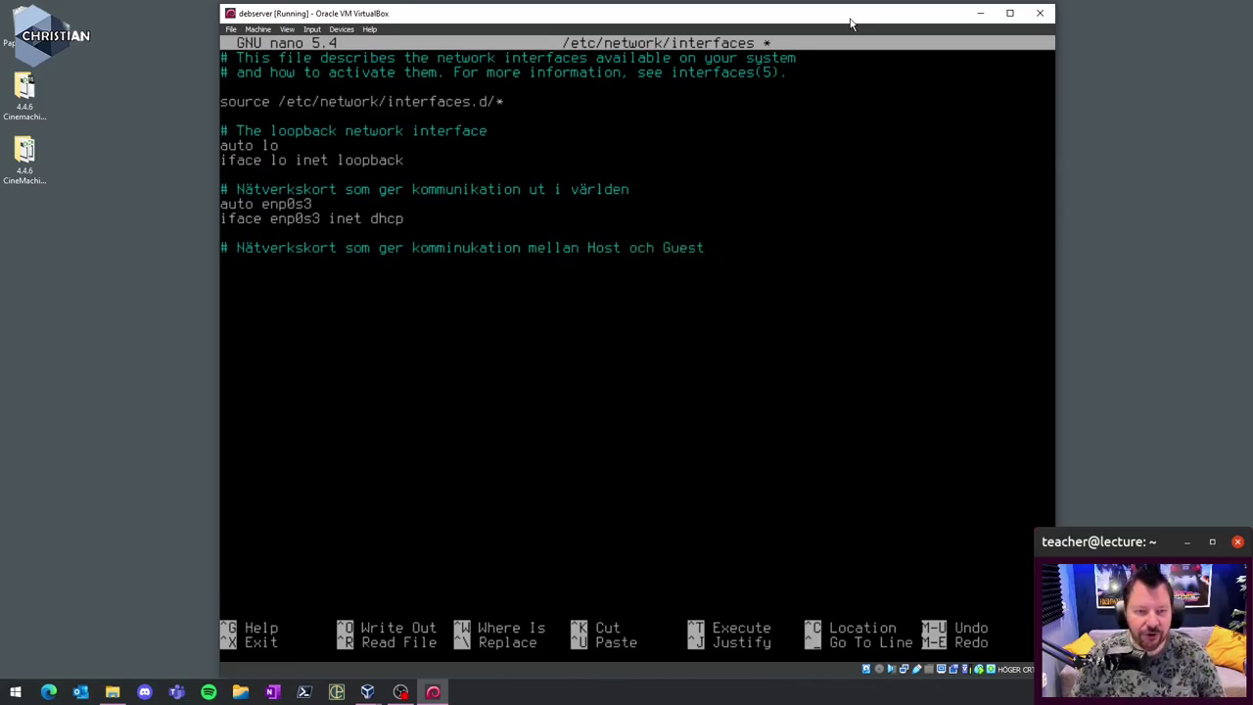
key(Return)
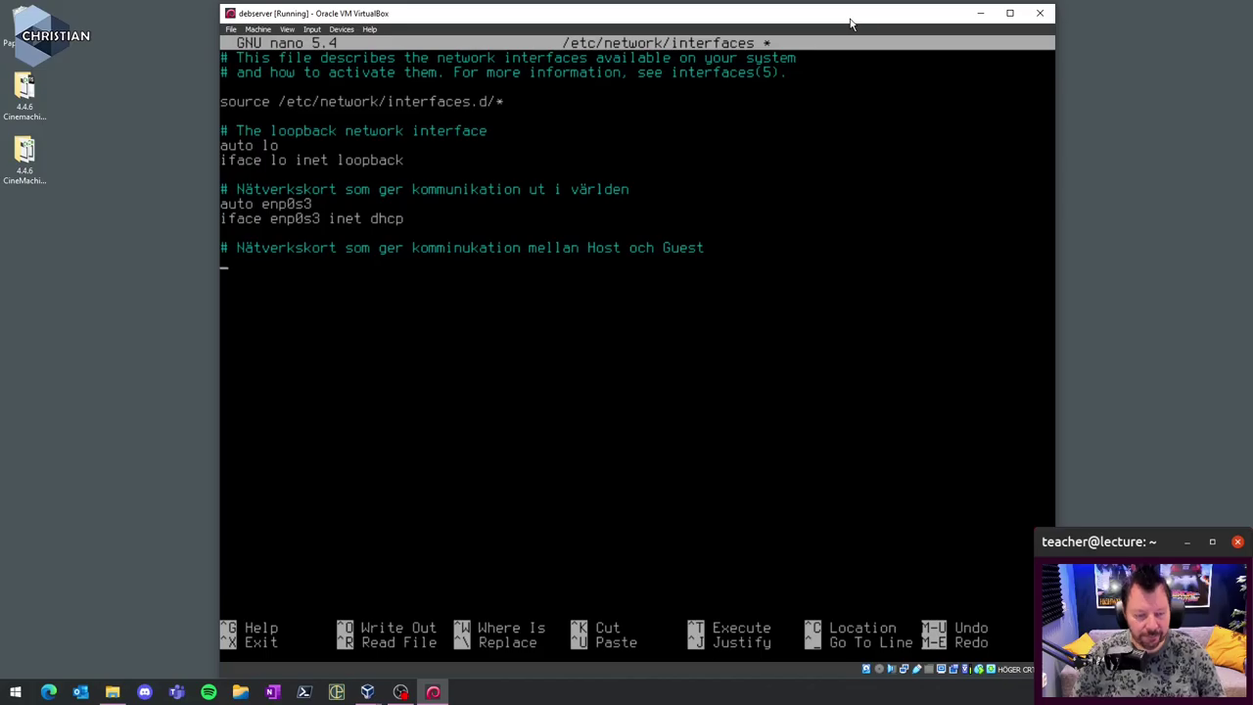
- Add the lines 'auto enp0s8' and 'iface enp0s8 inet dhcp'
text(auto)
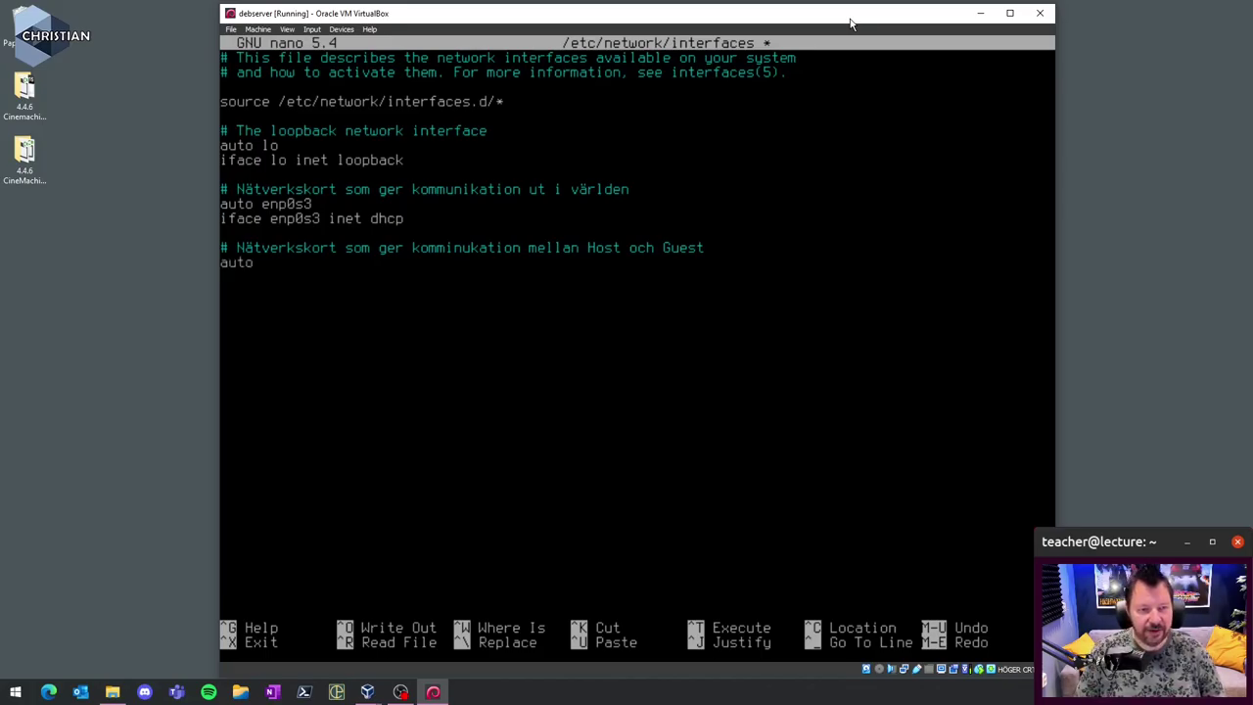
text( en)
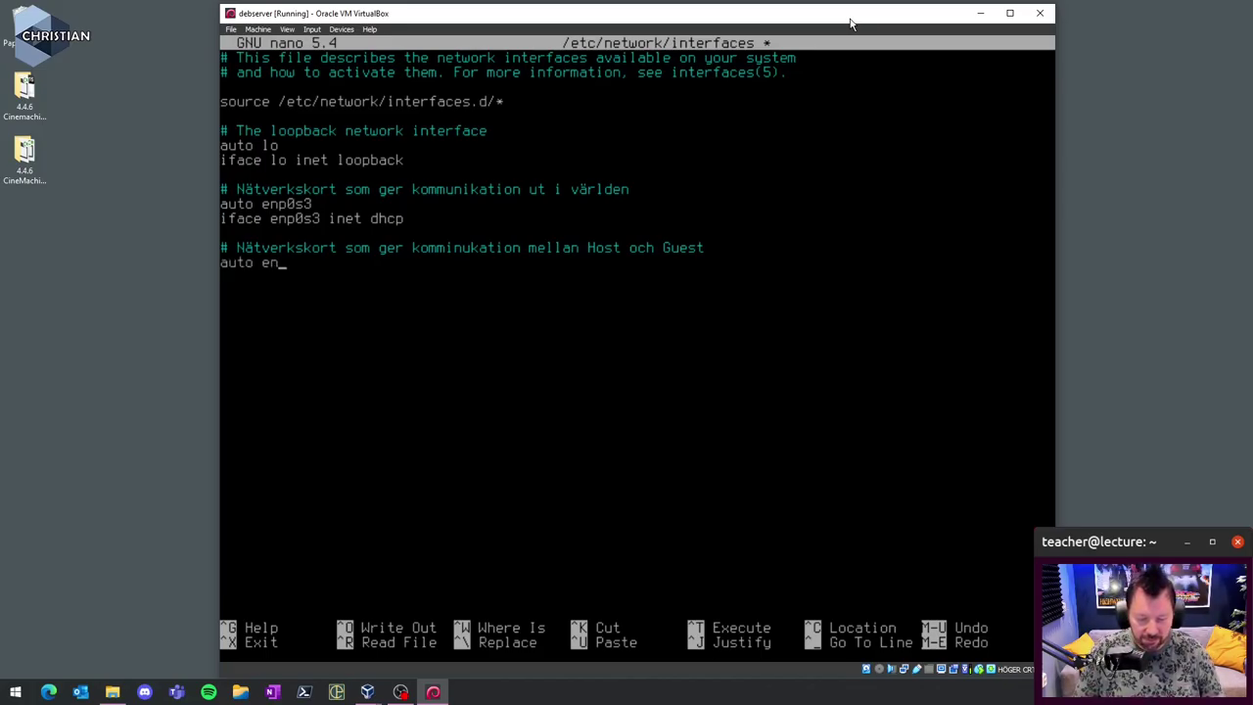
text(p0s8 )
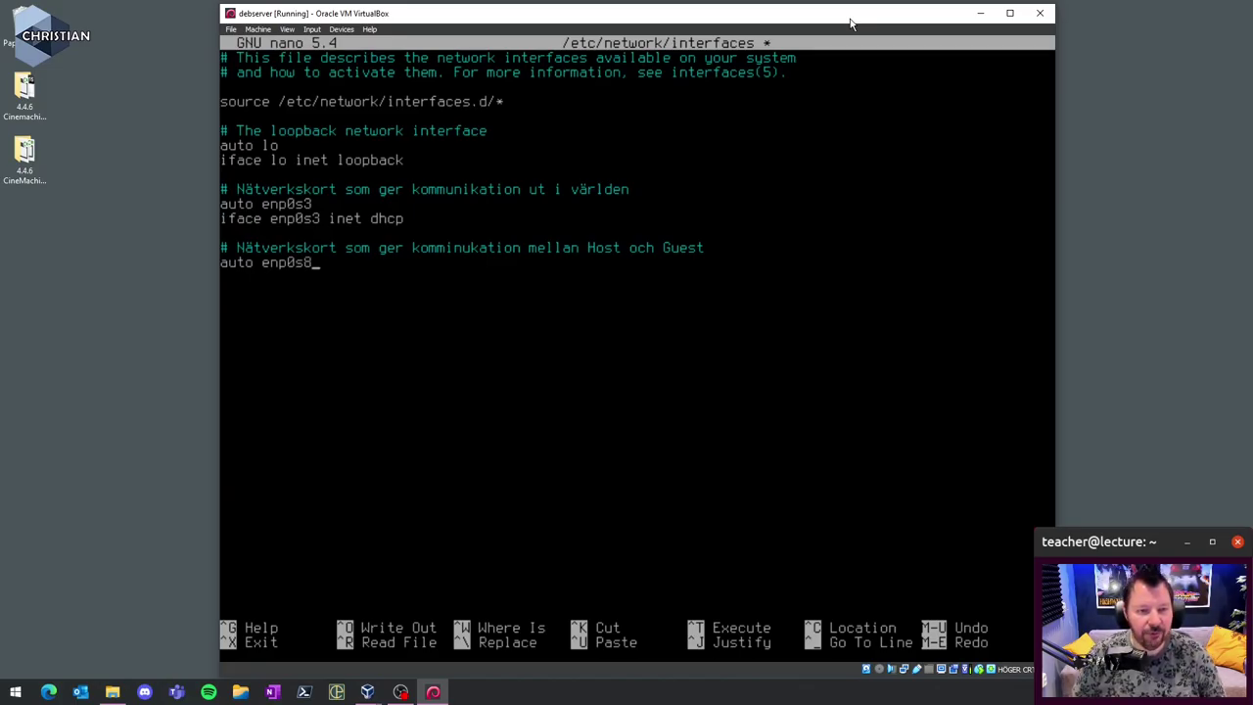
text(iface)
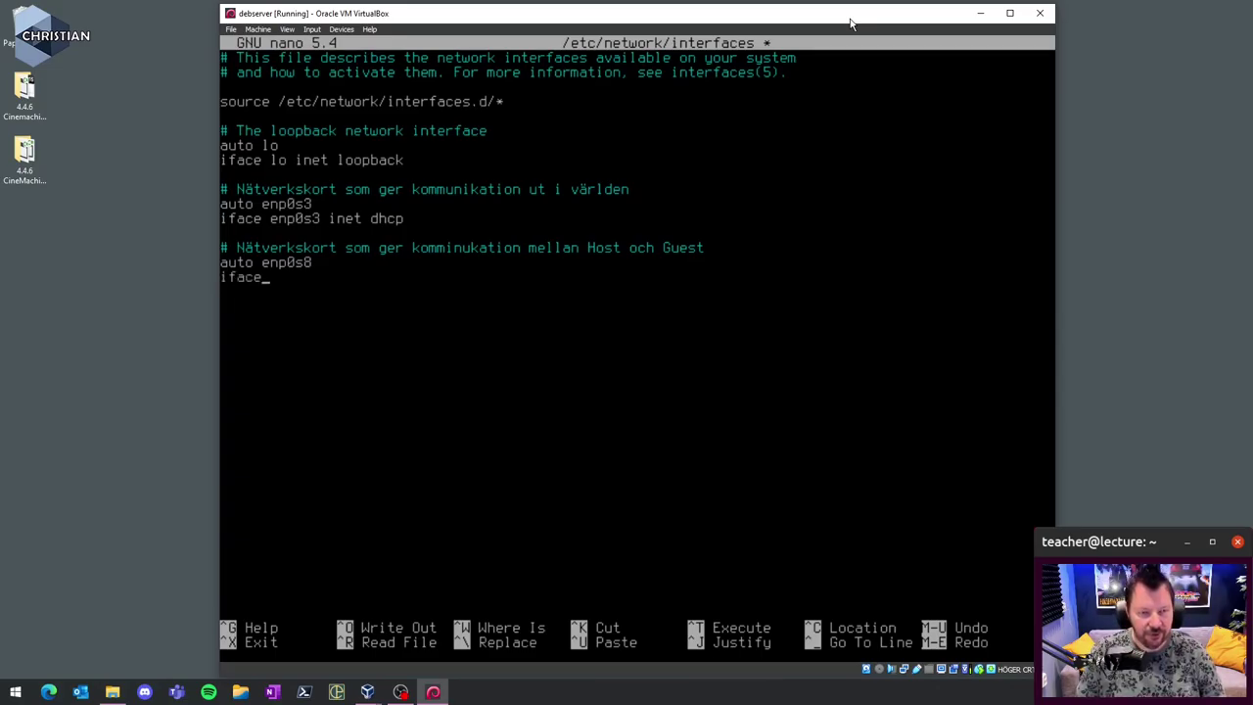
text( enp)
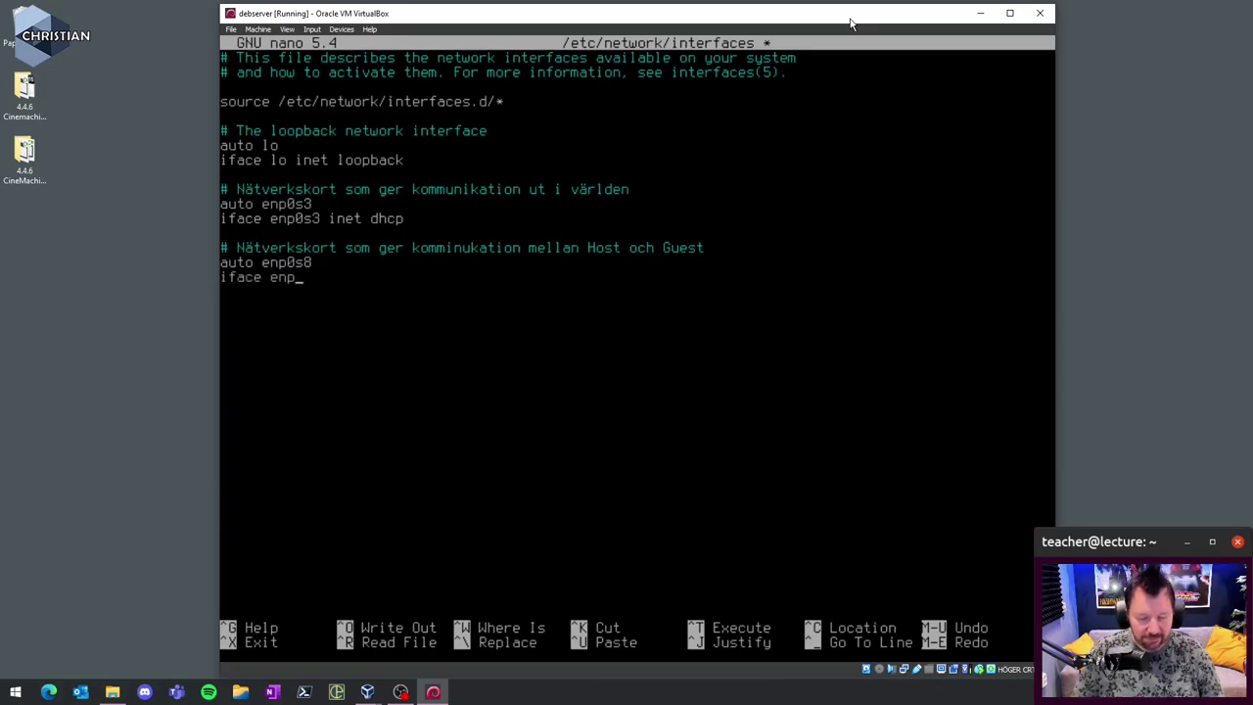
text(0)
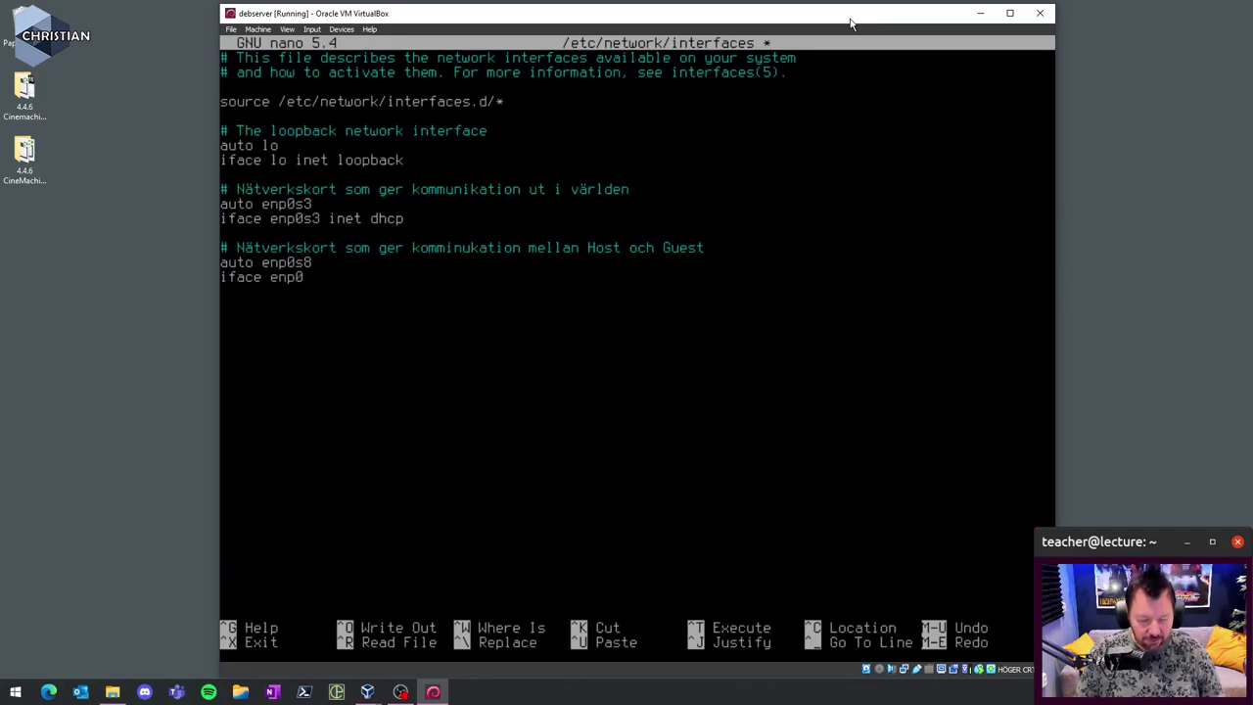
text(s8)
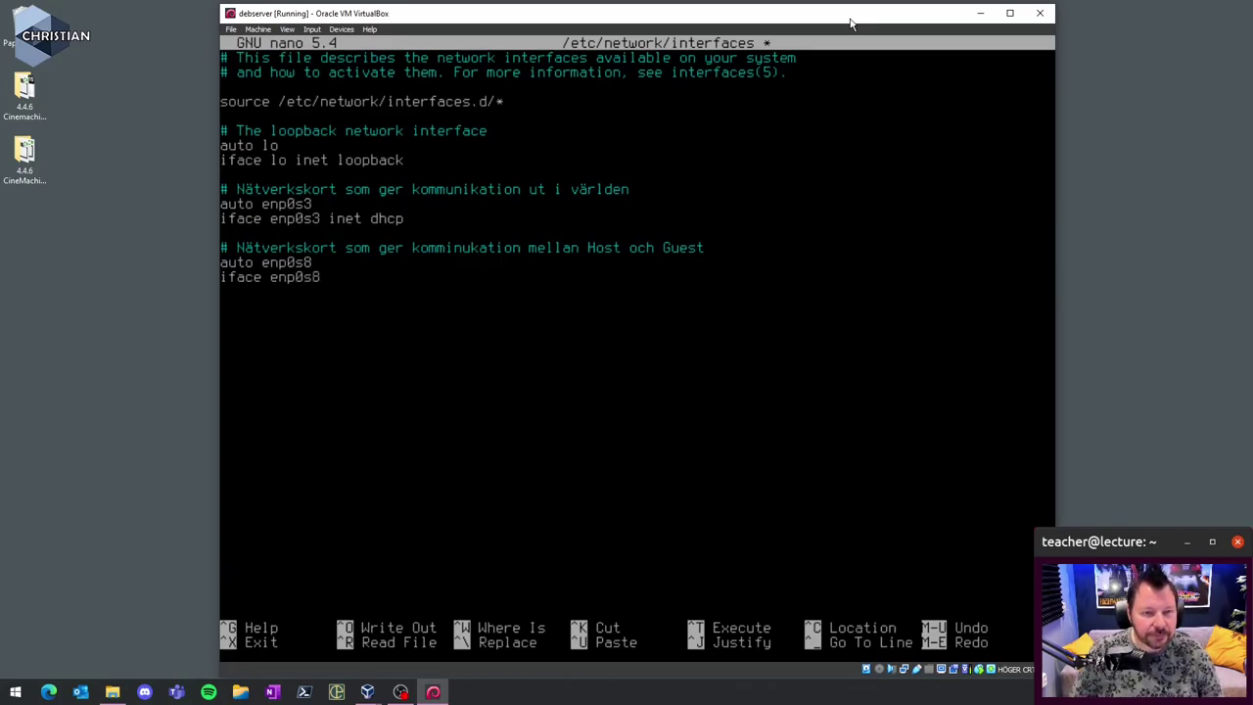
text( in4e)
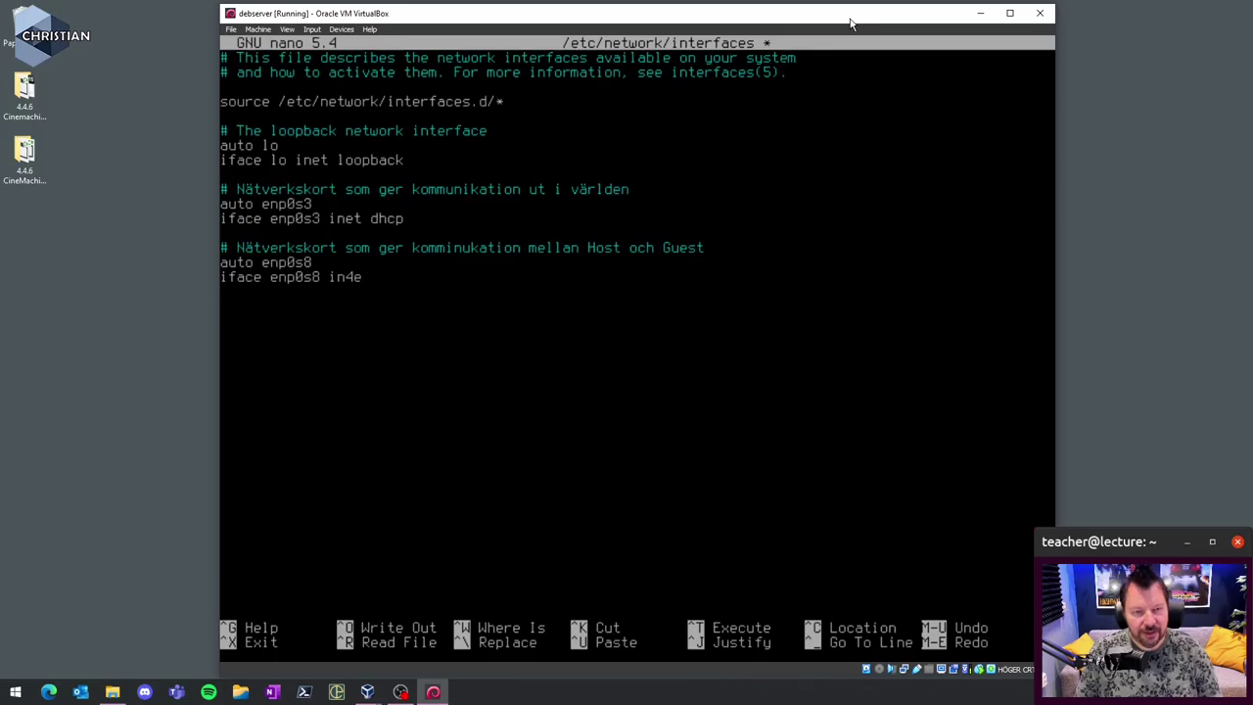
key(BackSpace)
key(BackSpace)
text(et)
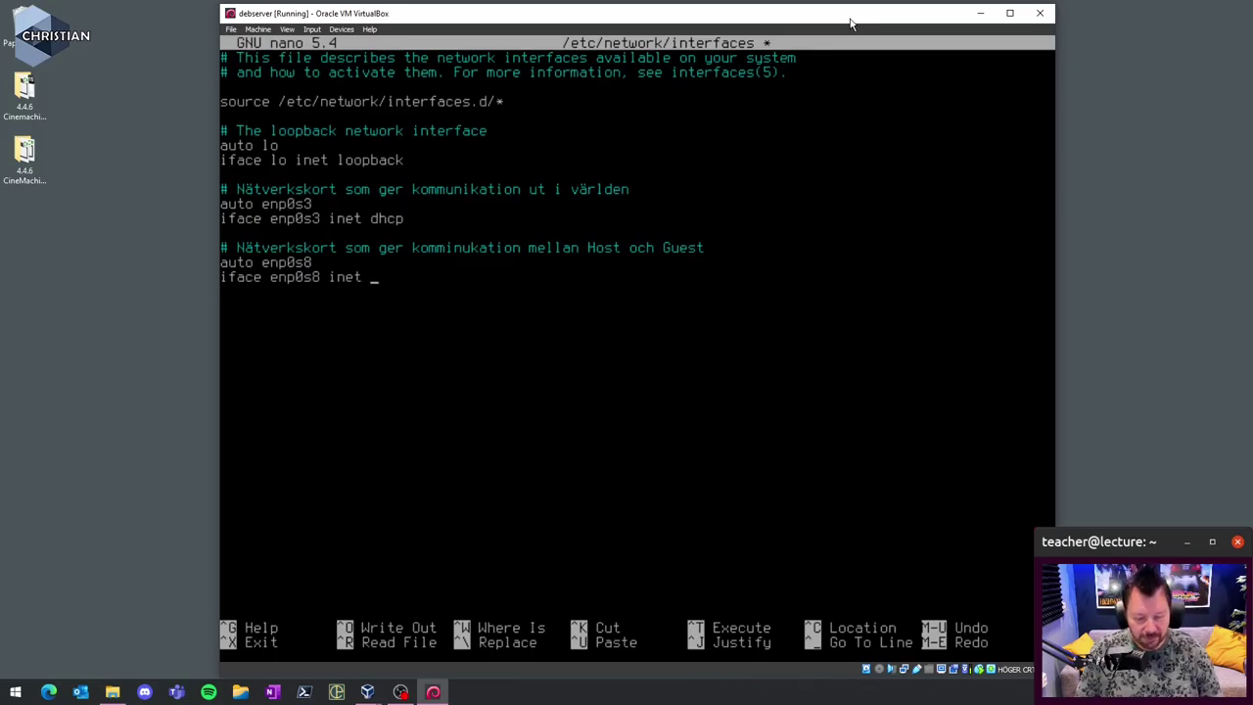
text( dhcc)
key(BackSpace)
text(p)
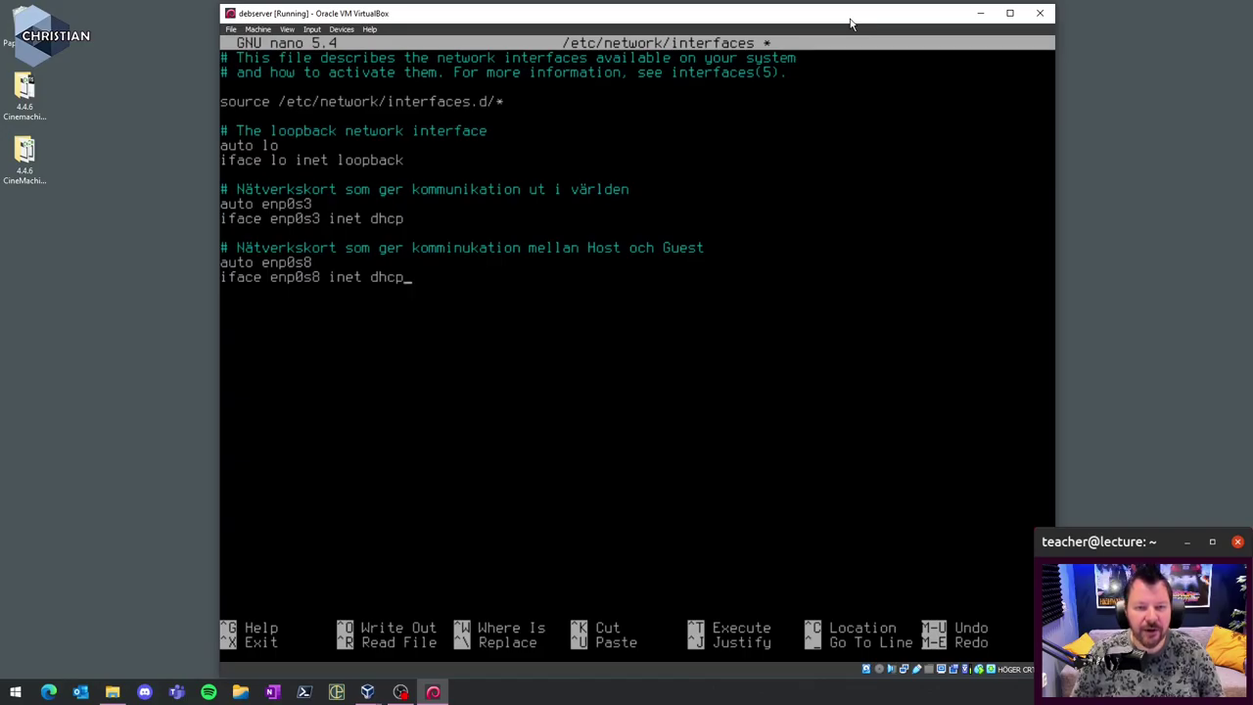
- Fix the comment's spelling to 'kommunikation' and save the interfaces file
key(Right)
key(Right)
key(Right)
key(Right)
key(Right)
key(Delete)
text(u)
key(Delete)
text(i)
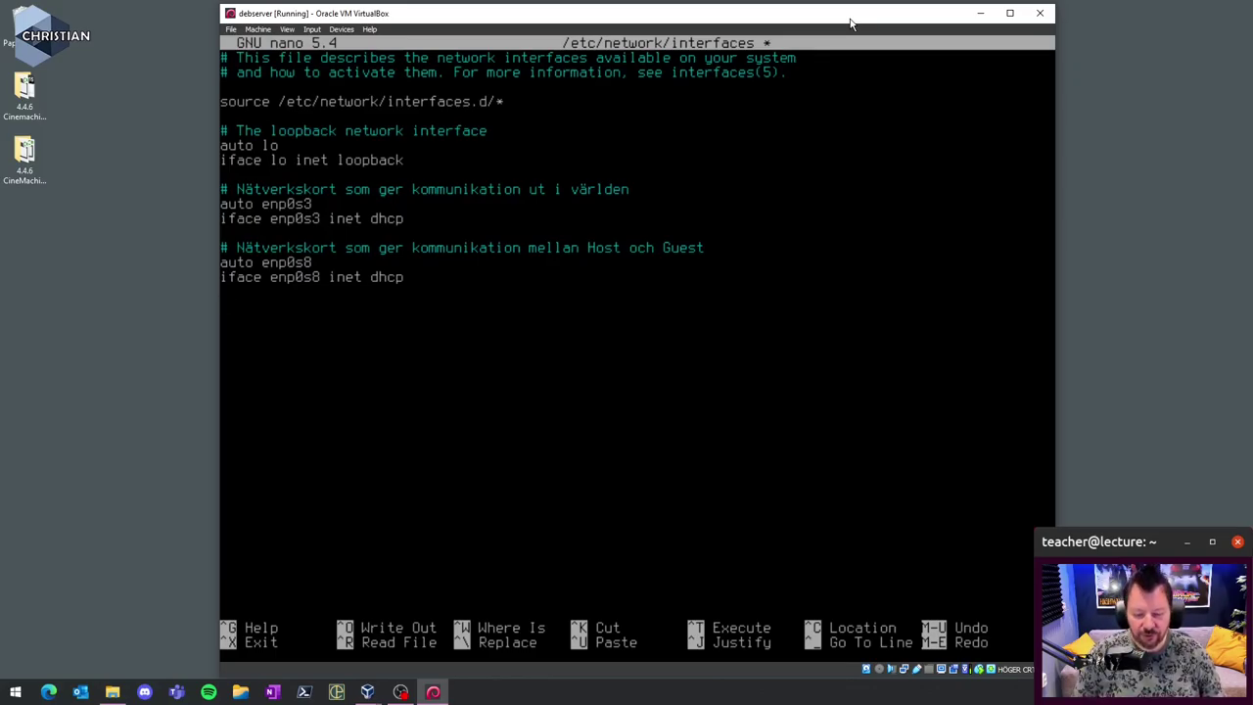
key(ctrl+o)
key(Return)
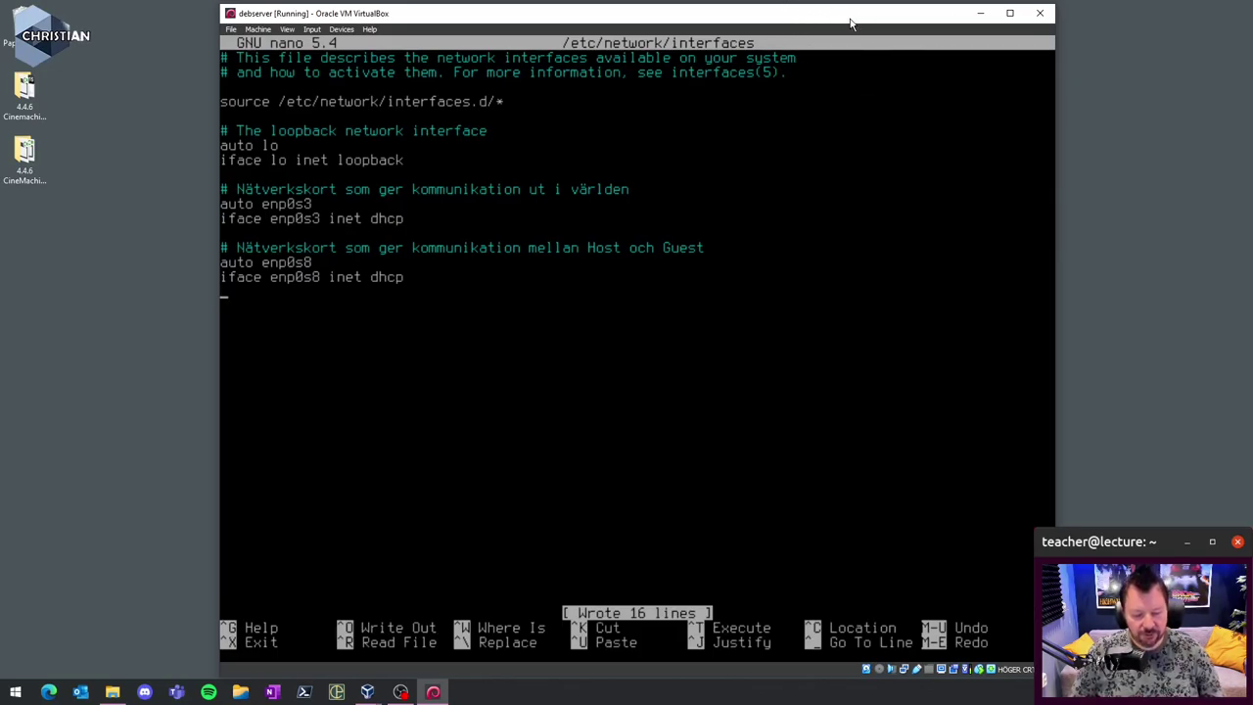
- Exit nano and reboot debserver into the default Debian GNU/Linux entry
key(ctrl+x)
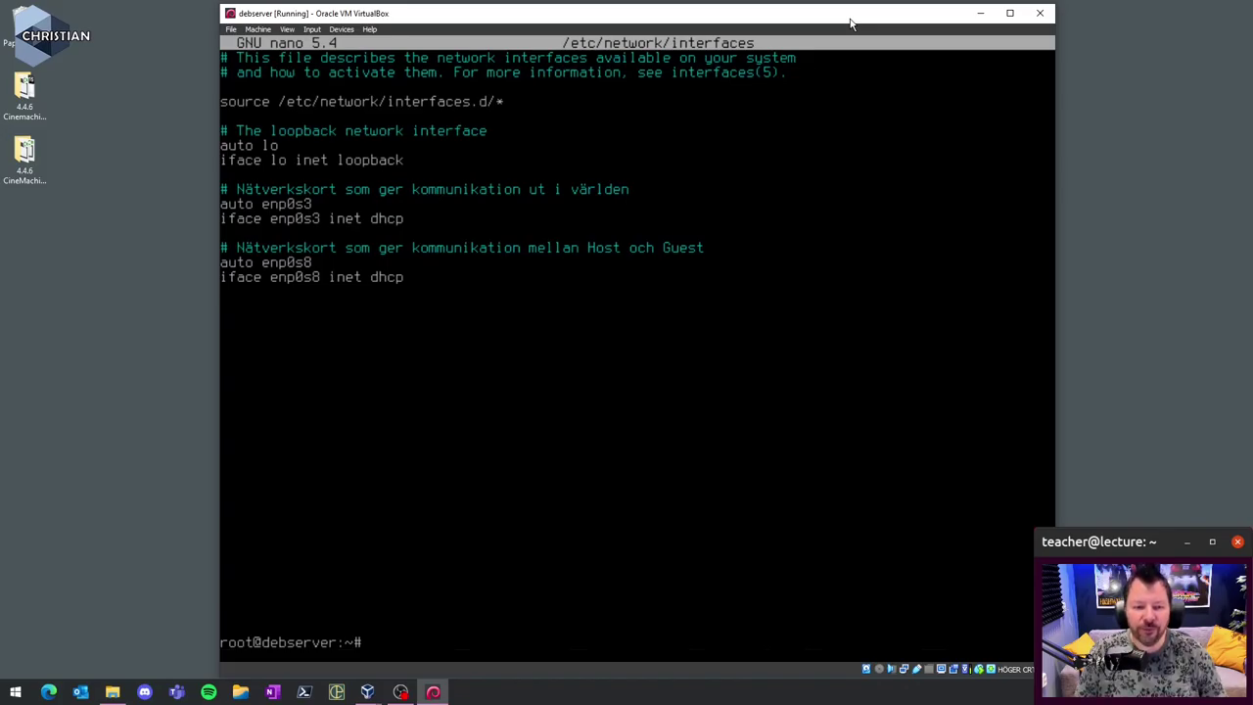
text(reboot)
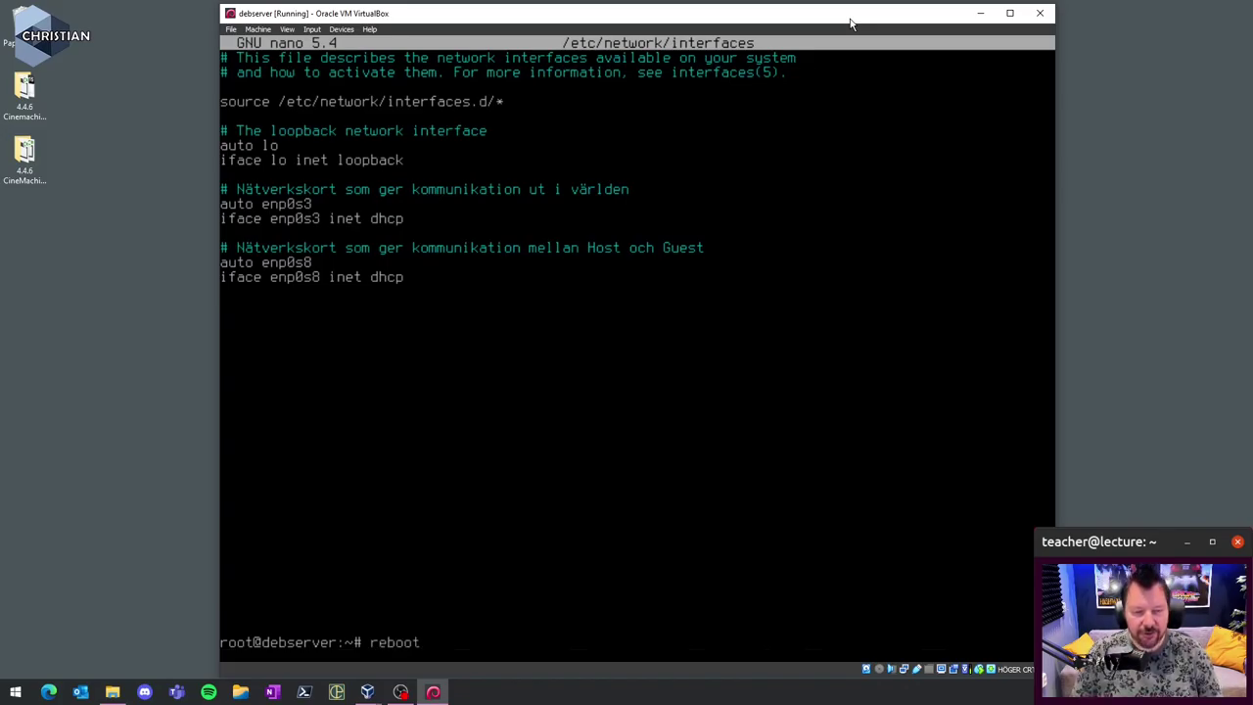
key(Return)
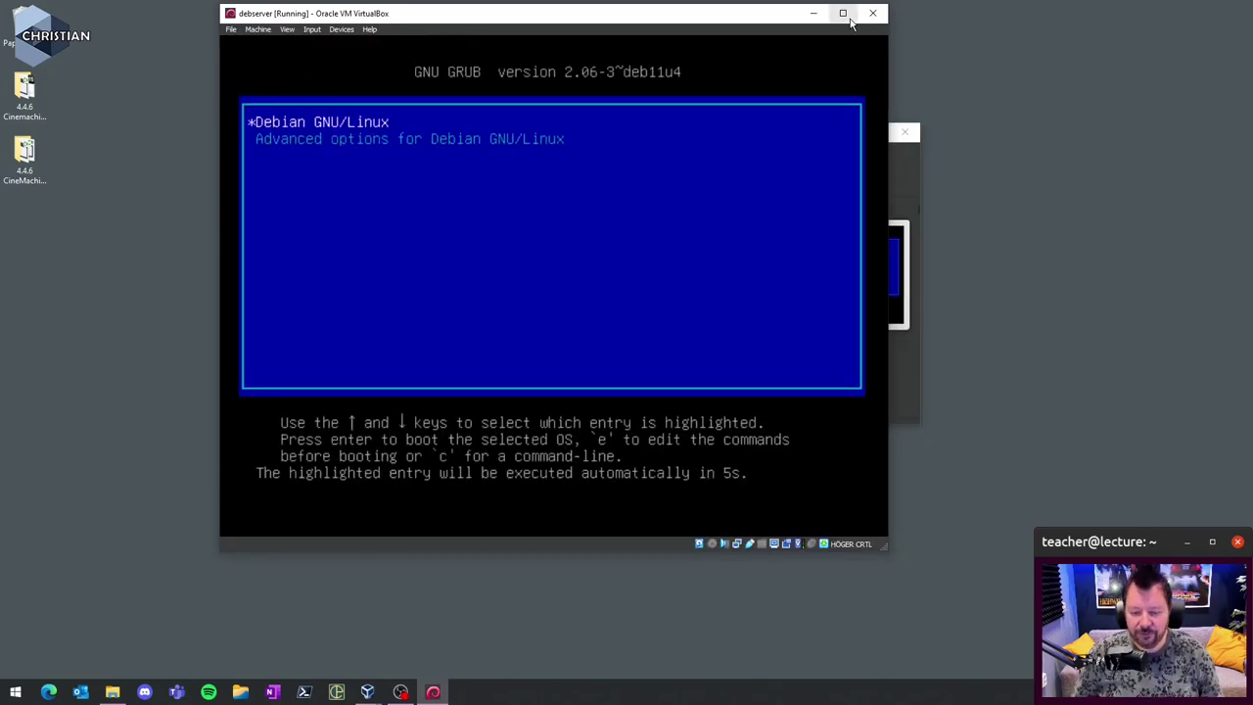
key(Return)
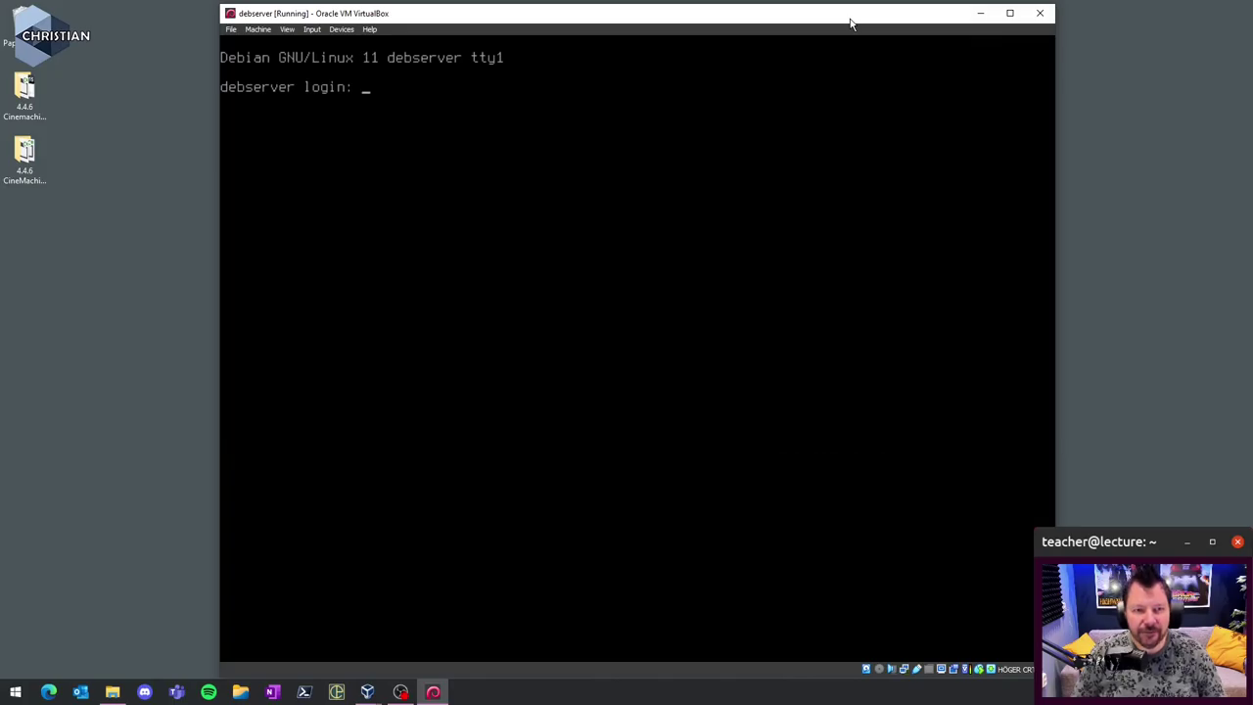
- Log in to debserver as root and run 'ip a' to list the network interfaces
text(root)
key(Return)
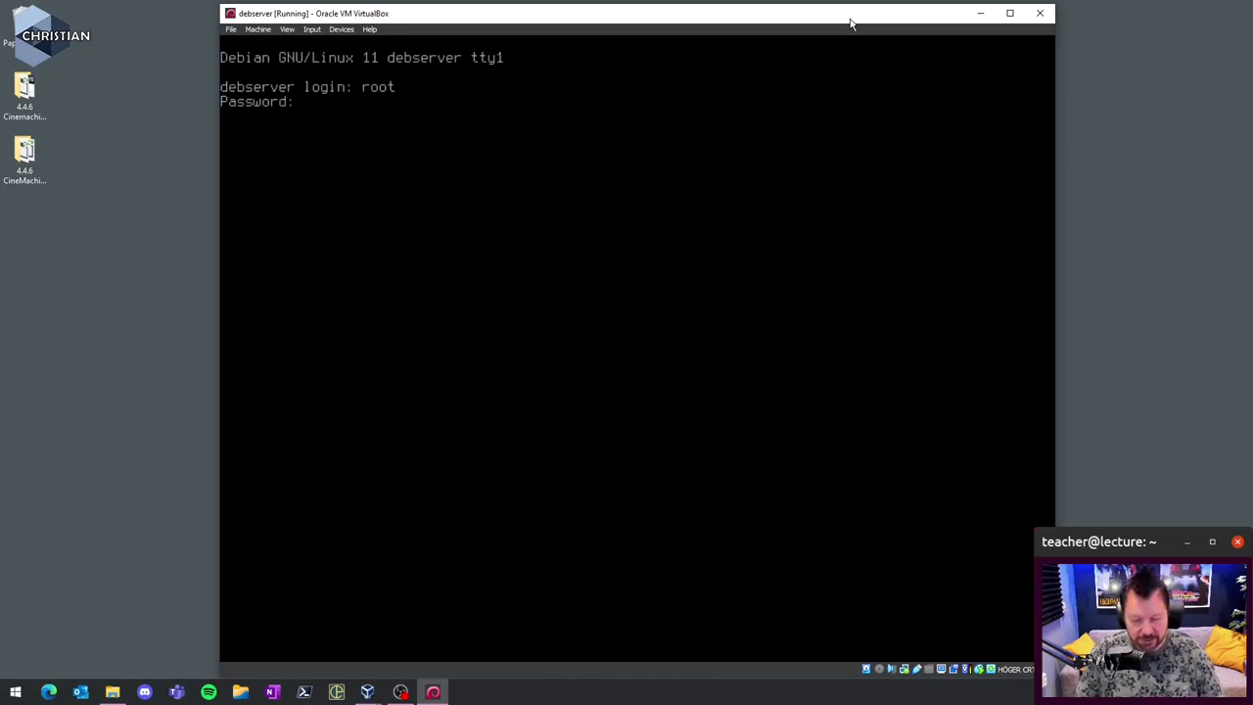
key(Return)
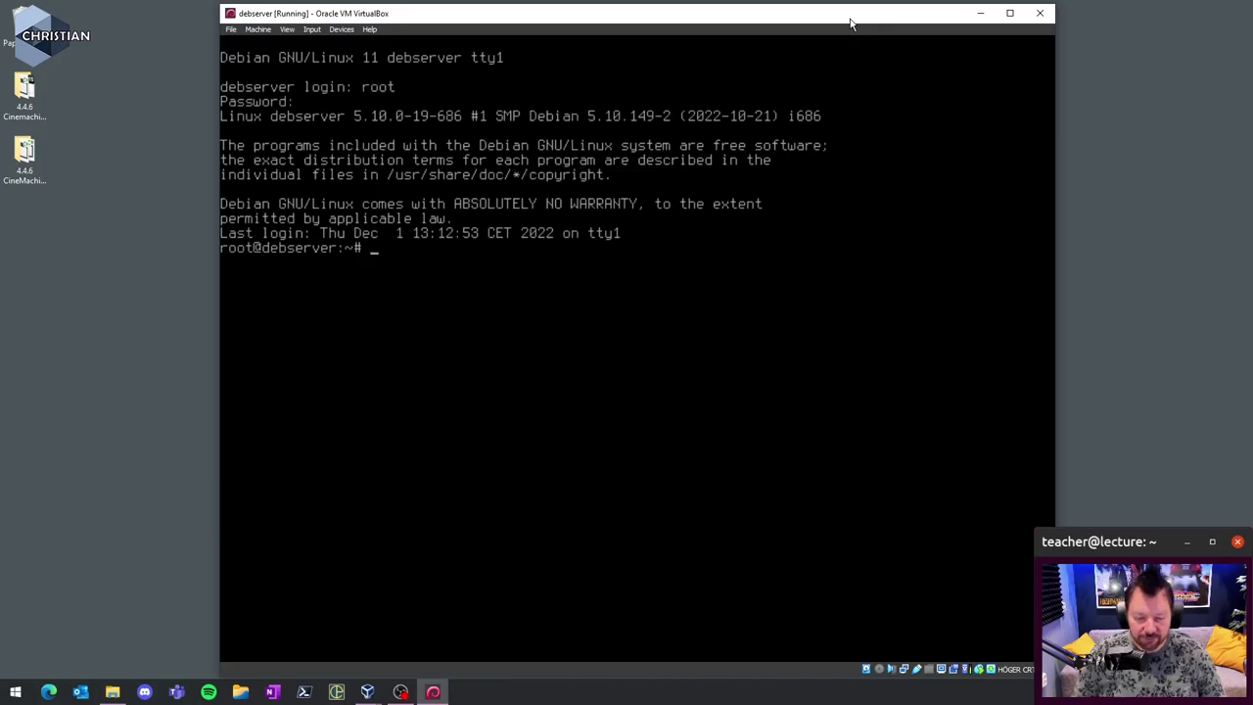
text(ip a)
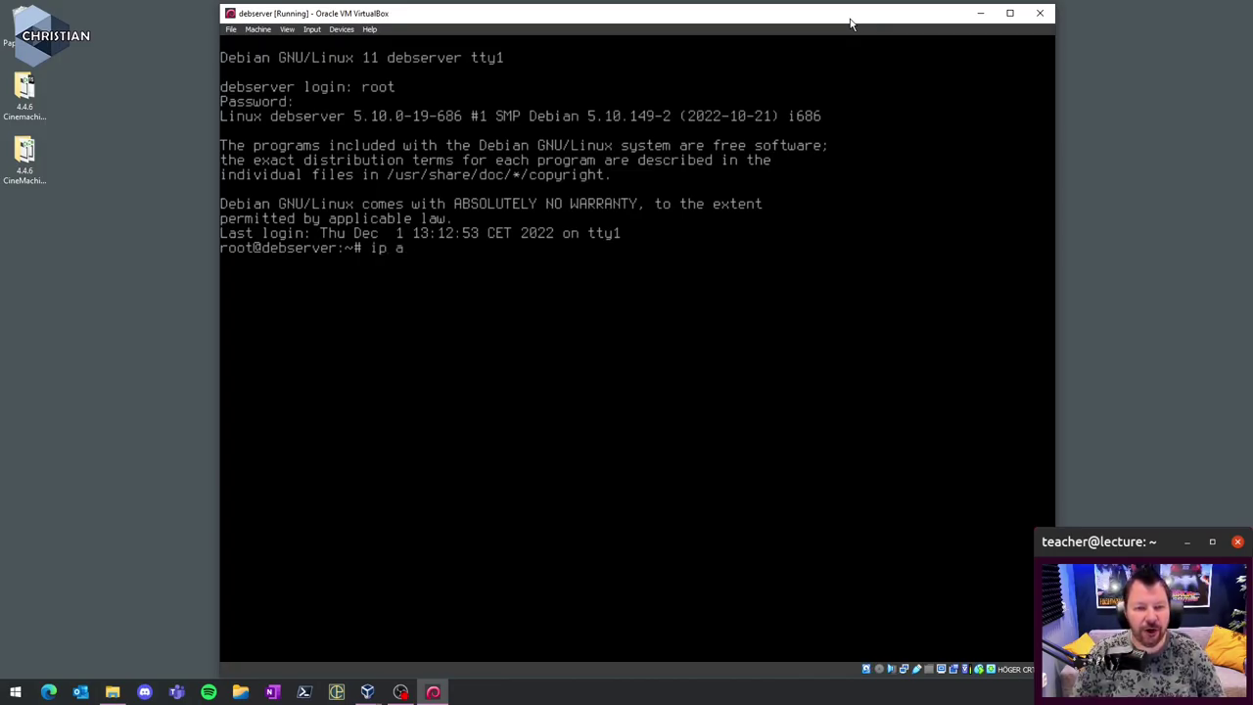
key(Return)
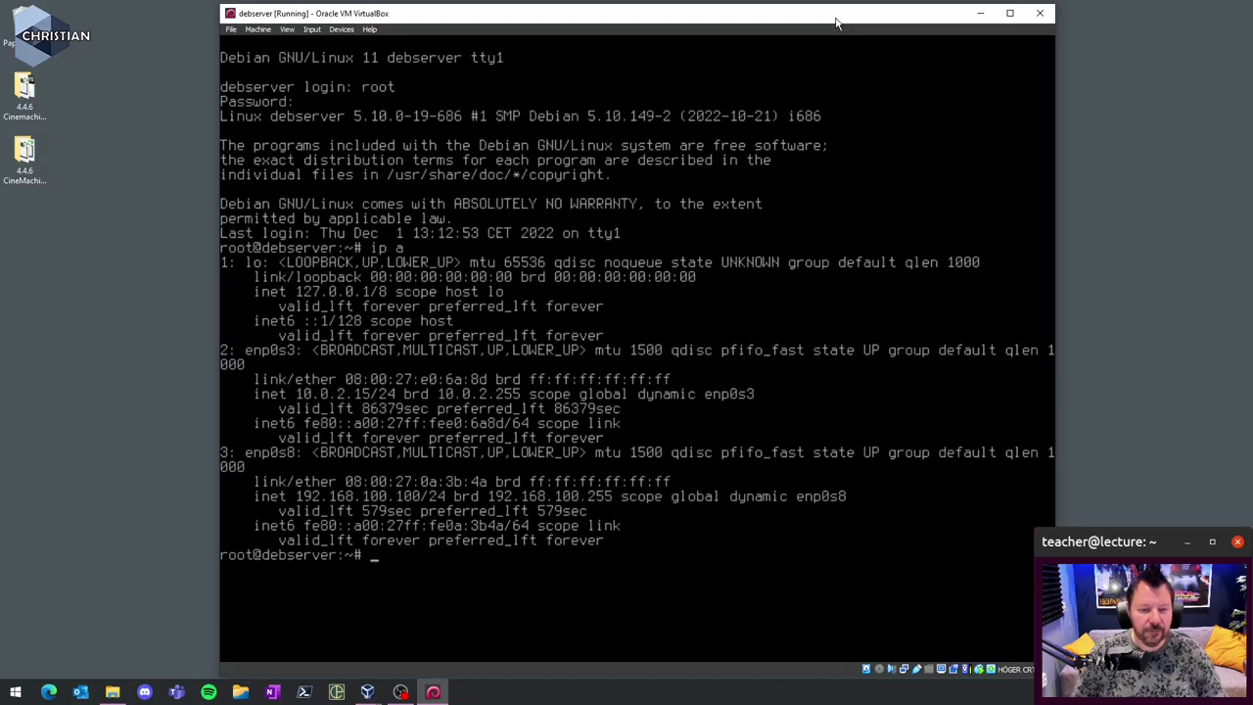
- Highlight the enp0s3 10.0.2.15 and enp0s8 192.168.100.100 addresses in the listing
click(138, 577)
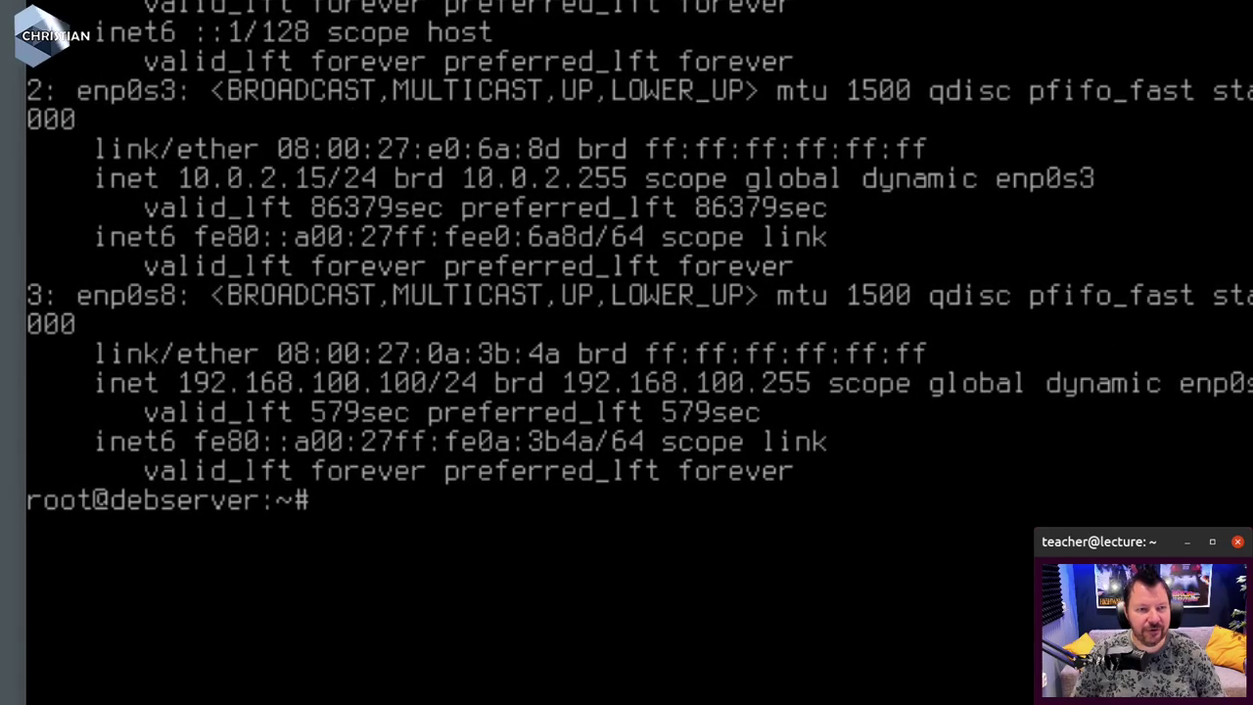
drag(76, 108, 190, 109)
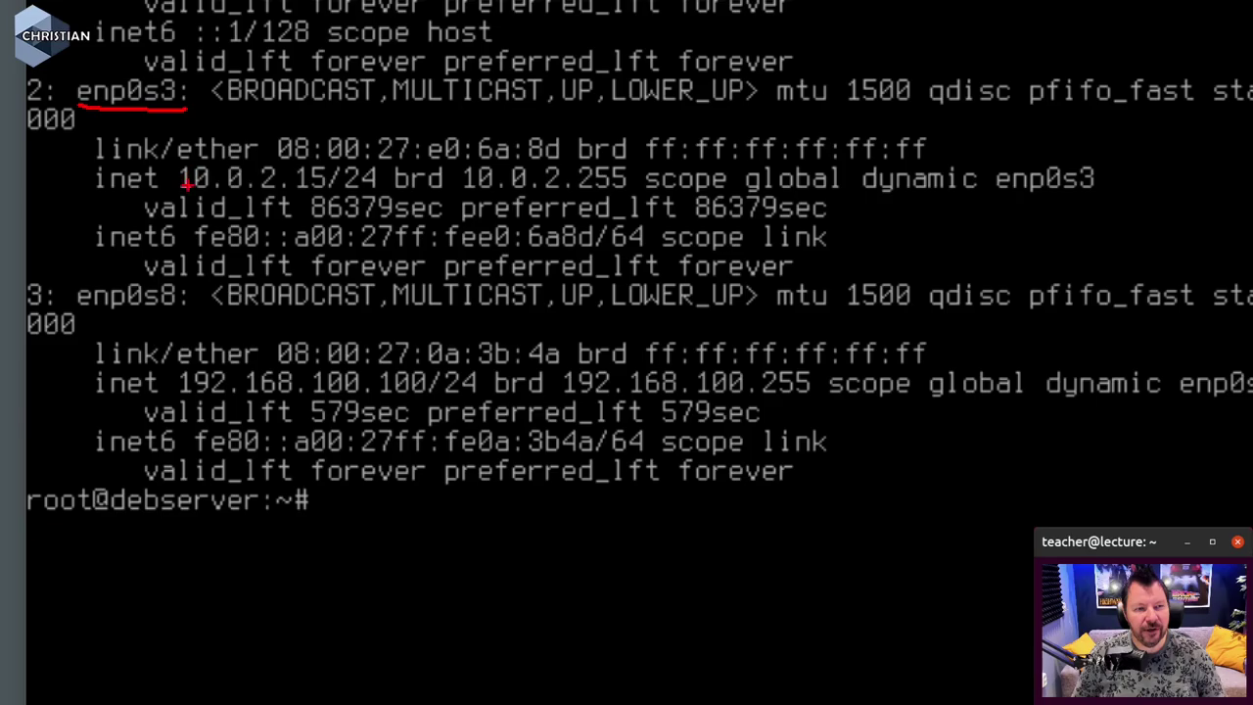
mouse_move(182, 192)
mouse_down()
mouse_move(307, 185)
mouse_move(344, 196)
mouse_up()
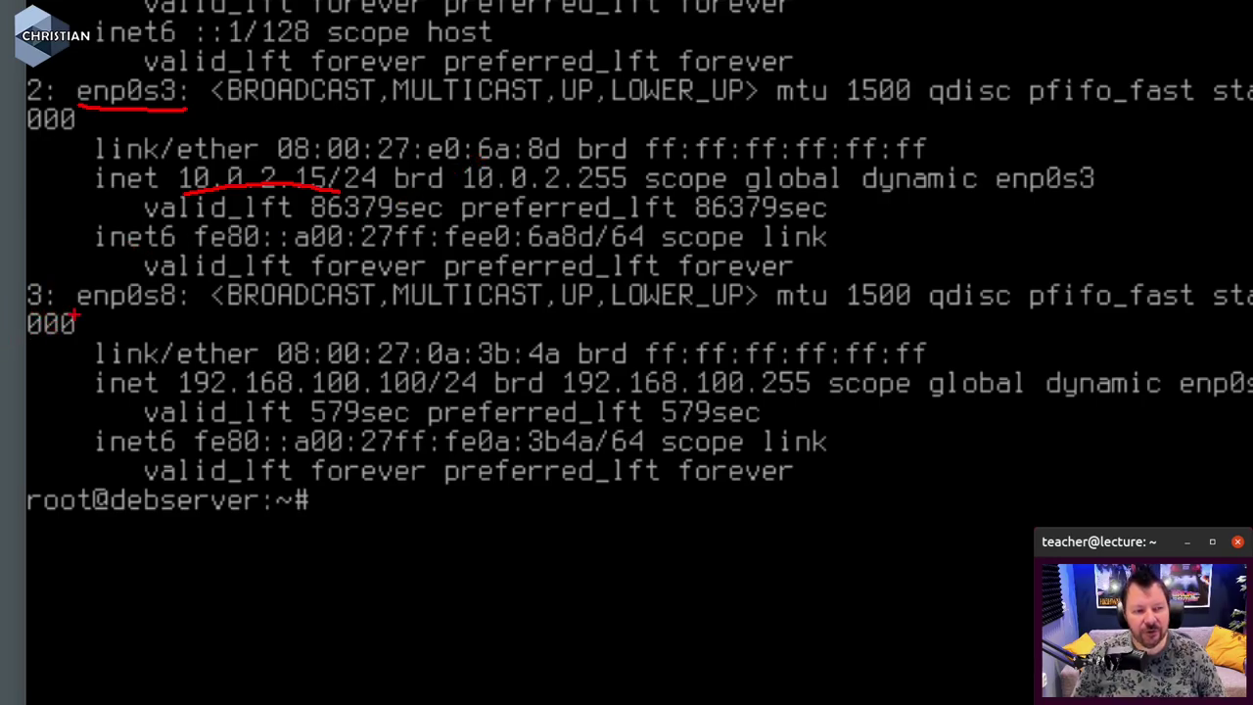
drag(75, 316, 186, 317)
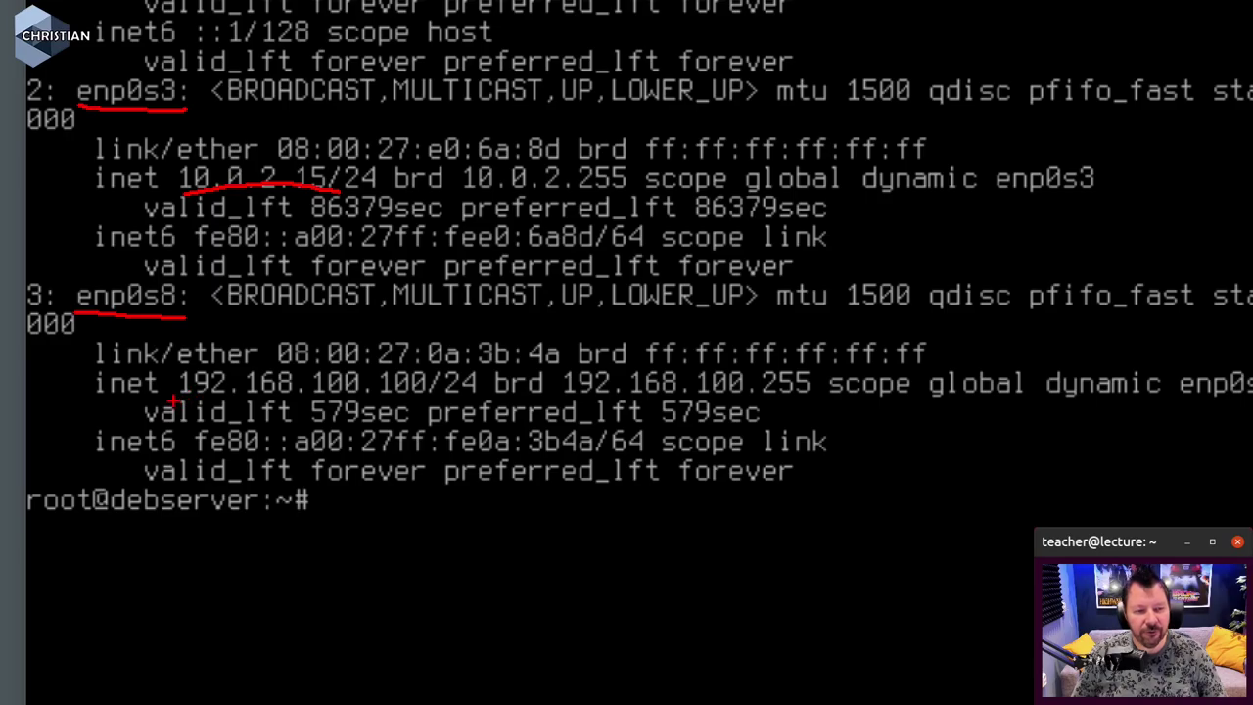
drag(172, 399, 429, 398)
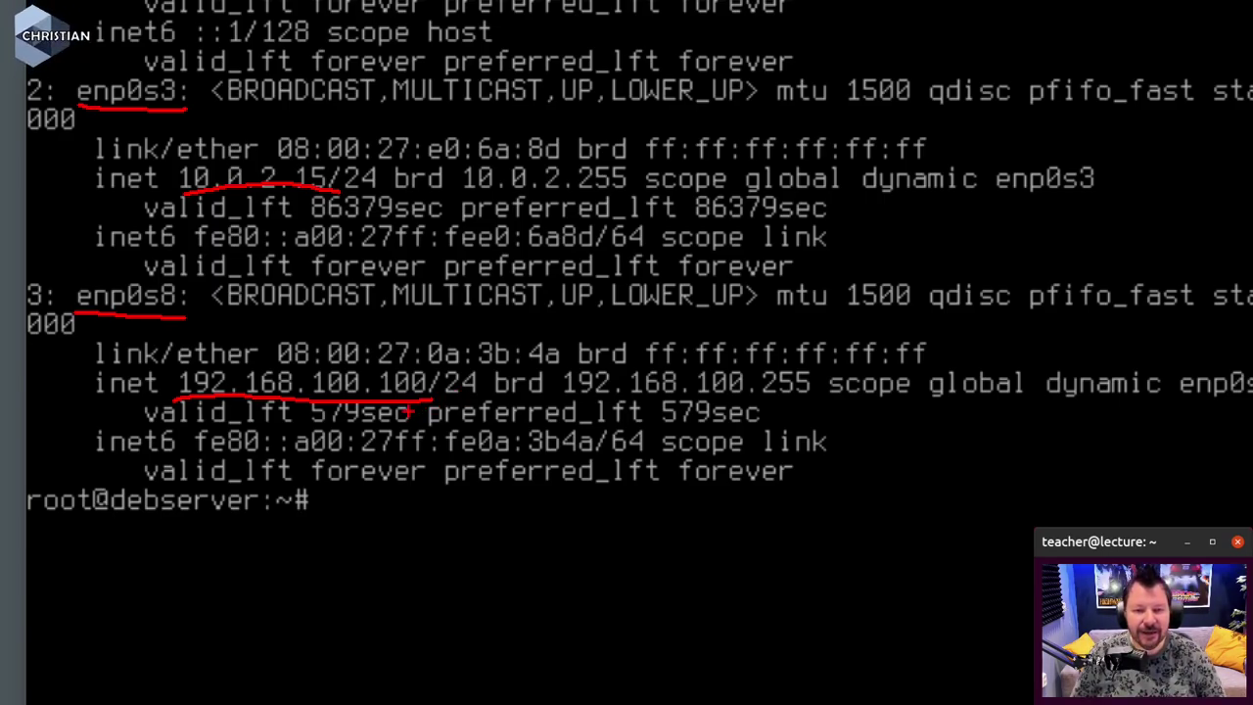
key(Escape)
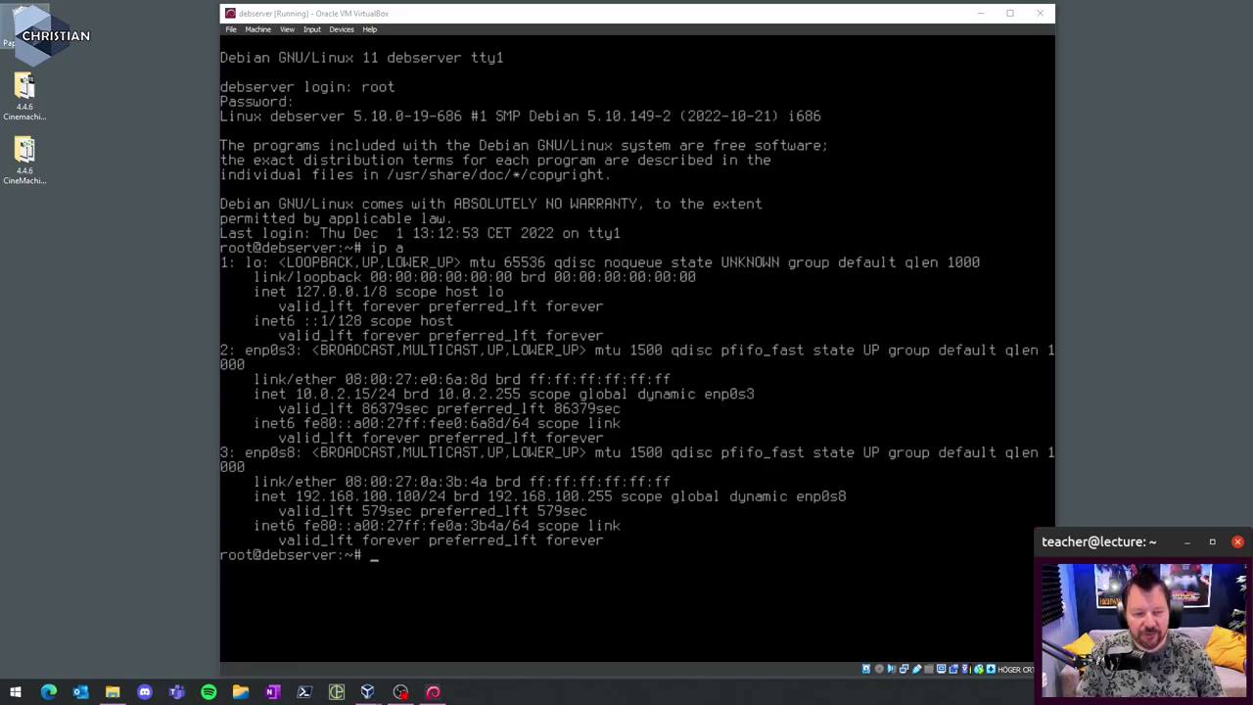
- Run 'ps ax' on debserver and highlight the sshd and apache2 processes in the list
key(alt+Tab)
text(ps ax)
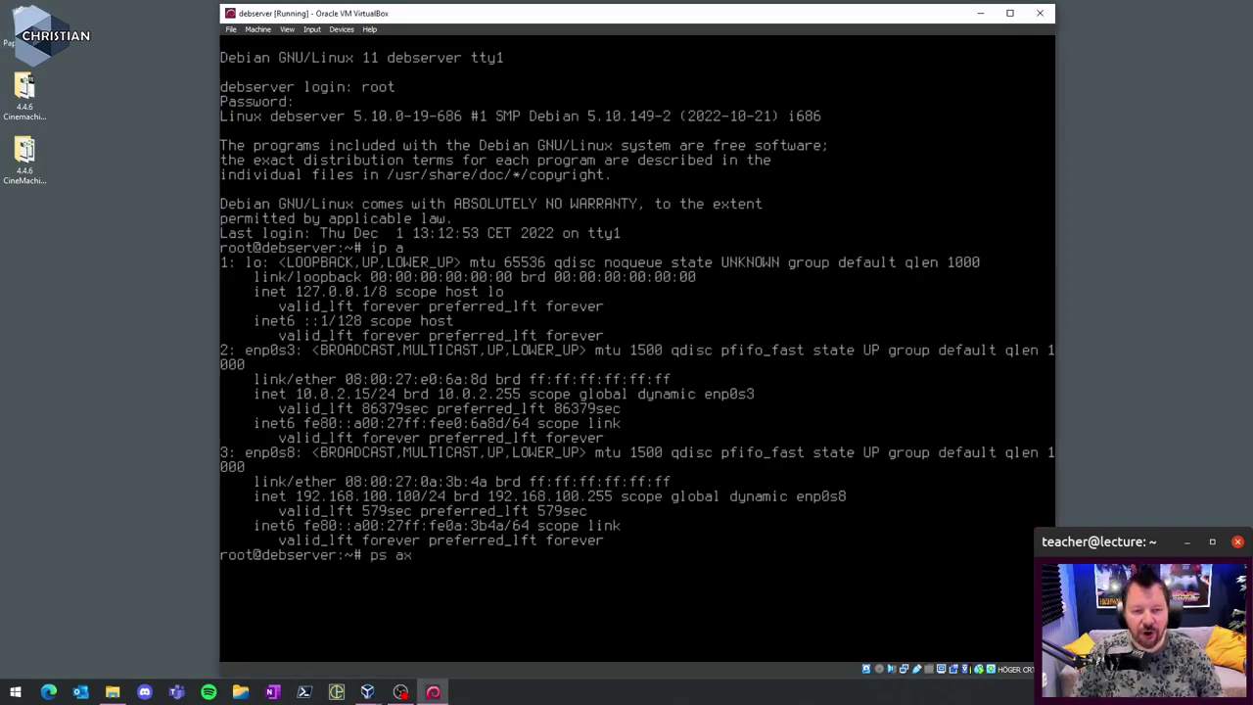
key(Return)
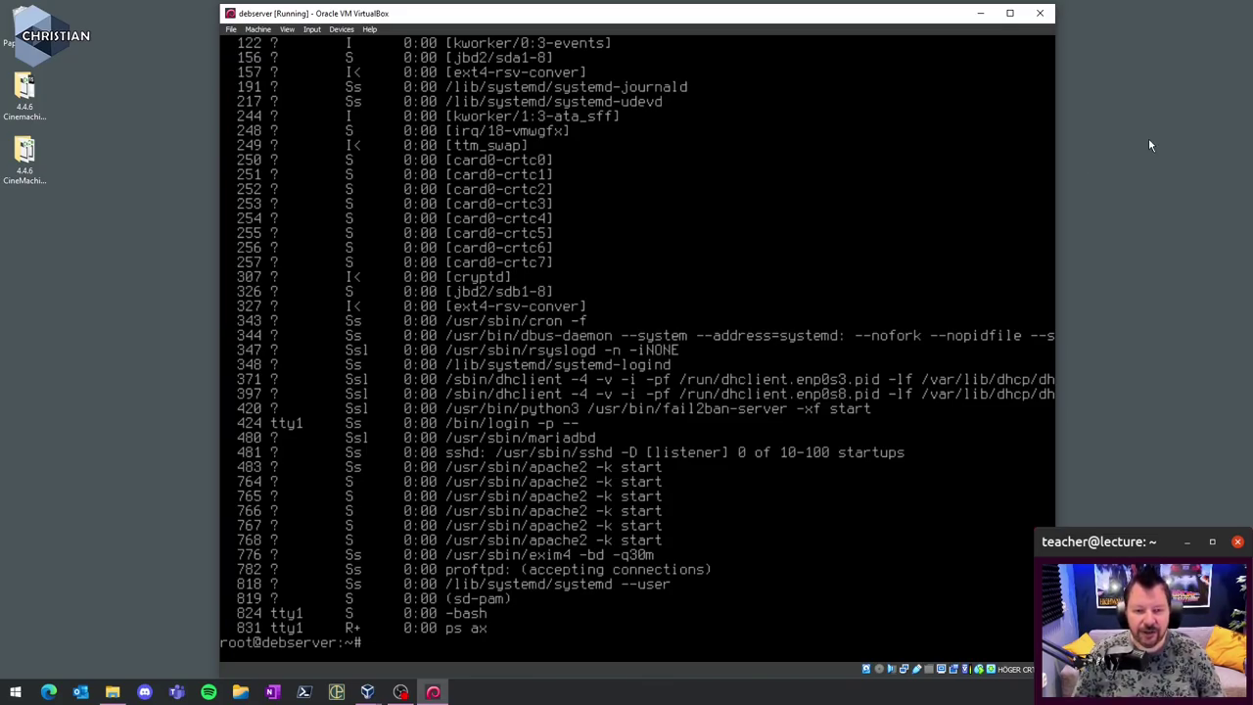
click(1124, 212)
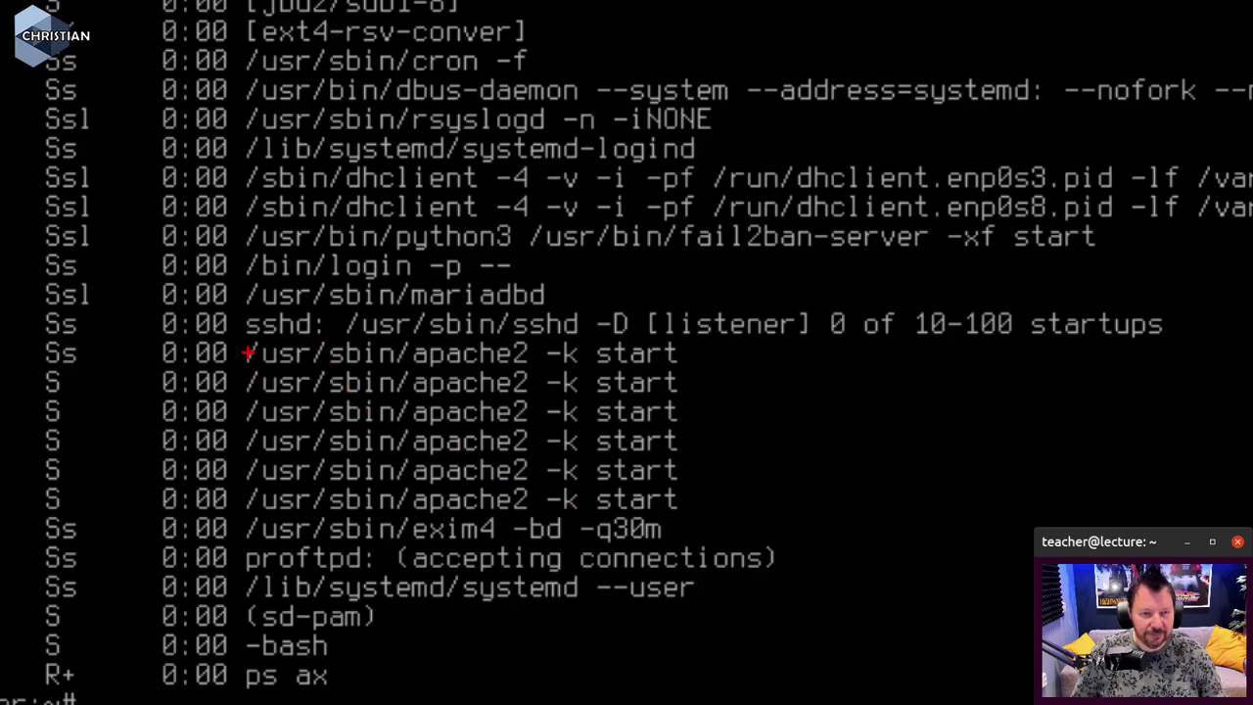
mouse_move(248, 339)
mouse_down()
mouse_move(513, 355)
mouse_move(724, 336)
mouse_up()
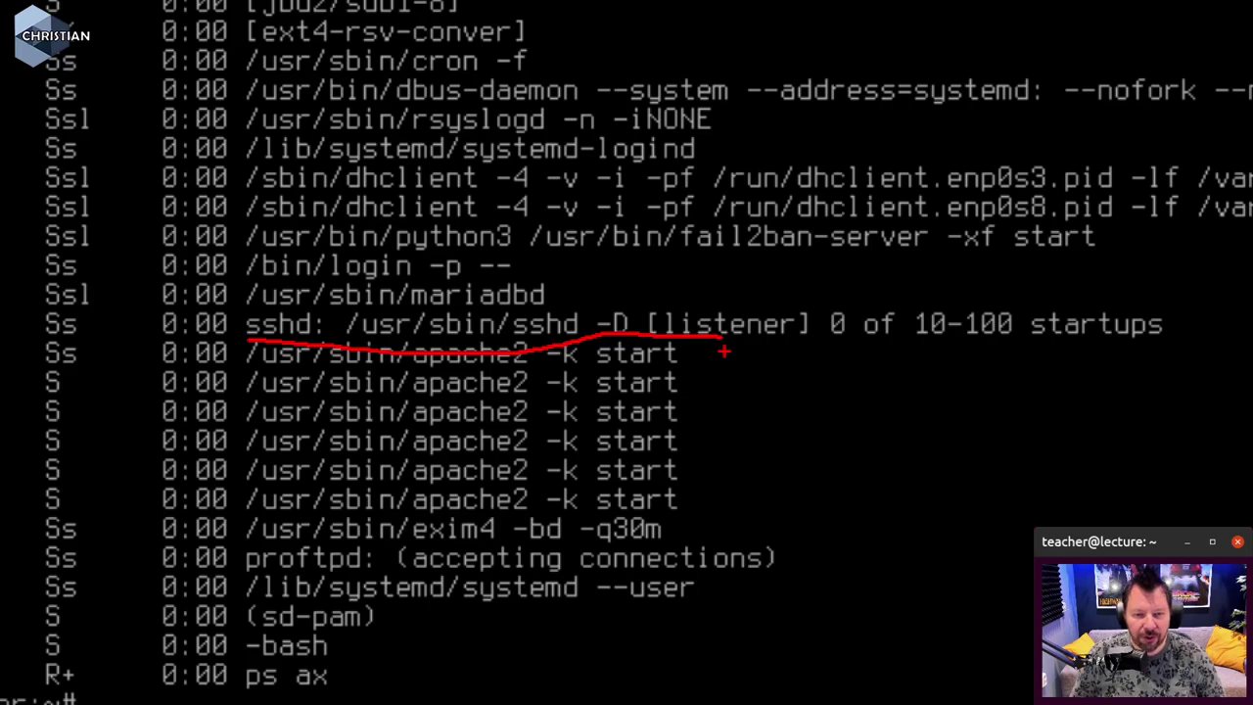
mouse_move(419, 413)
mouse_down()
mouse_move(520, 405)
mouse_move(458, 434)
mouse_move(509, 445)
mouse_up()
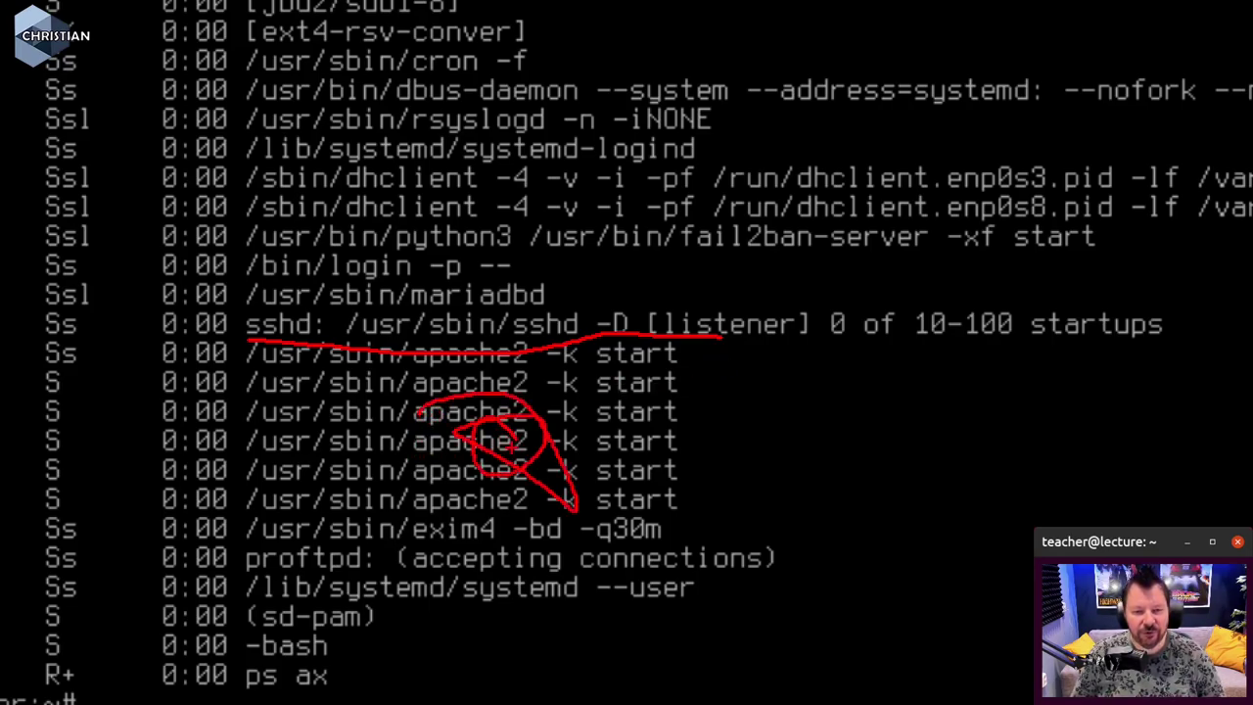
key(Escape)
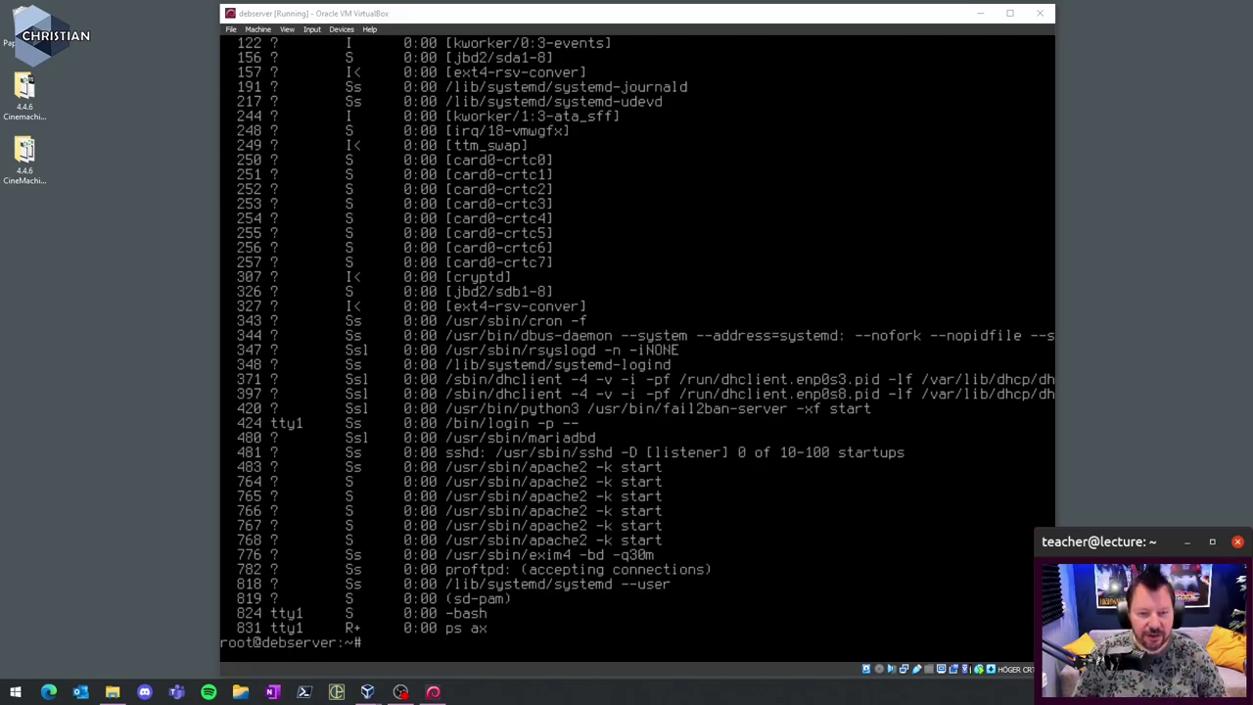
- Run 'apt install openssh-server' (already newest), then 'poweroff' to shut down debserver
click(978, 254)
text(apåt ins)
key(BackSpace)
key(BackSpace)
key(BackSpace)
key(BackSpace)
key(BackSpace)
key(BackSpace)
key(BackSpace)
key(BackSpace)
text(apt inst)
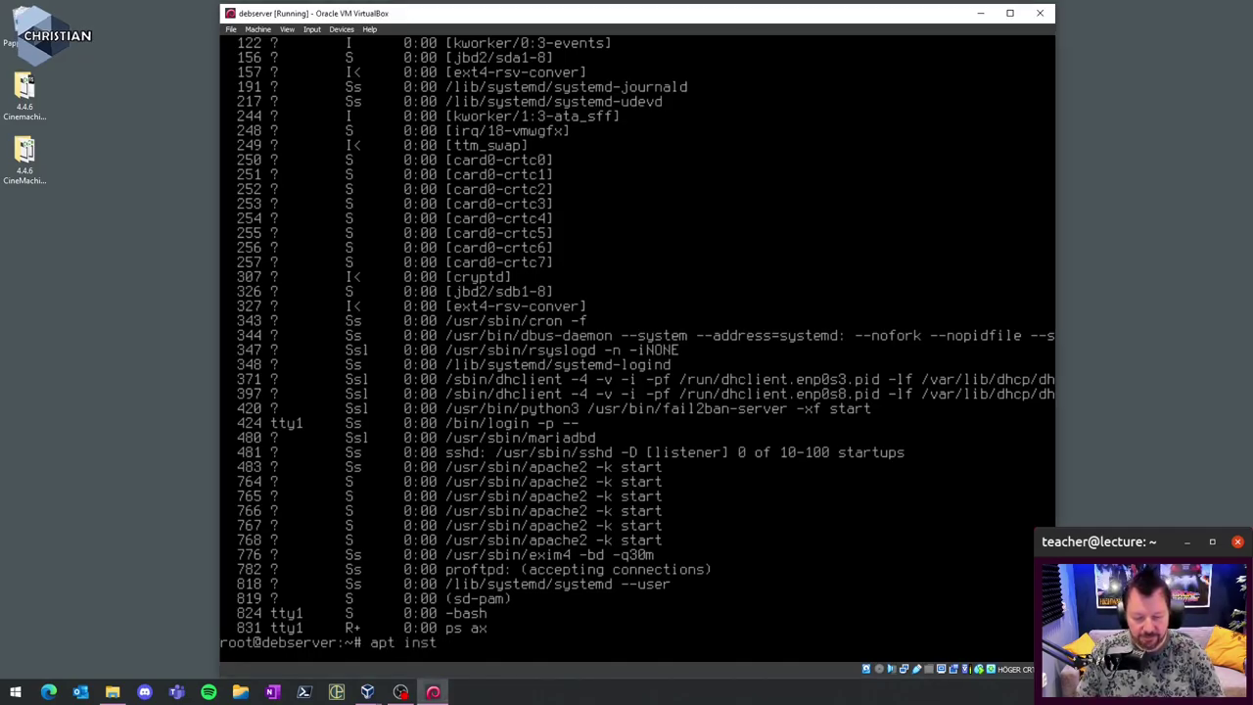
text(all openss)
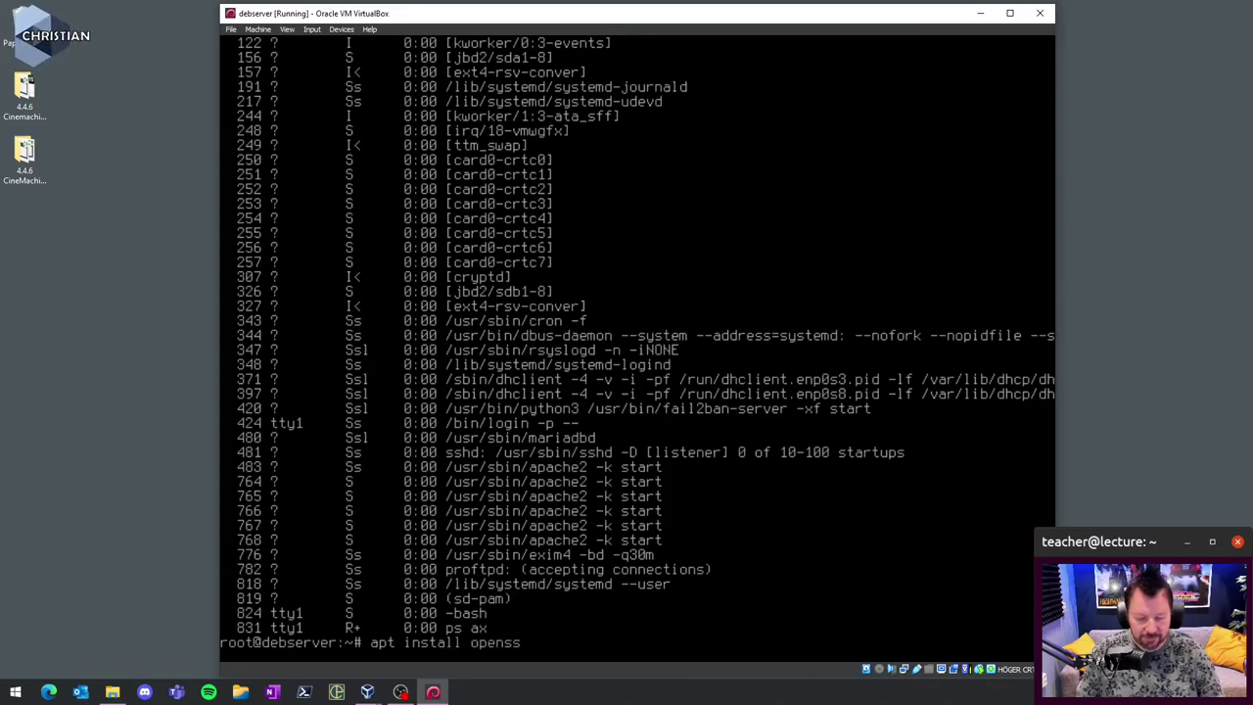
text(h-server)
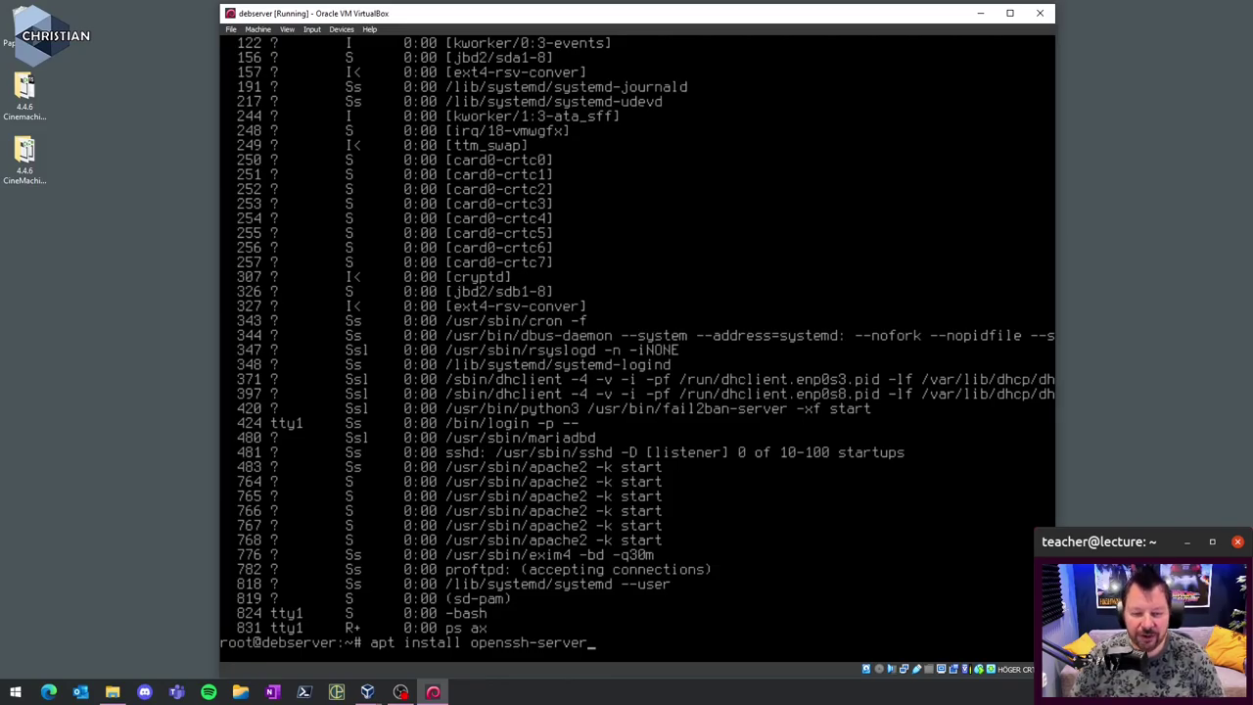
key(Return)
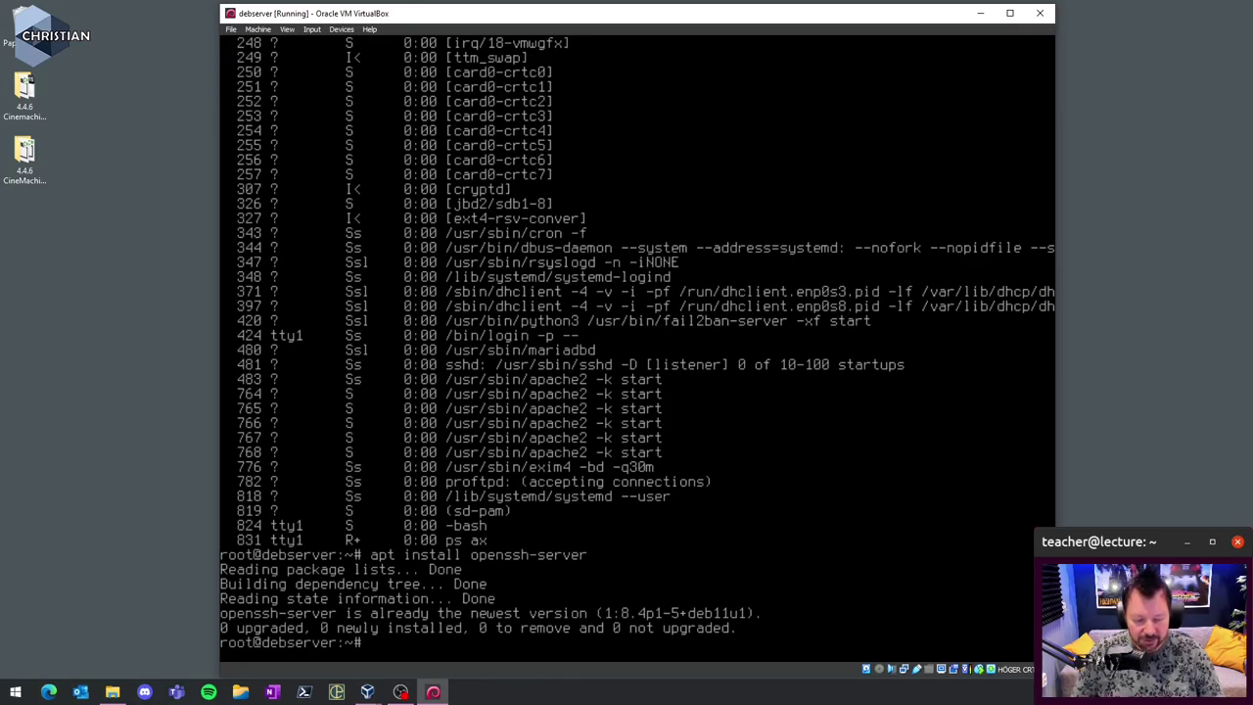
text(poweroff)
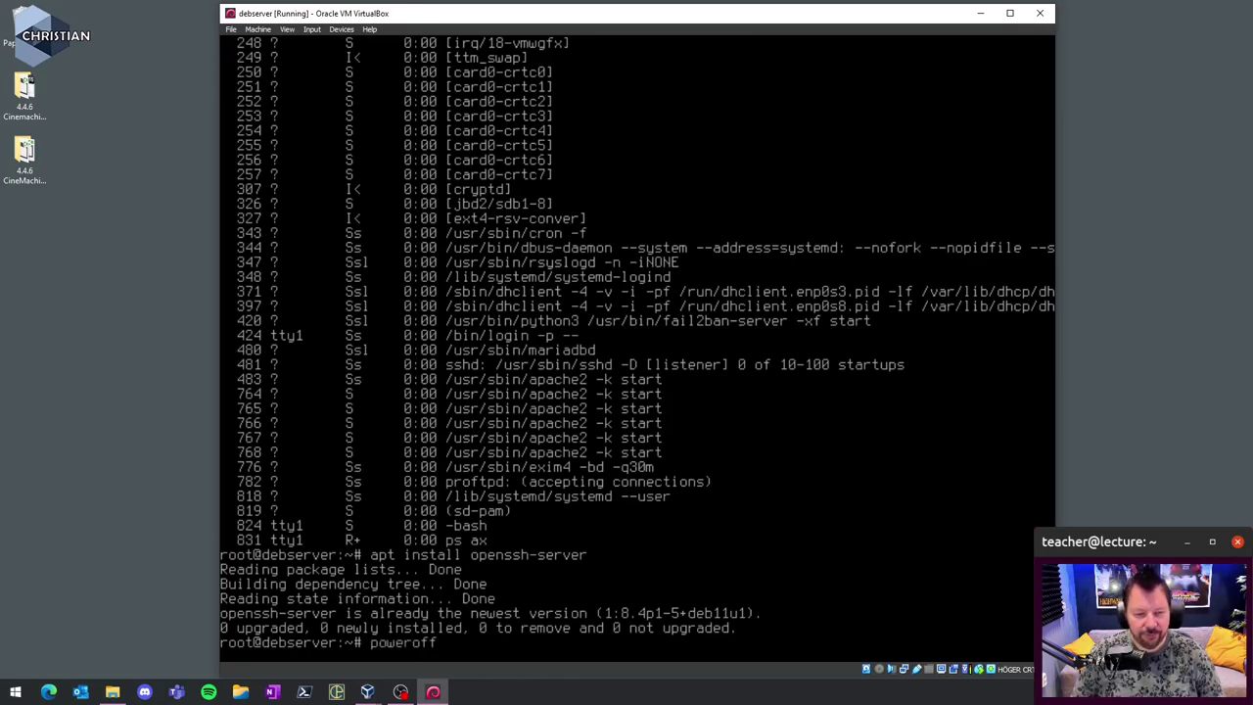
key(Return)
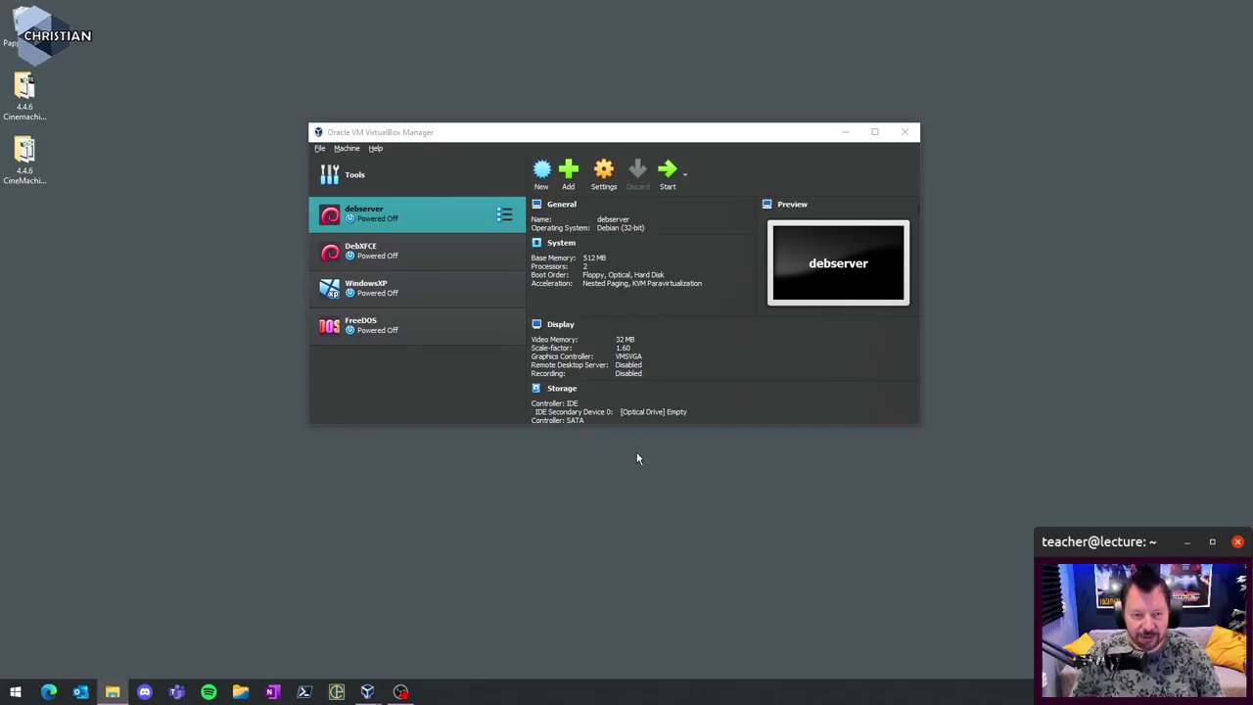
- Launch PowerShell 7 as administrator from a Start menu search for 'power'
key(super)
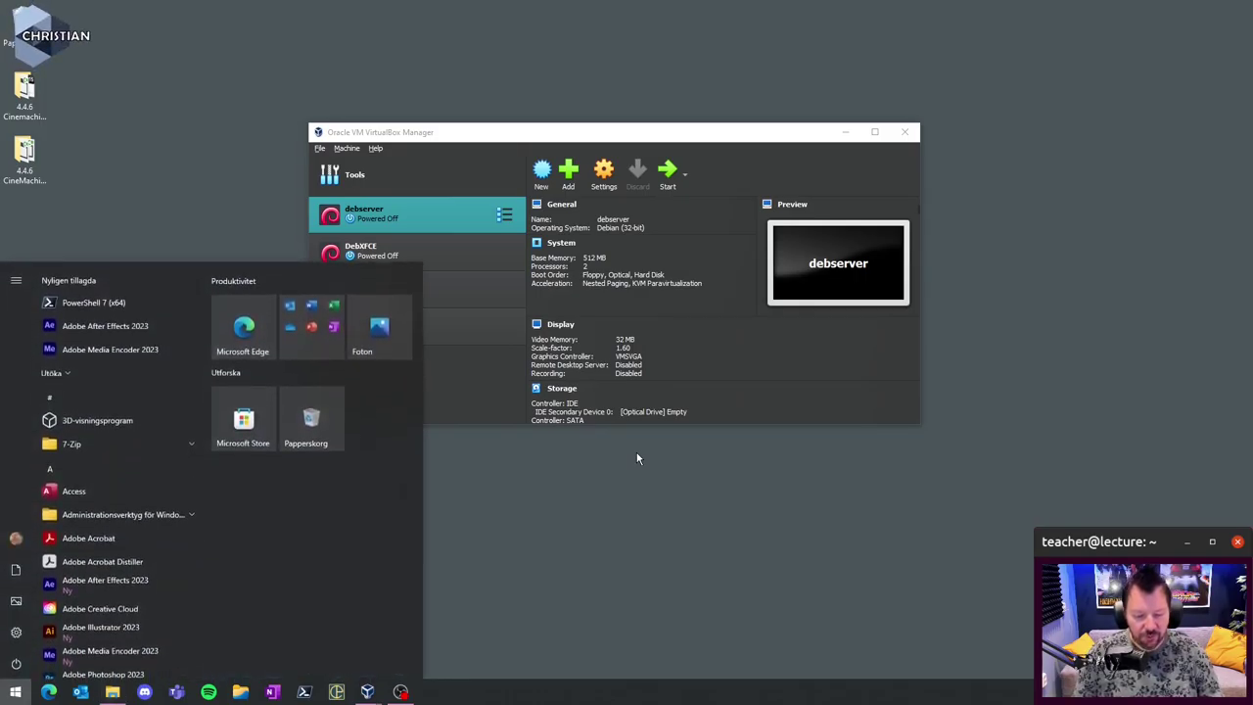
text(power)
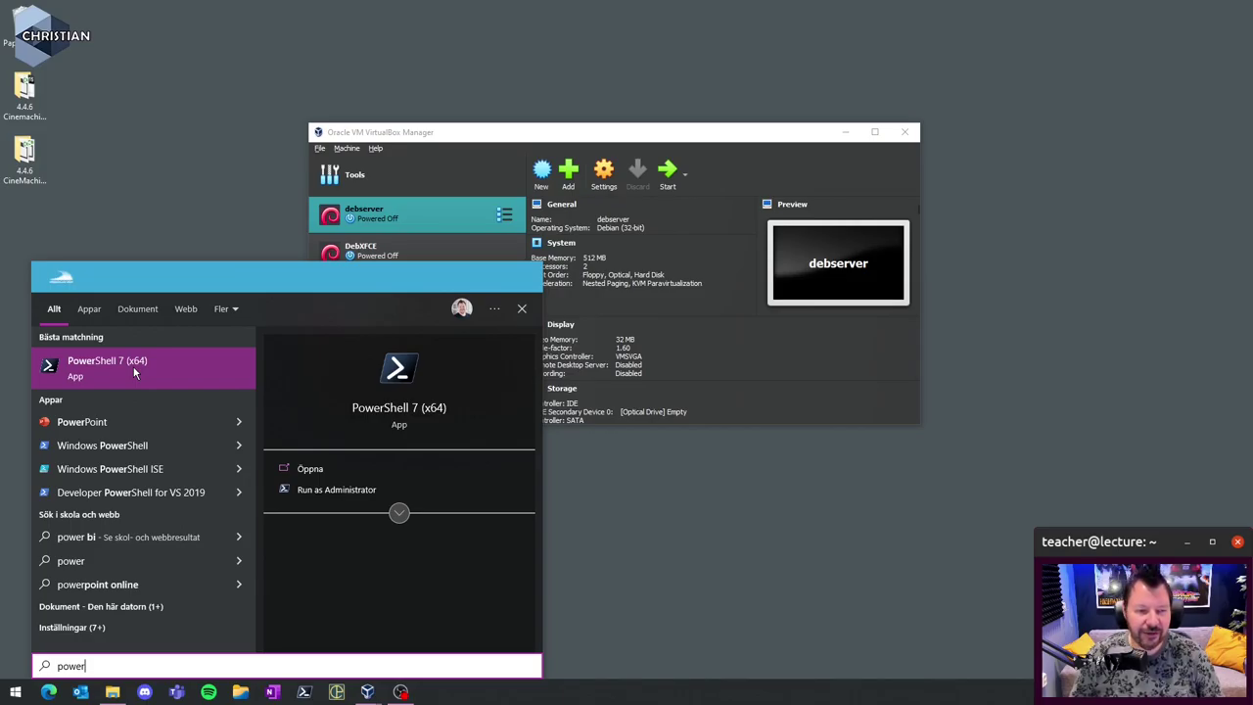
right_click(140, 449)
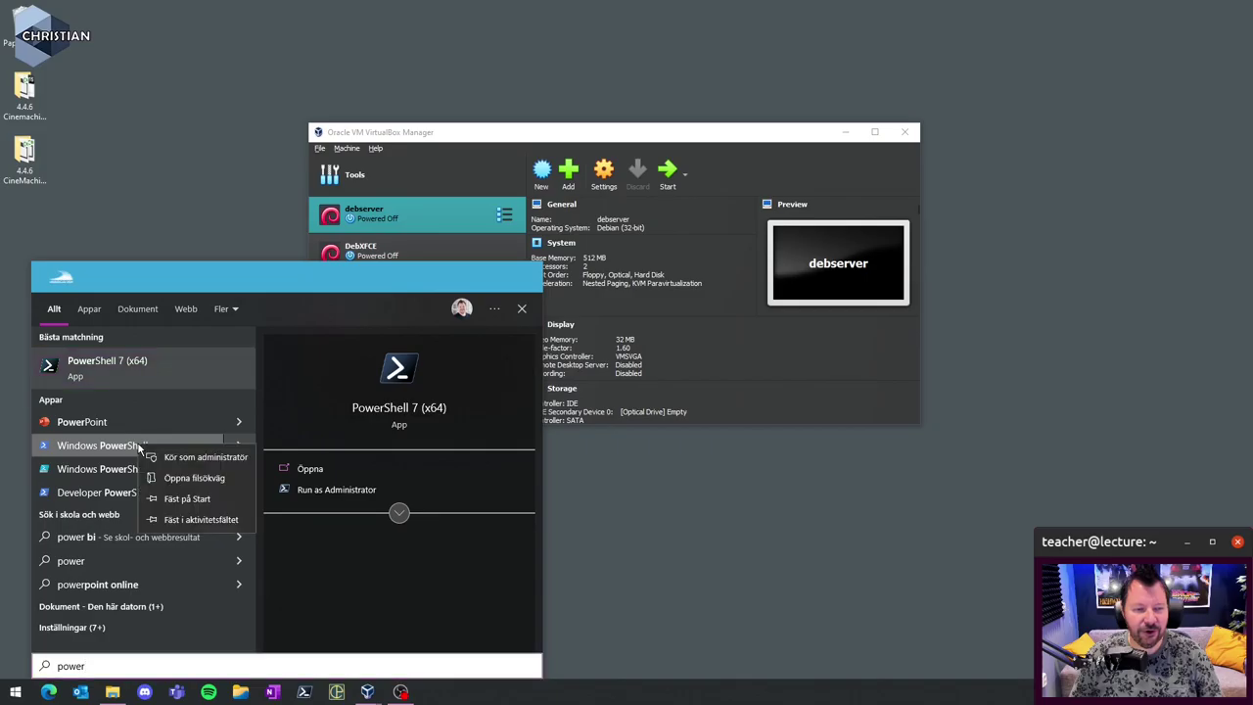
right_click(144, 379)
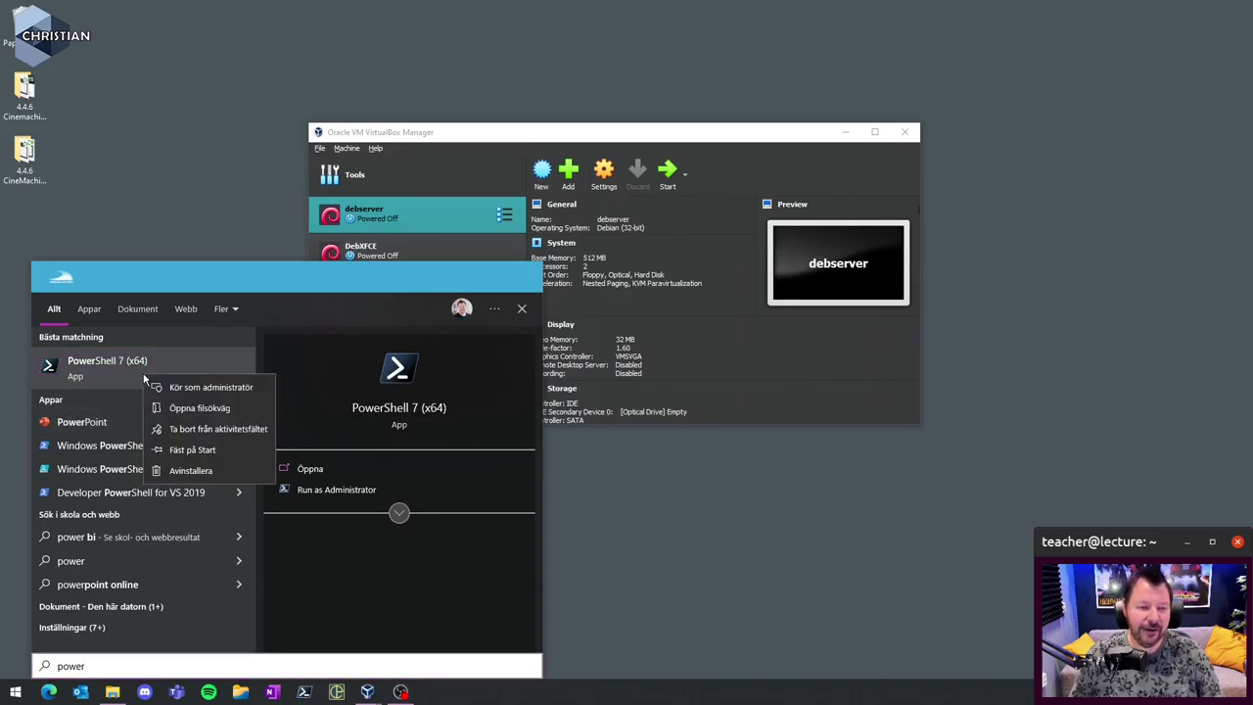
click(211, 387)
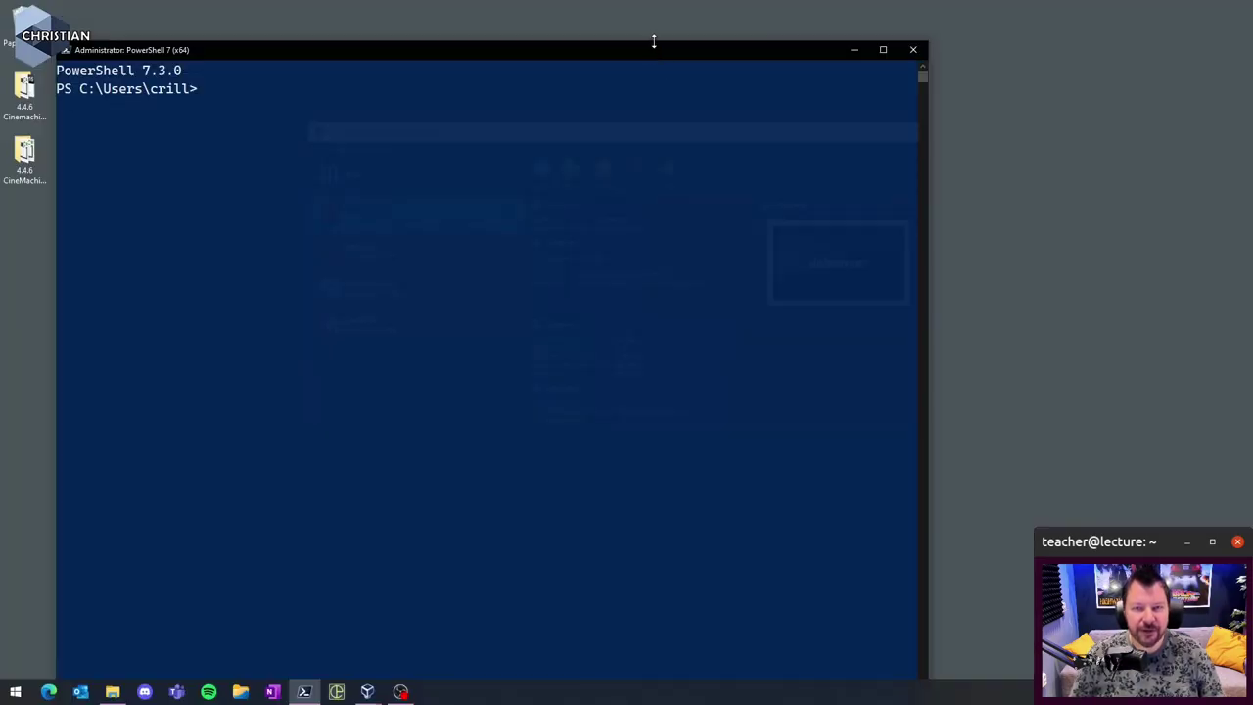
drag(652, 40, 764, 64)
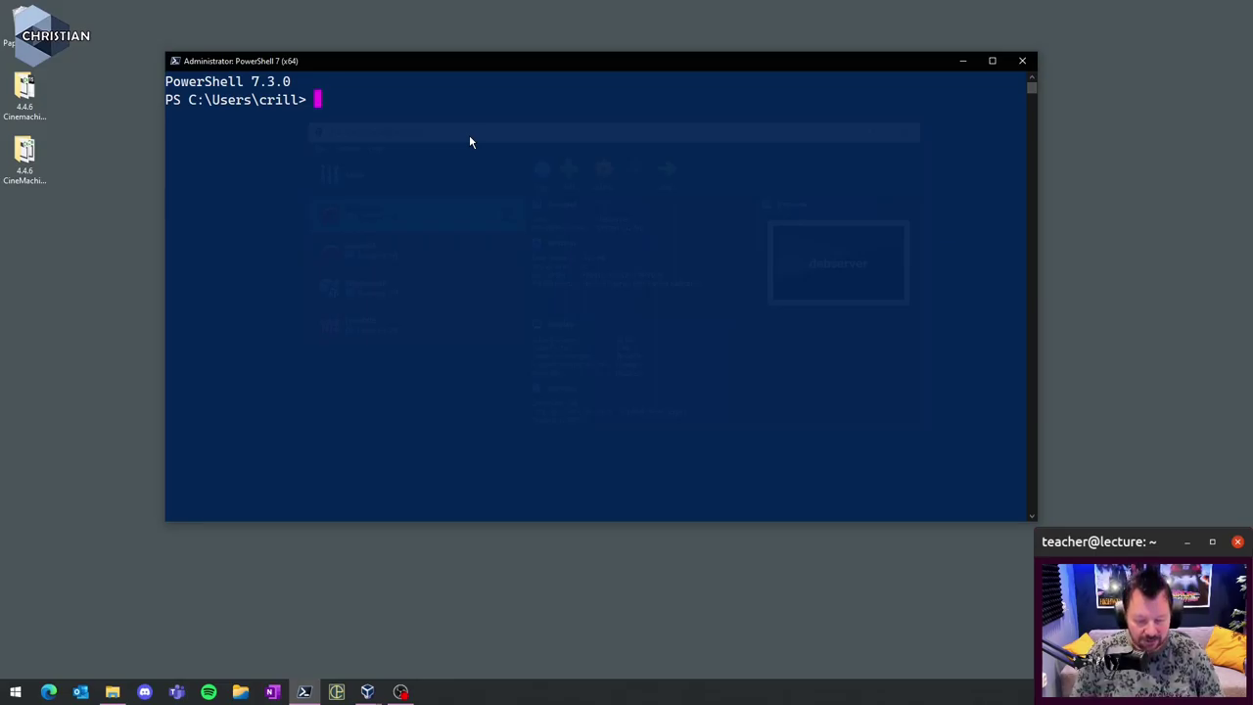
- Change the PowerShell folder to C:\Windows\System32\drivers\etc using Tab completion
text(sudo)
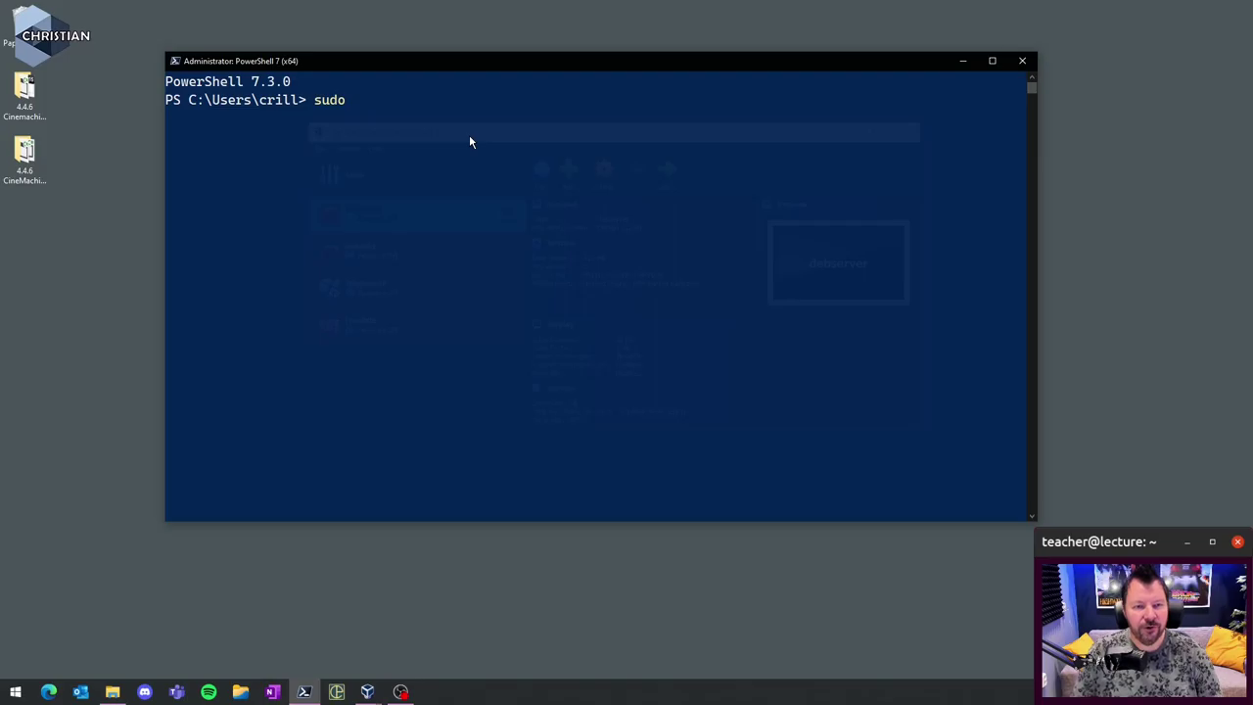
text( nan)
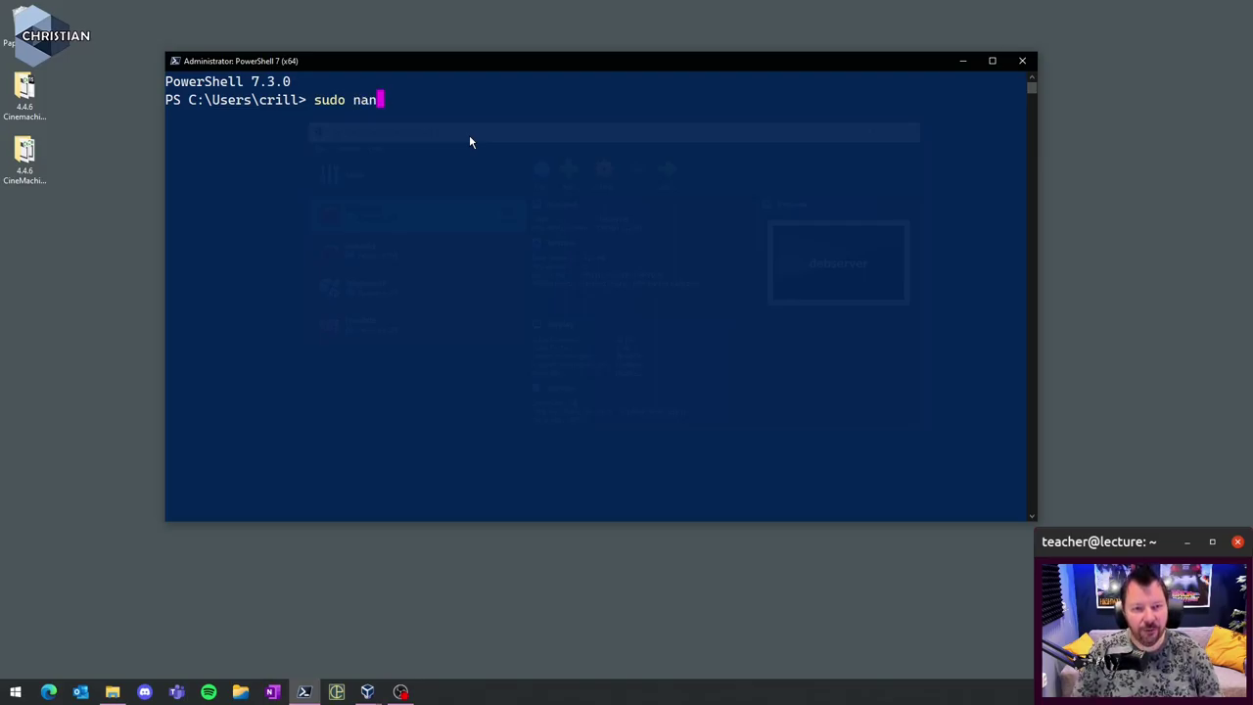
text(o /ety)
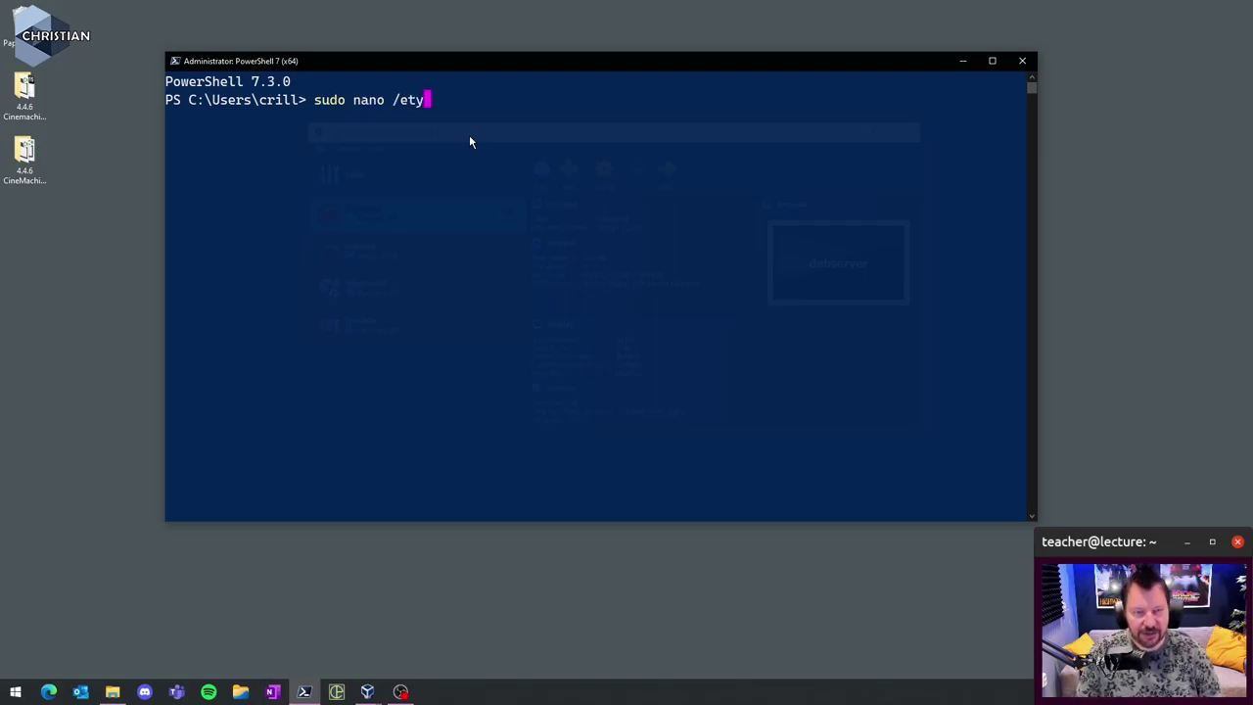
key(BackSpace)
text(c)
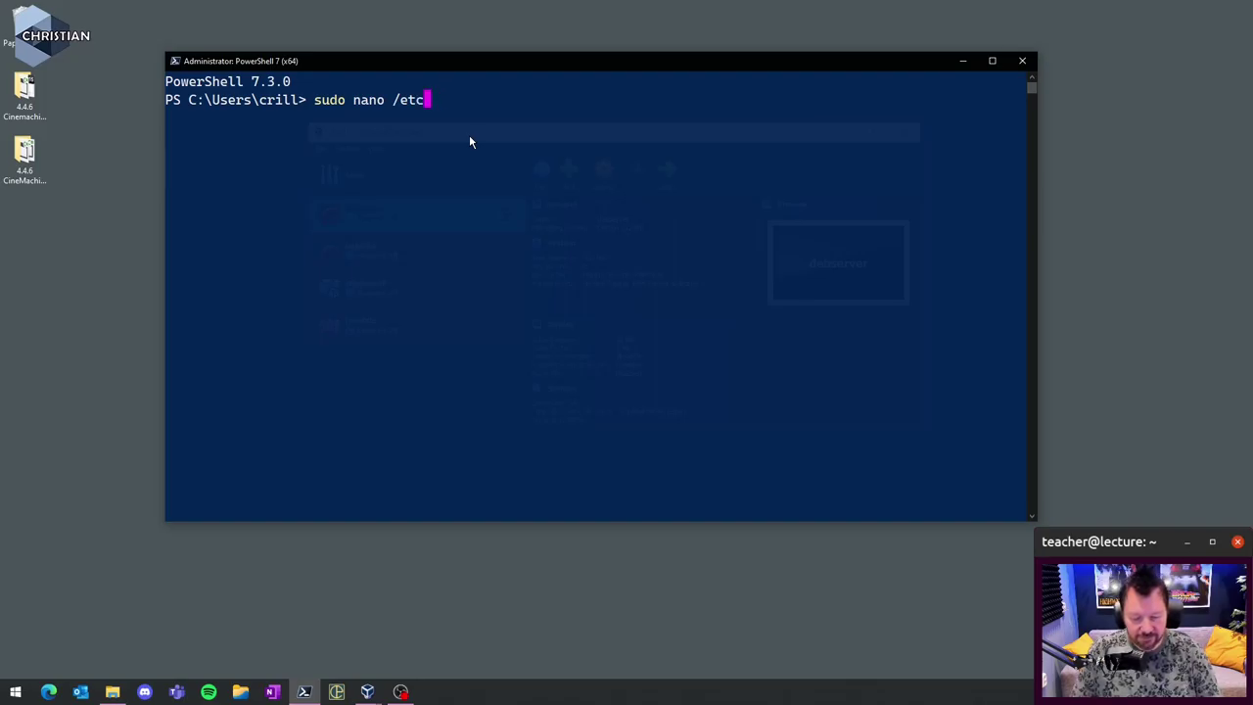
text(/hosts)
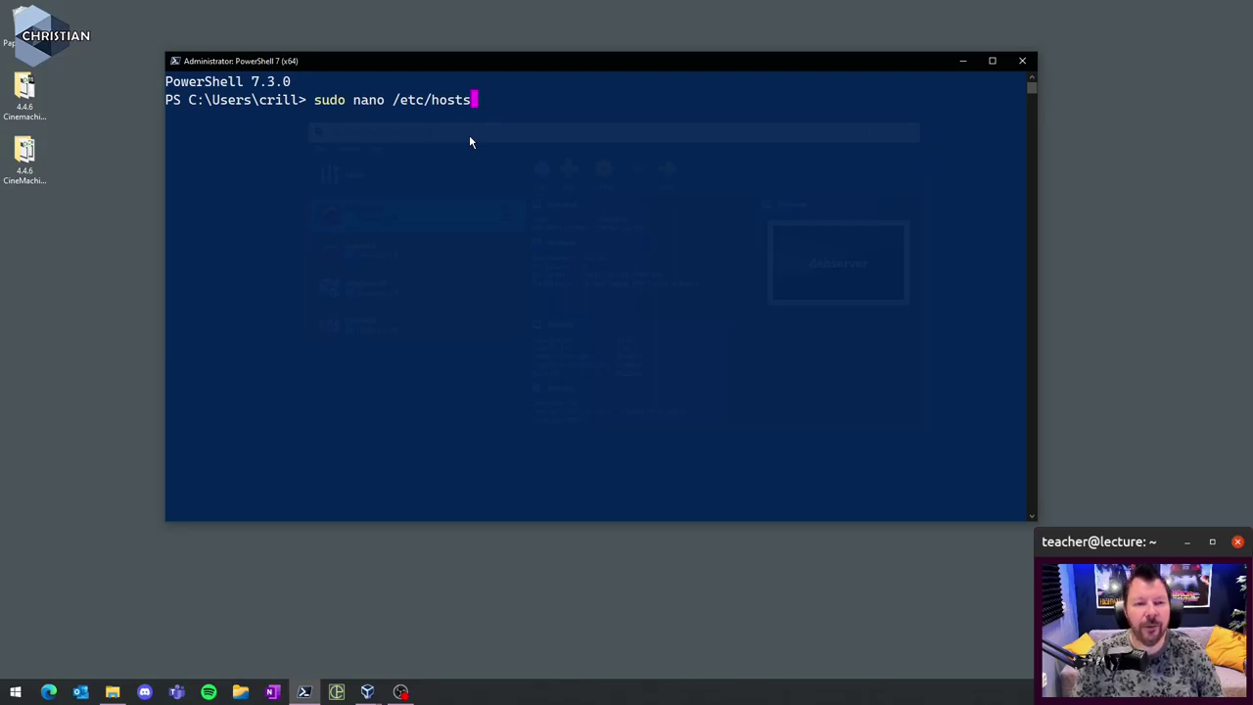
key(BackSpace)
key(BackSpace)
key(BackSpace)
key(BackSpace)
key(BackSpace)
key(BackSpace)
key(BackSpace)
key(BackSpace)
key(BackSpace)
key(BackSpace)
key(BackSpace)
key(BackSpace)
key(BackSpace)
key(BackSpace)
key(BackSpace)
key(BackSpace)
key(BackSpace)
key(BackSpace)
key(BackSpace)
key(BackSpace)
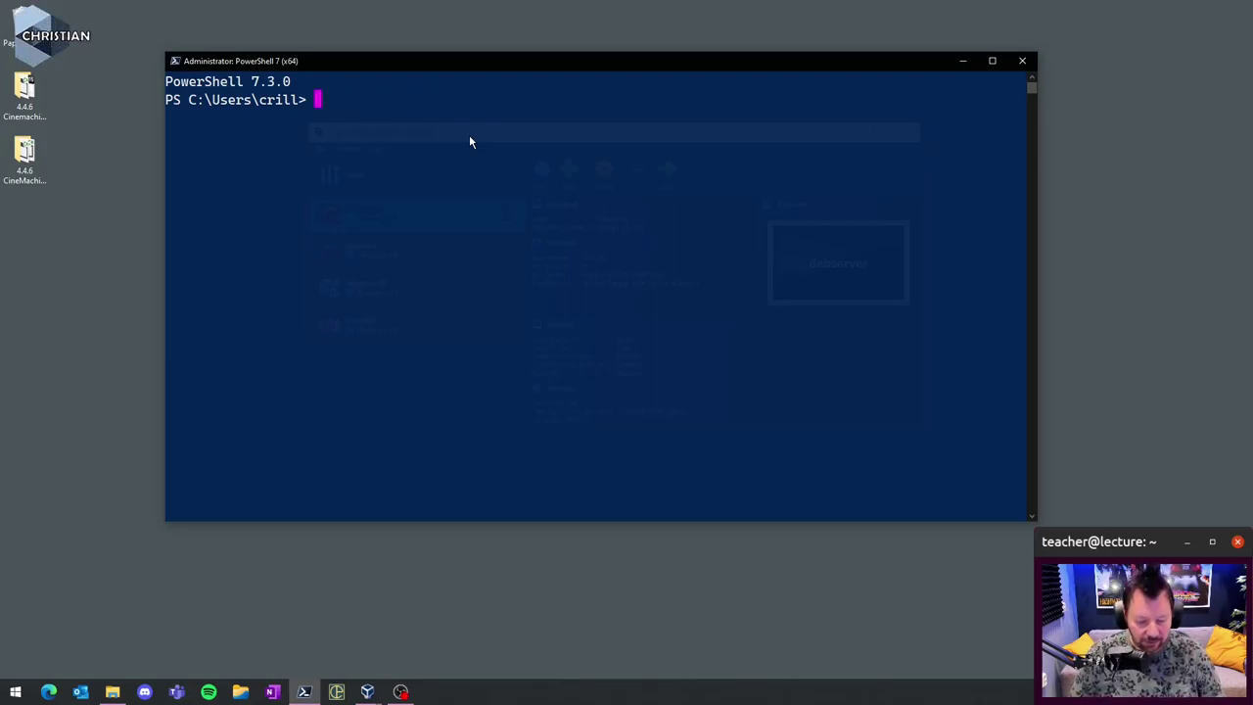
text(cd \w)
key(Tab)
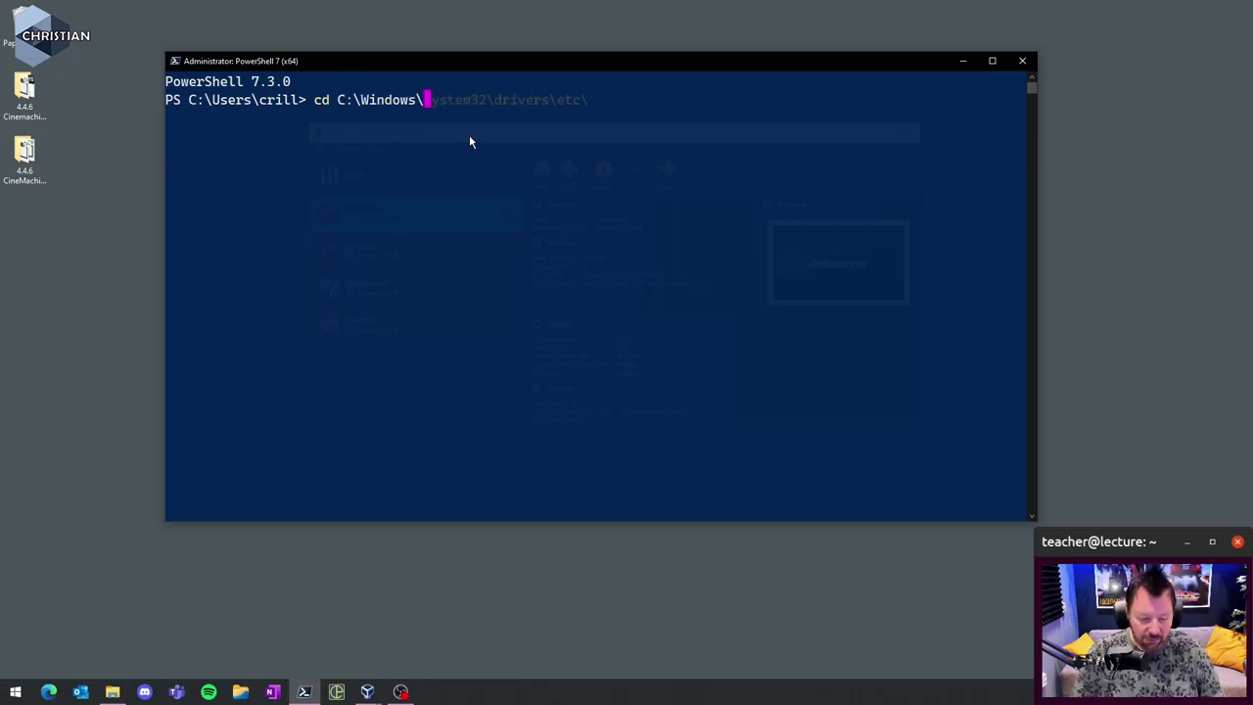
text(s\Sy)
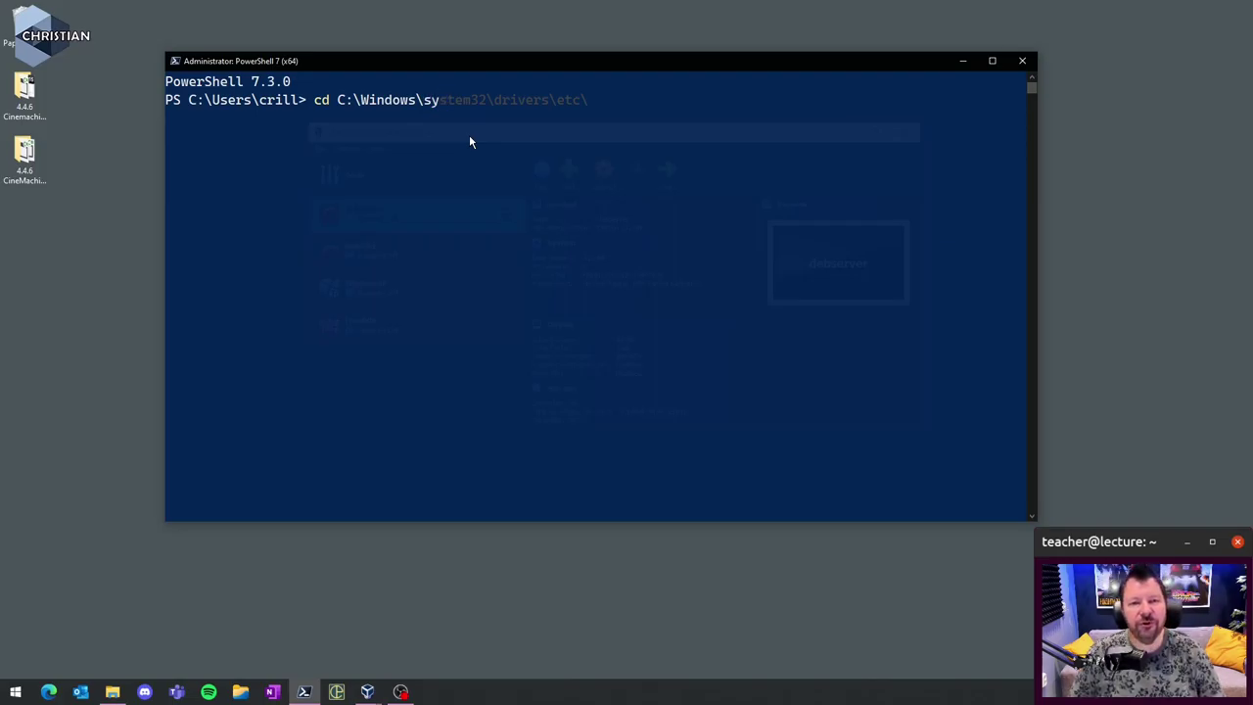
key(Tab)
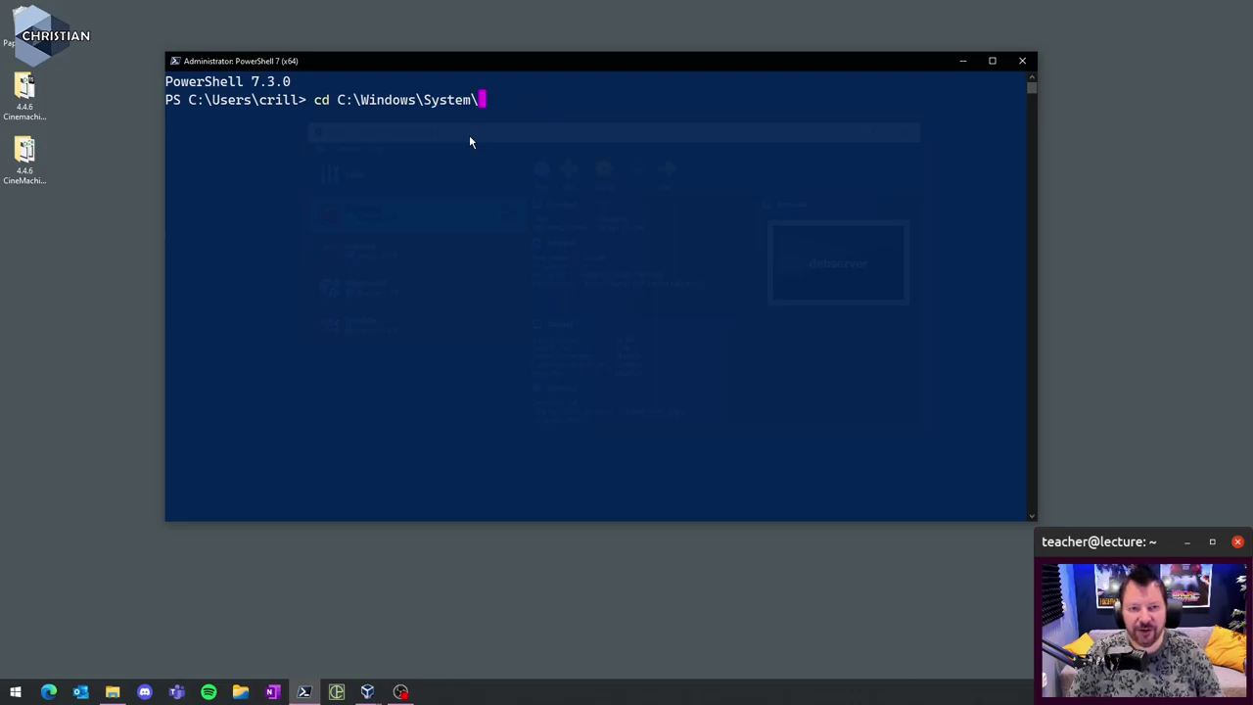
key(Tab)
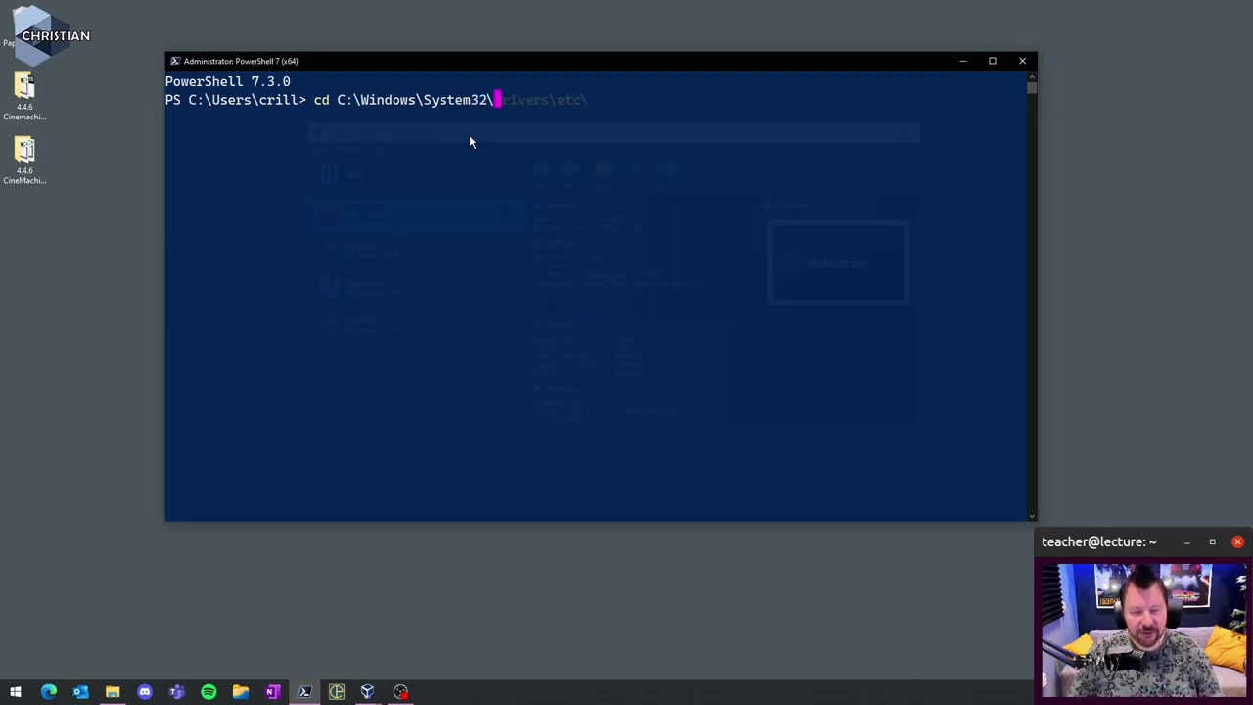
text(dr)
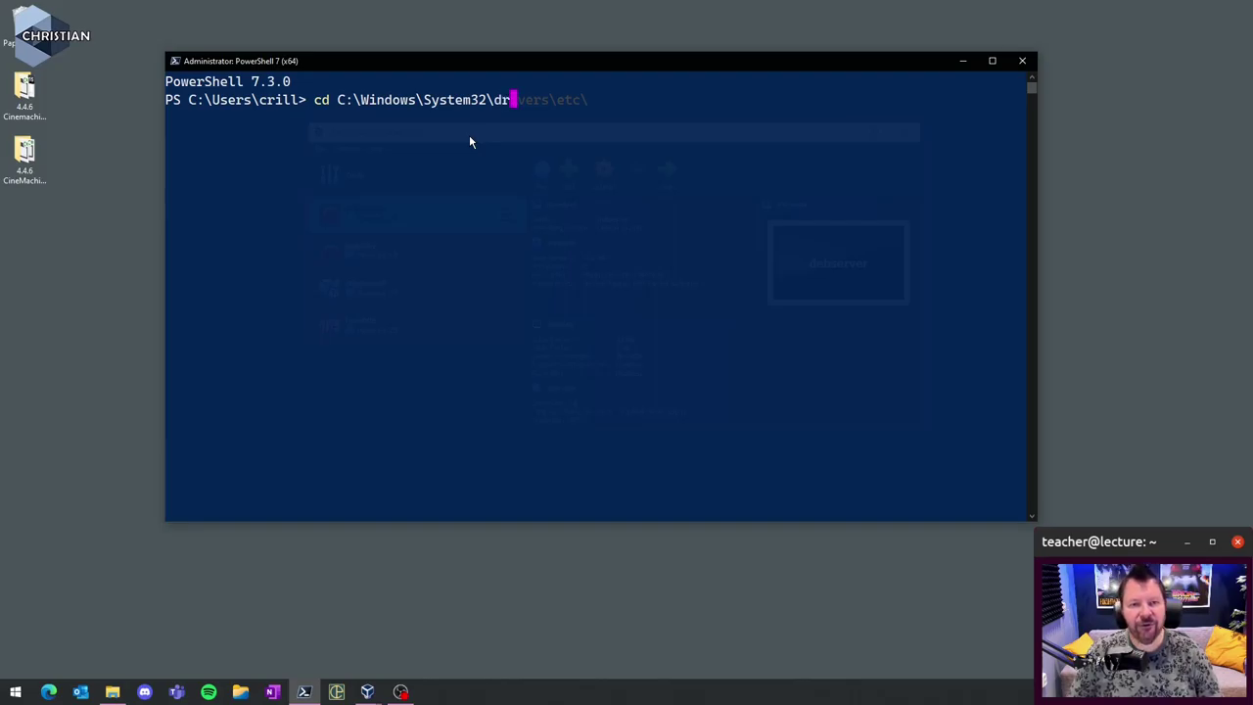
key(Tab)
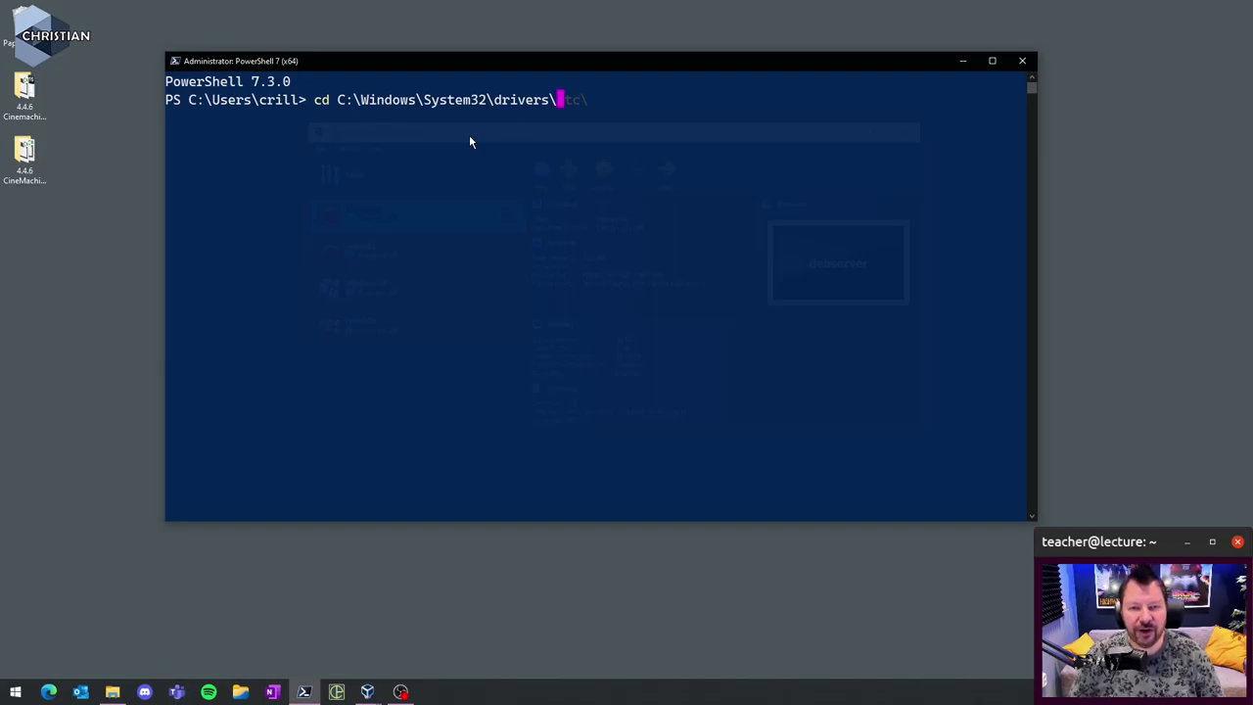
text(e)
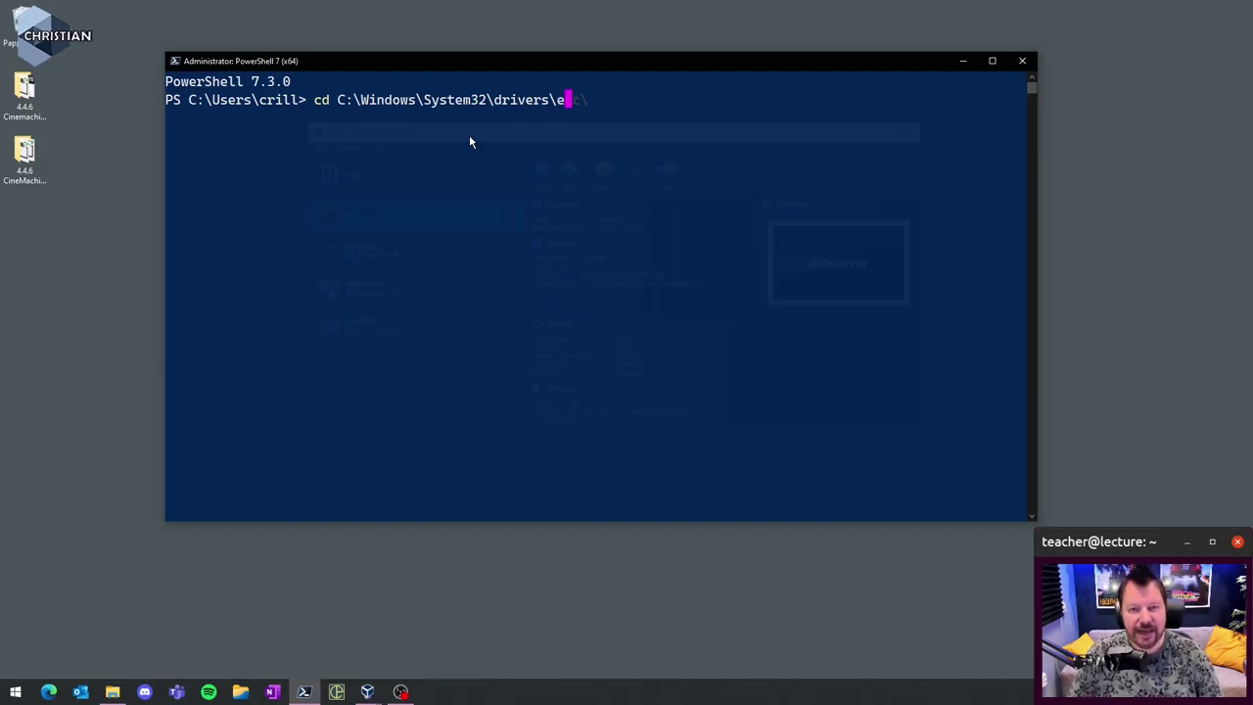
key(Tab)
key(Tab)
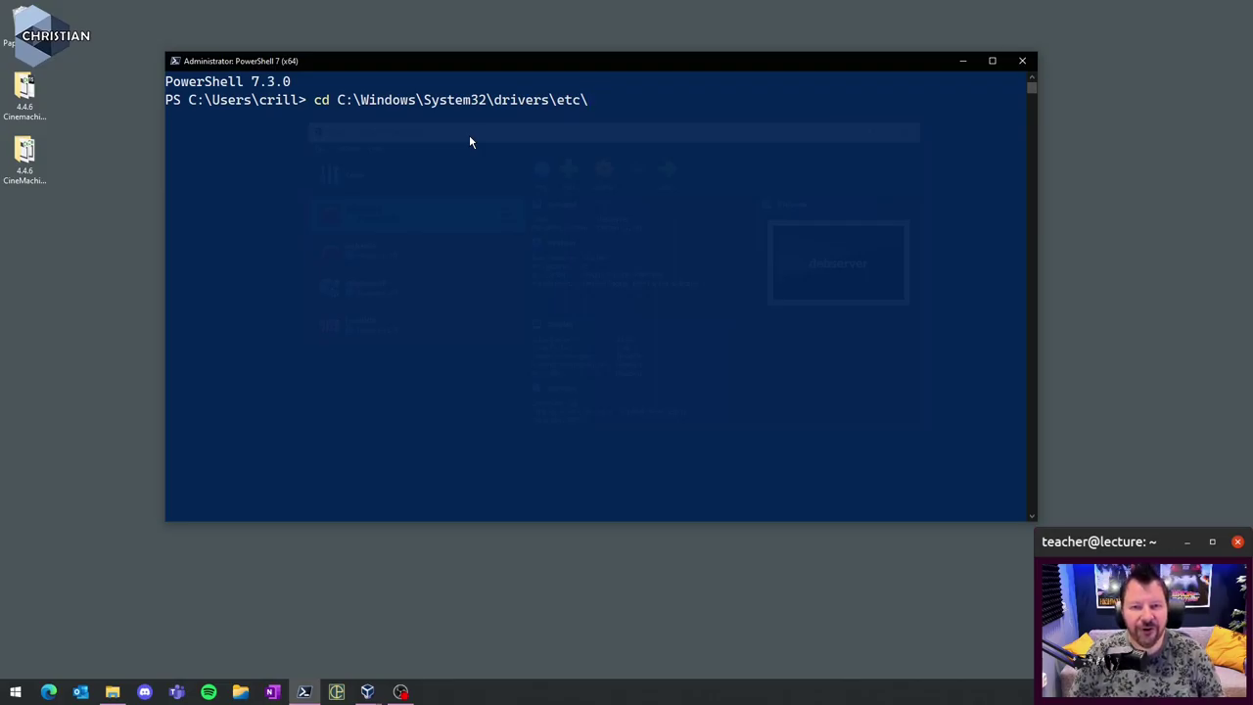
key(Return)
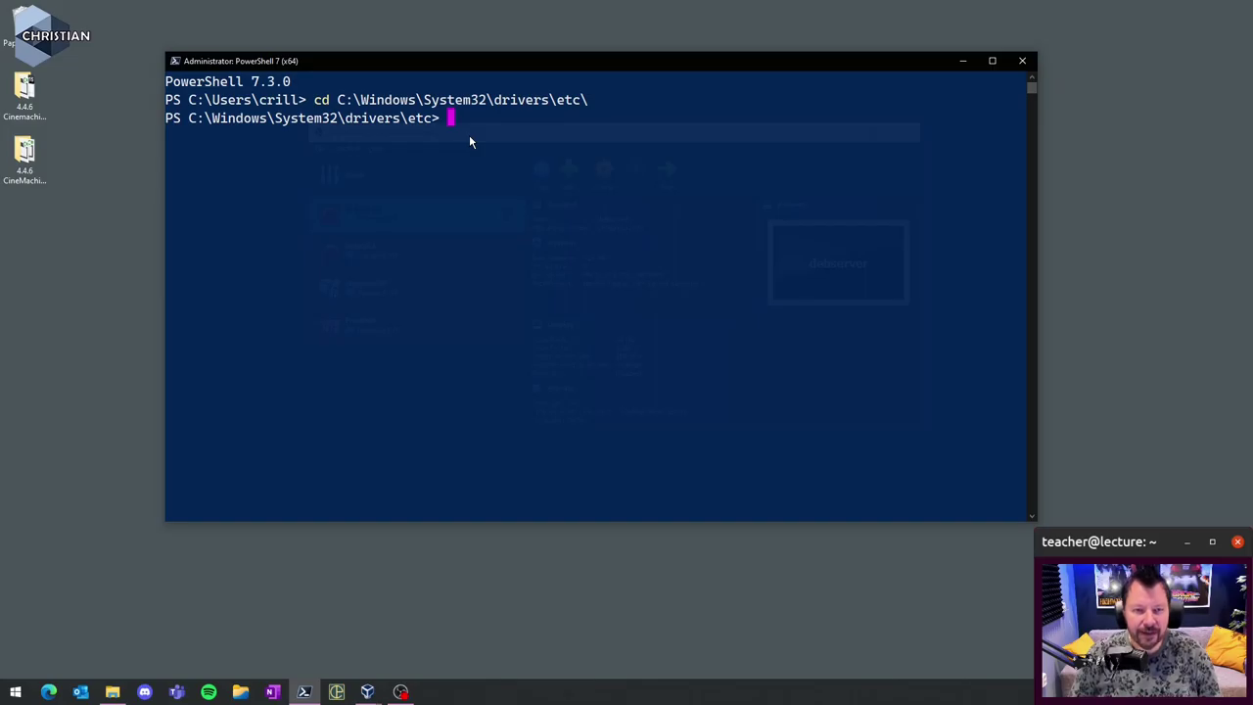
- List the etc folder with dir and open hosts in Notepad via 'notepad.exe .\hosts'
key(Return)
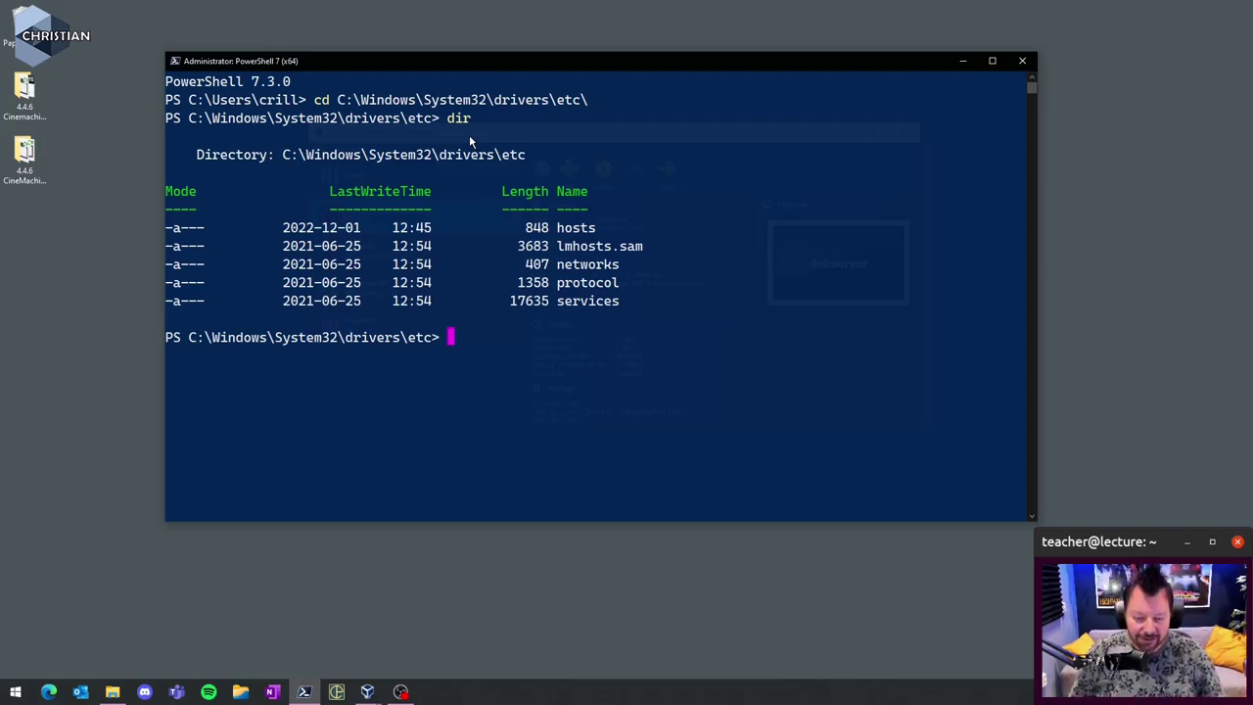
text(notepad.exe)
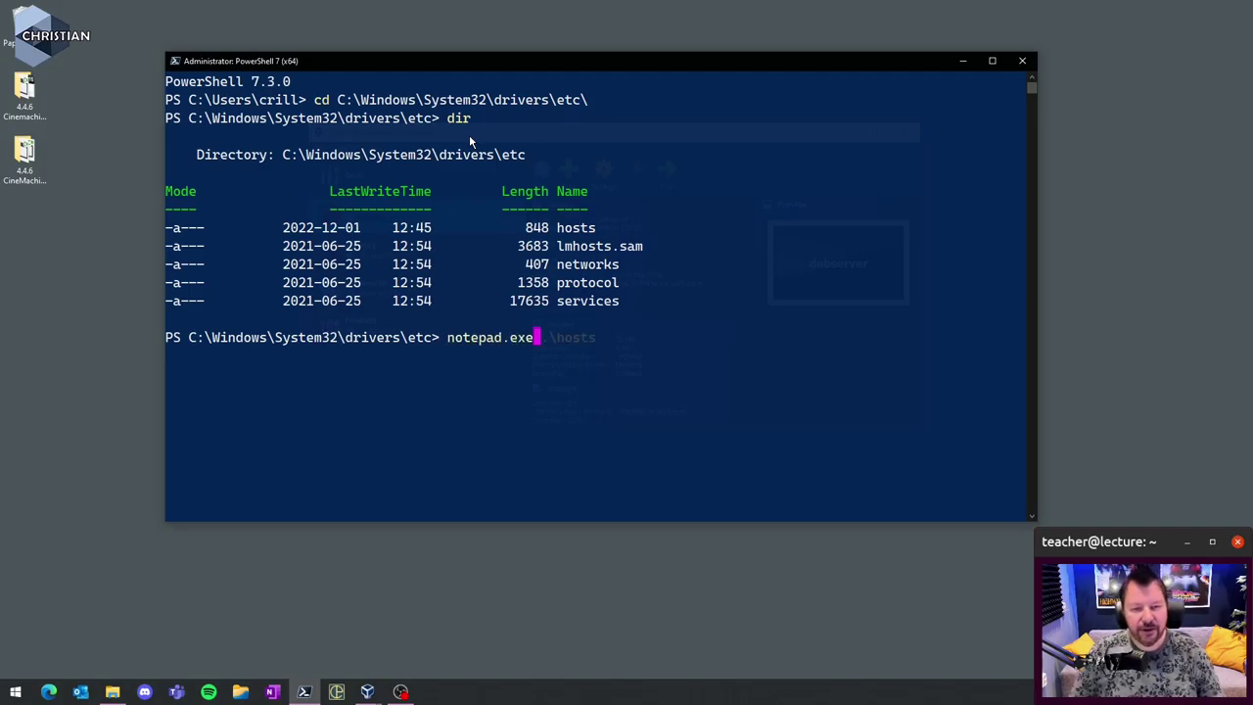
text( .\)
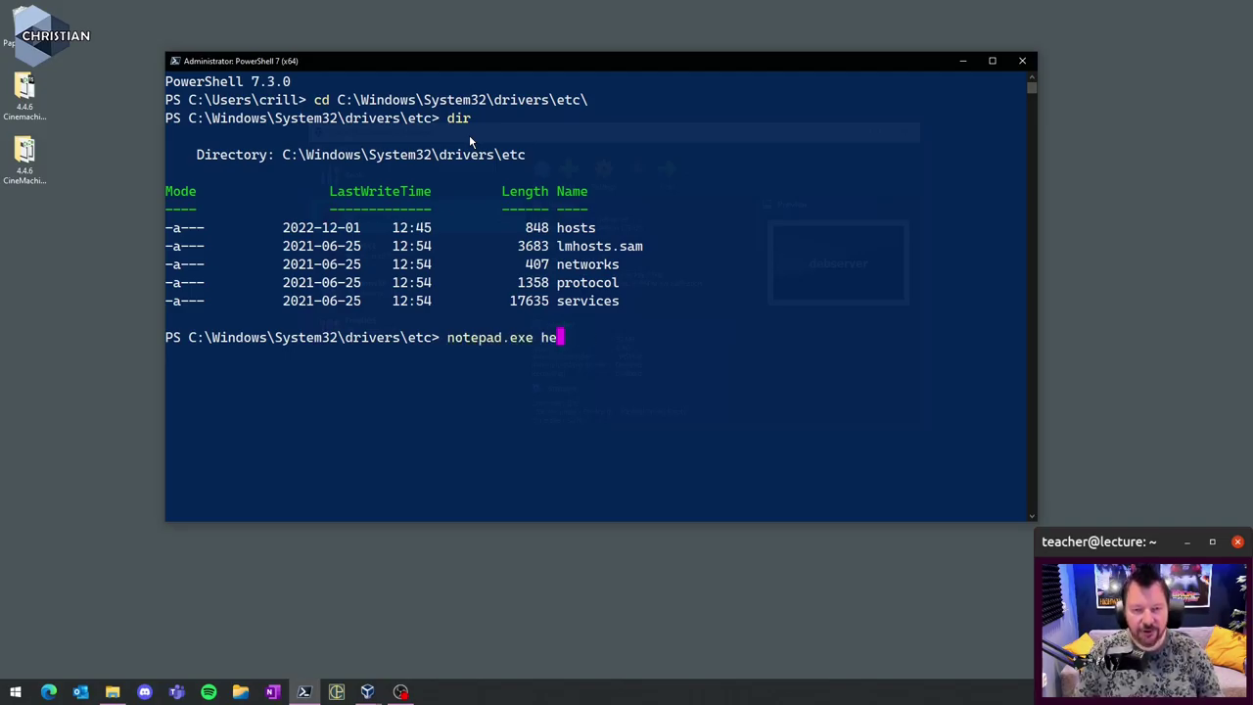
key(Tab)
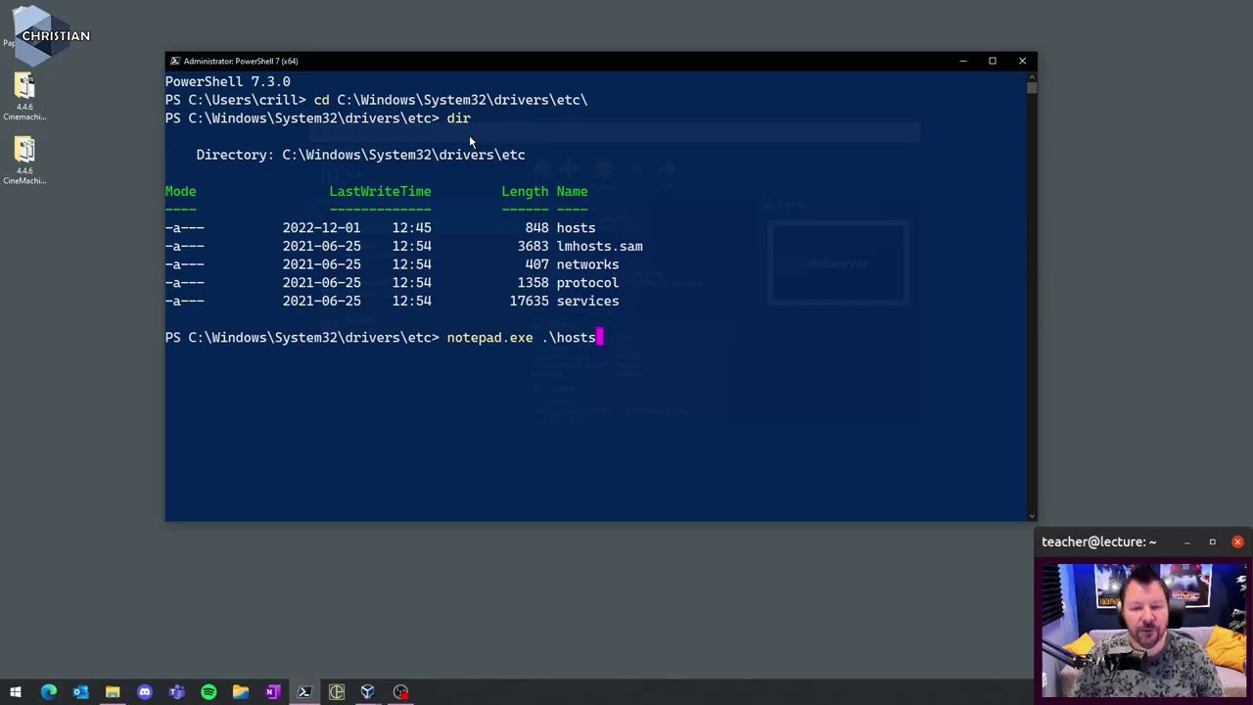
key(Return)
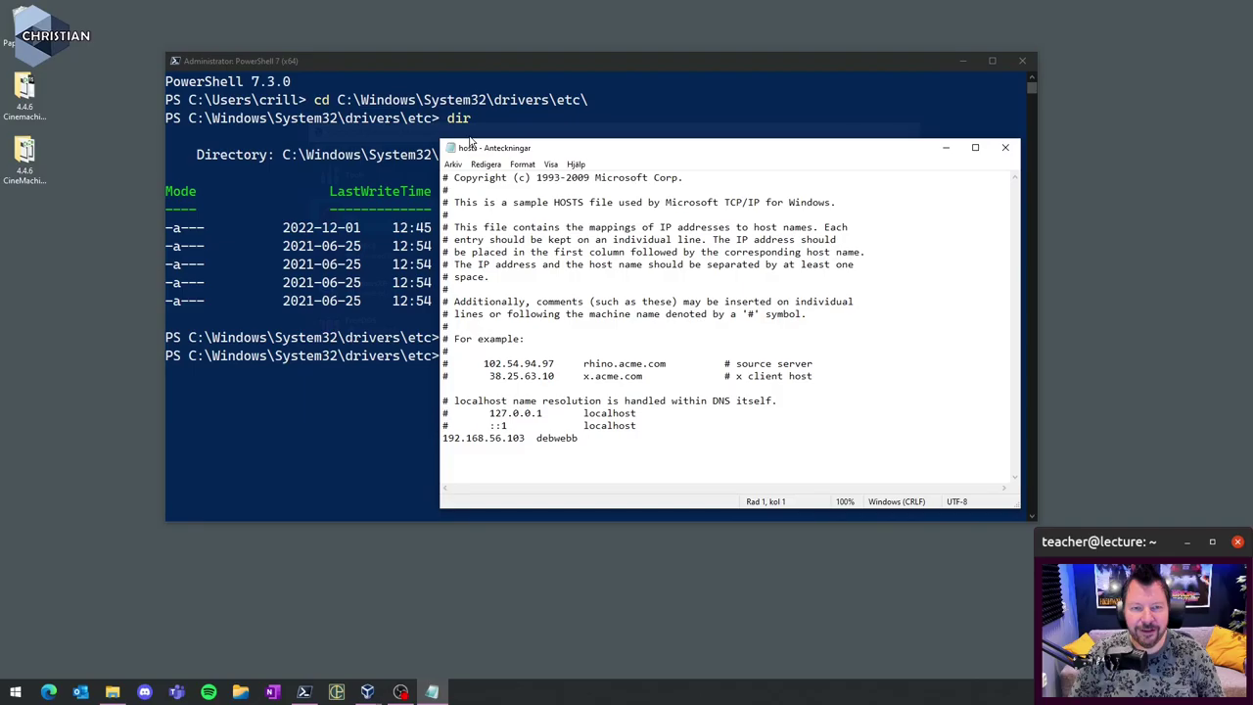
- Add the line '192.168.100.100 debserver' to hosts, save it, and close Notepad
key(Down)
key(Down)
key(Down)
key(Down)
key(Down)
key(Down)
key(Down)
key(Down)
key(Down)
key(Down)
key(Down)
key(Down)
key(Down)
key(Down)
key(Down)
key(Down)
key(Down)
key(Down)
key(Down)
key(Down)
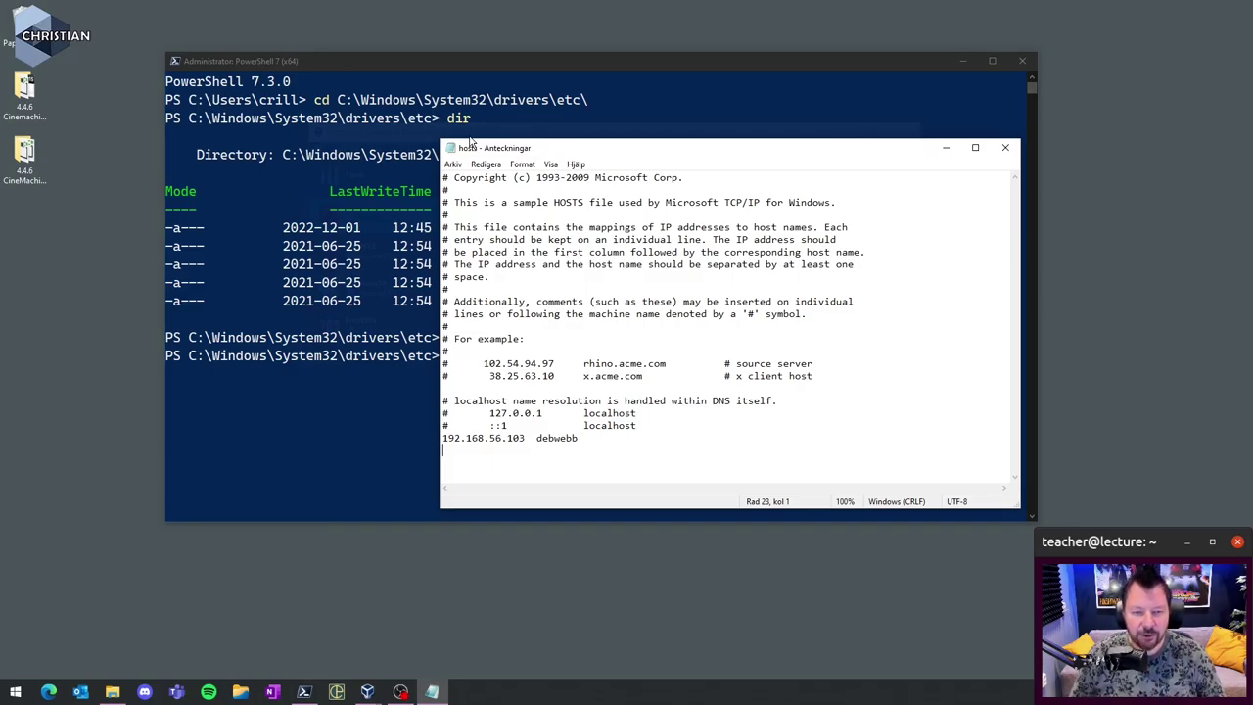
text(192.168.100.)
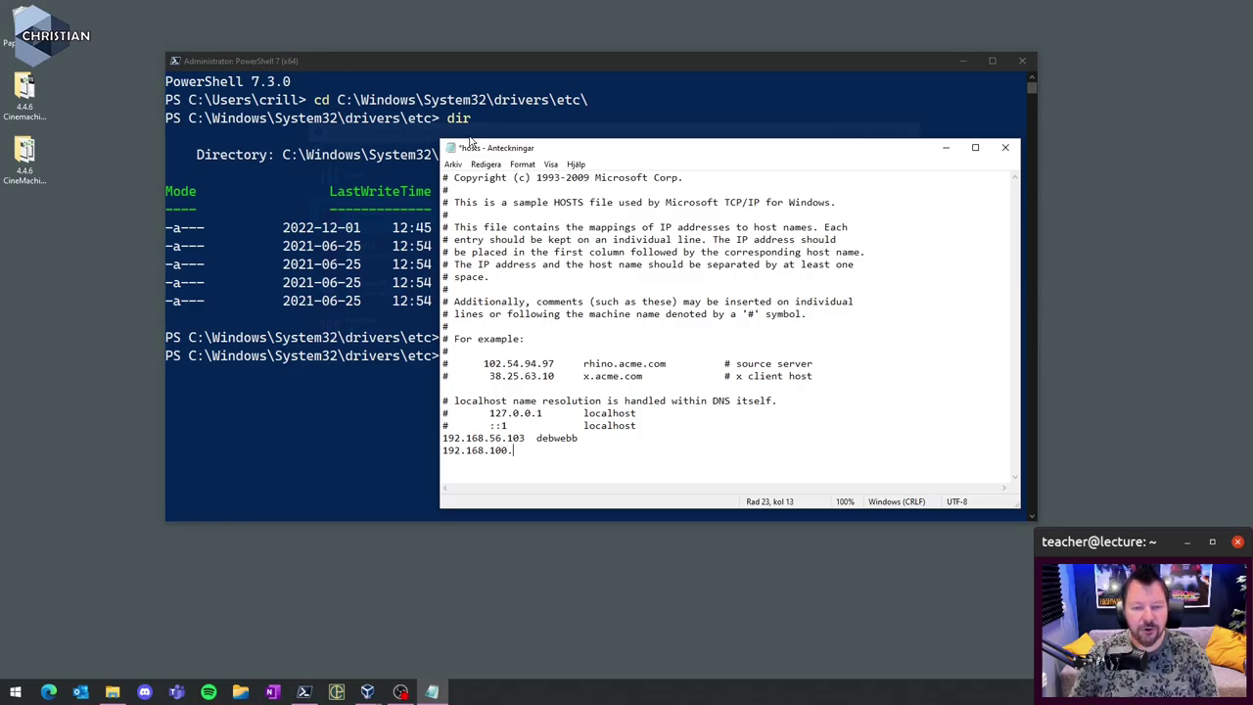
text(100 debserver)
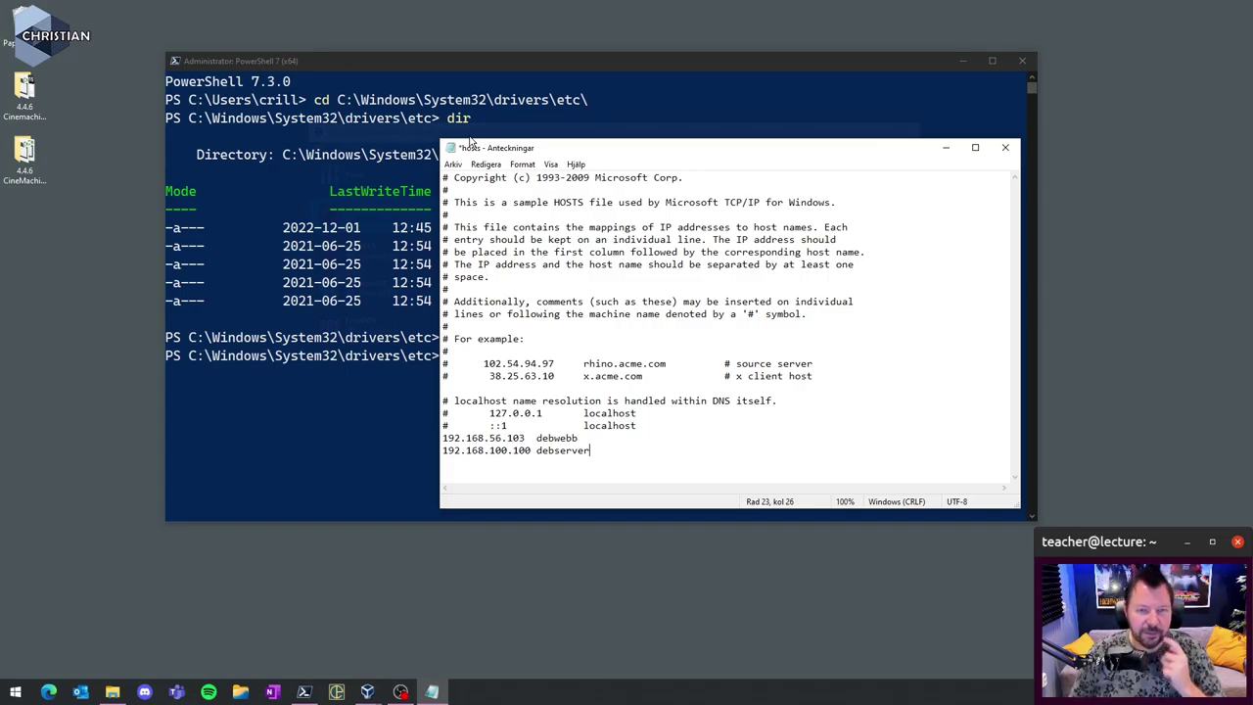
click(453, 164)
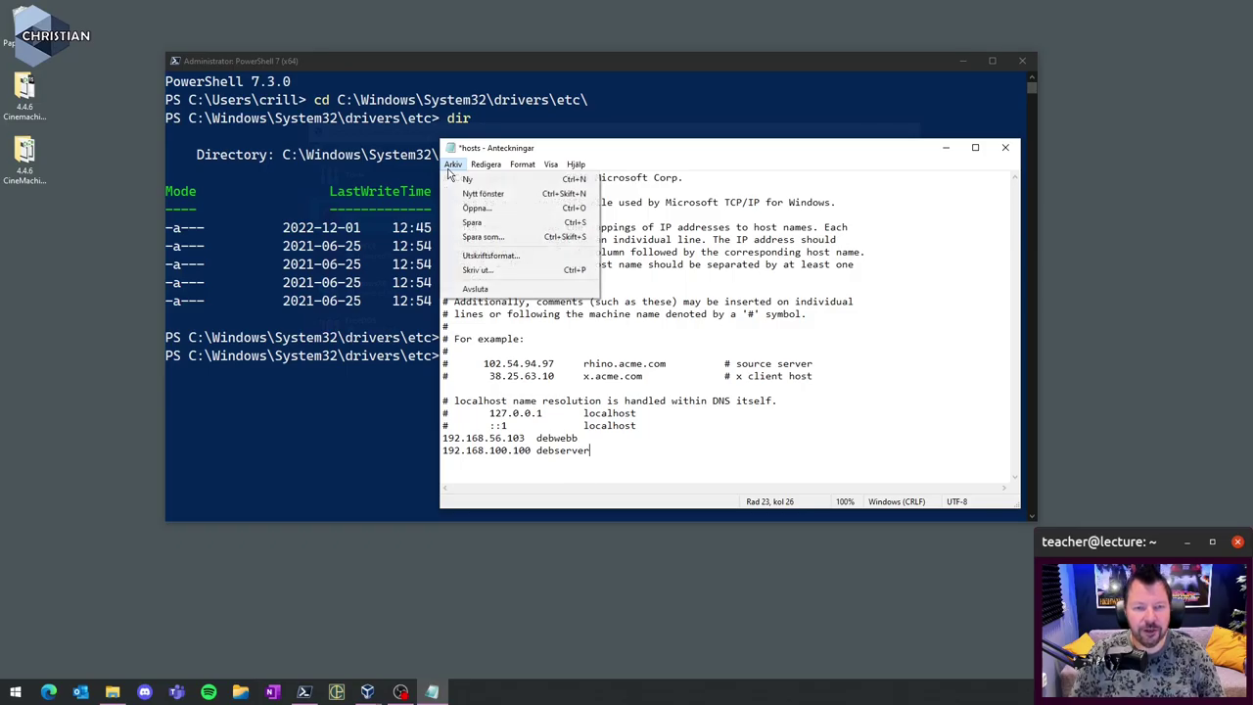
click(490, 222)
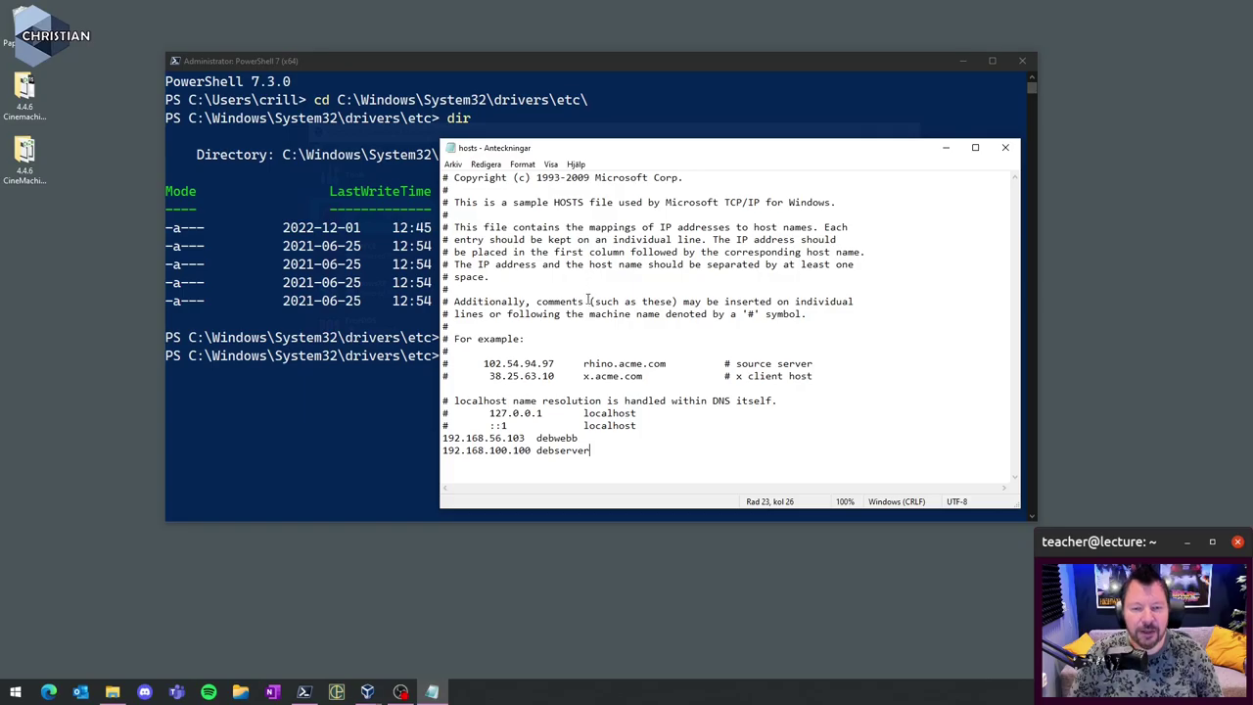
click(452, 164)
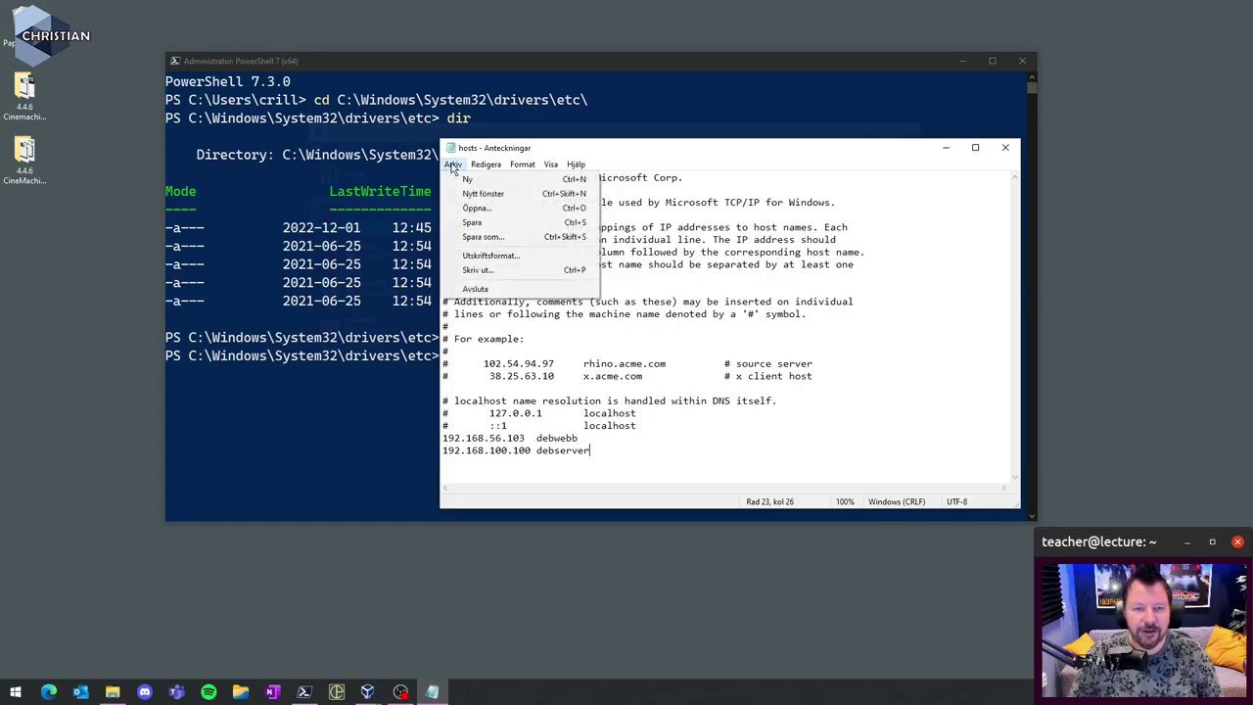
click(490, 225)
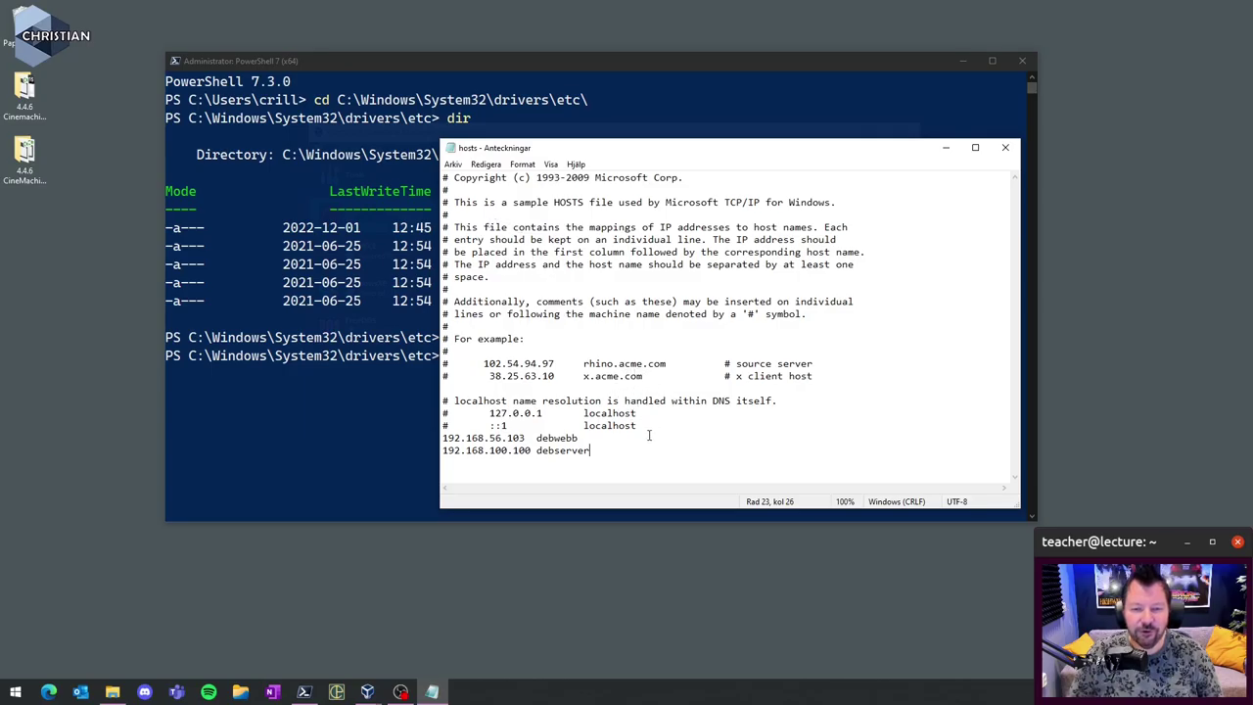
click(1004, 147)
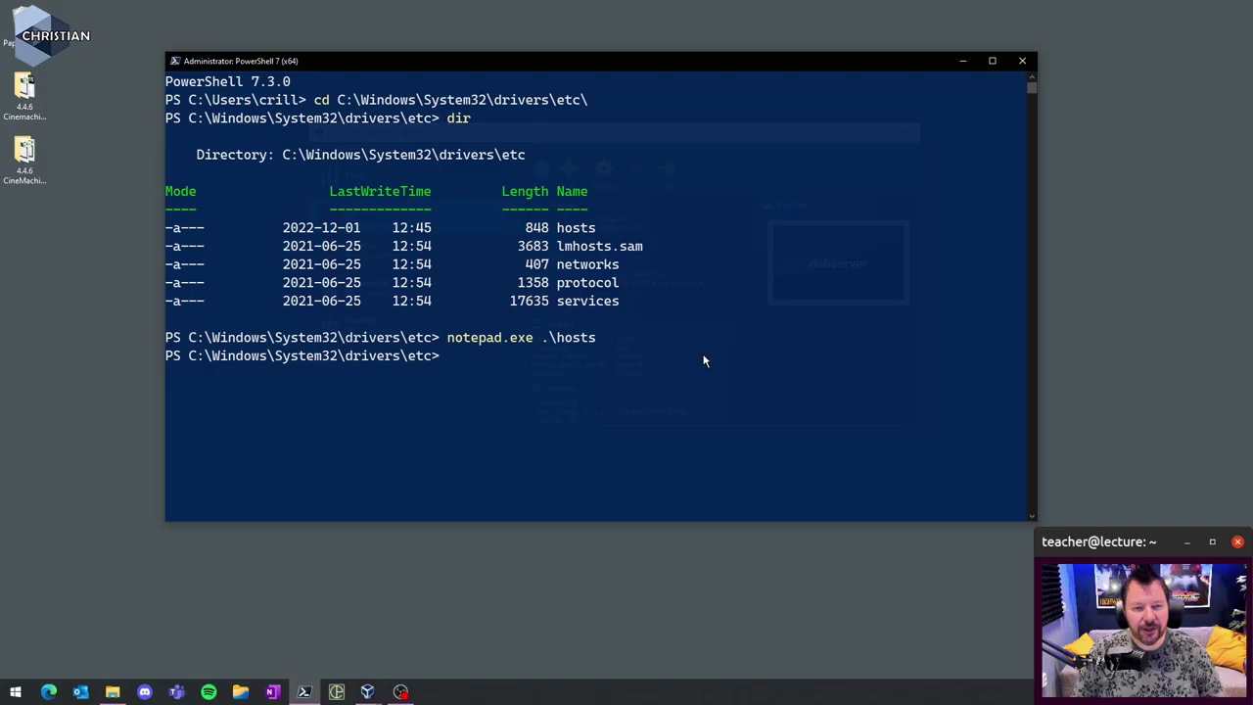
- Ping debserver from the home folder; it resolves to 192.168.100.100 but is unreachable, so stop it
text(cd)
key(Return)
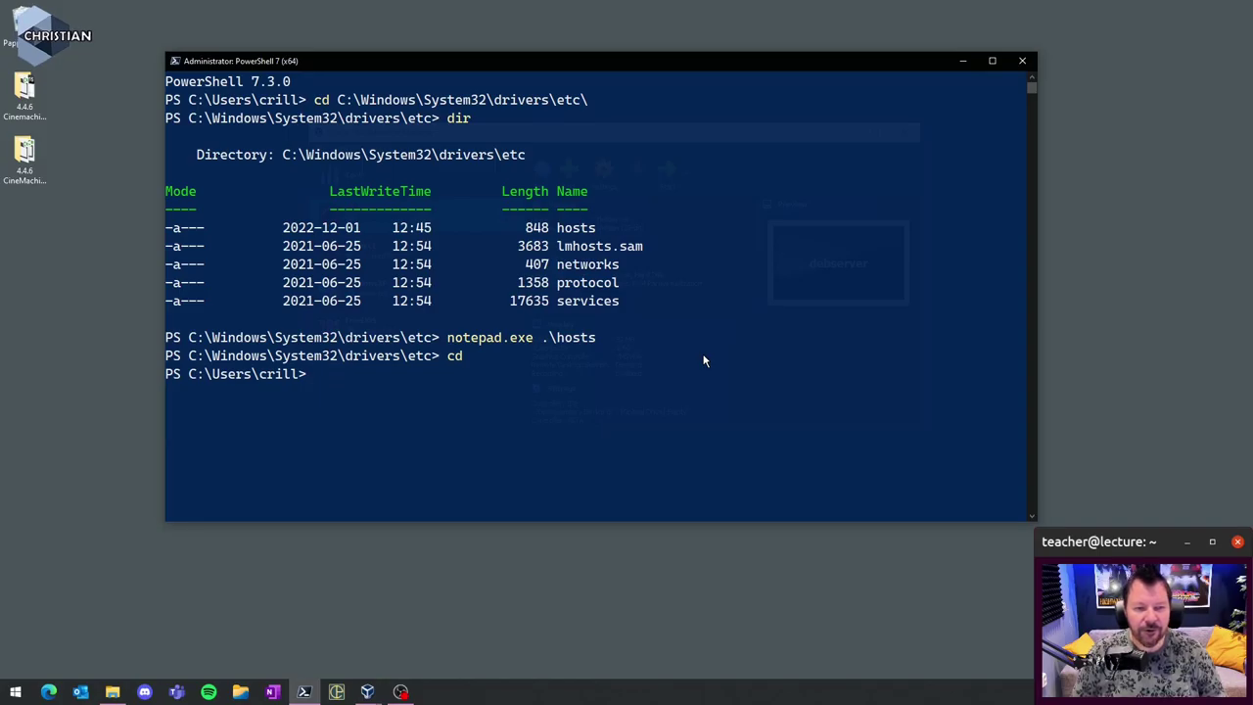
text(ping de)
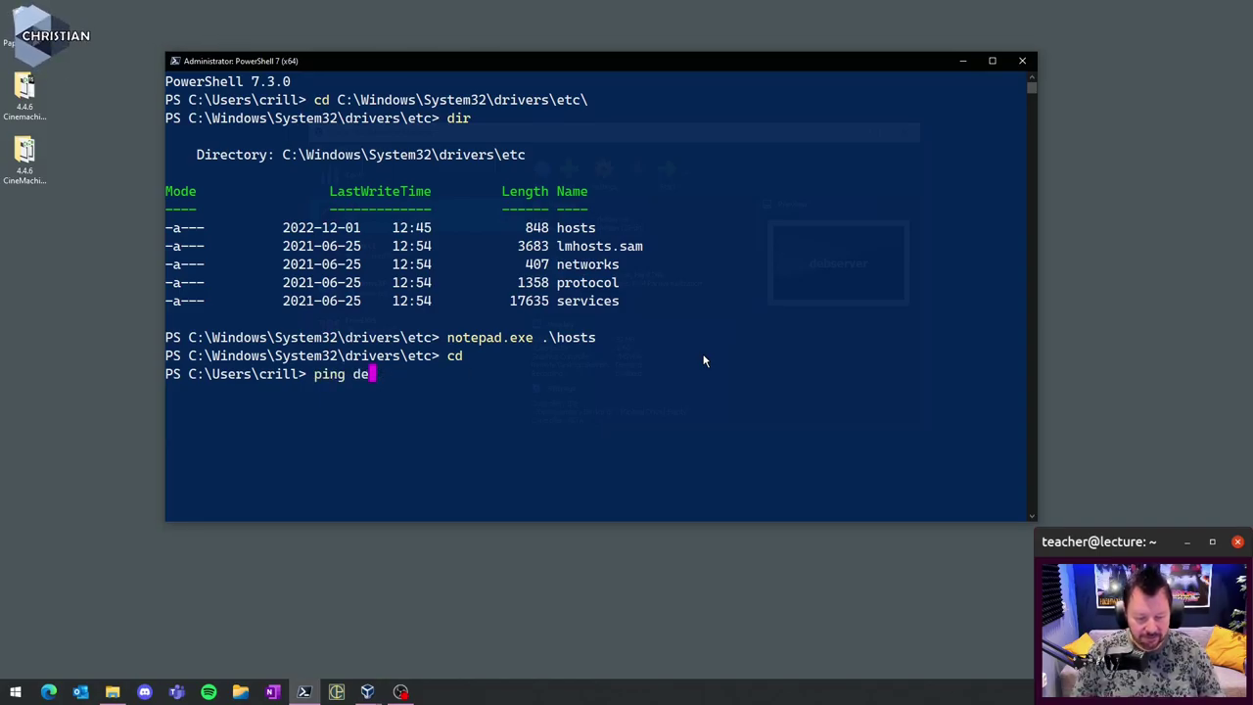
text(bserver)
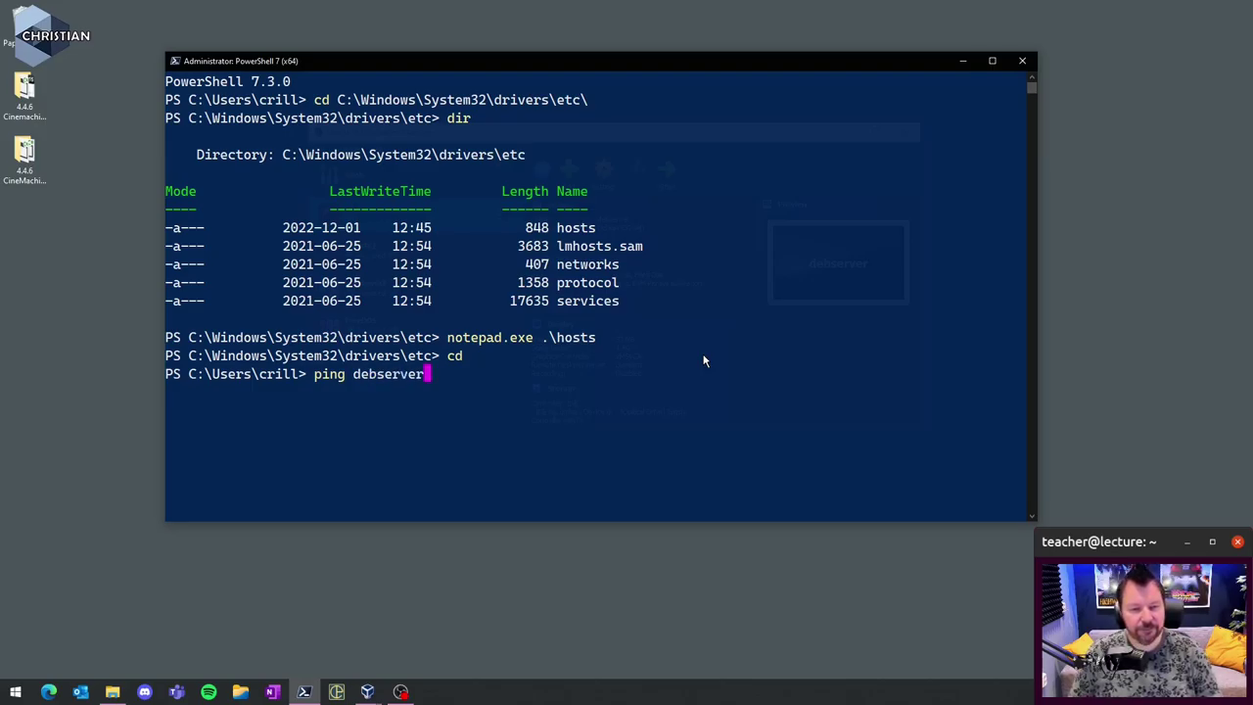
key(Return)
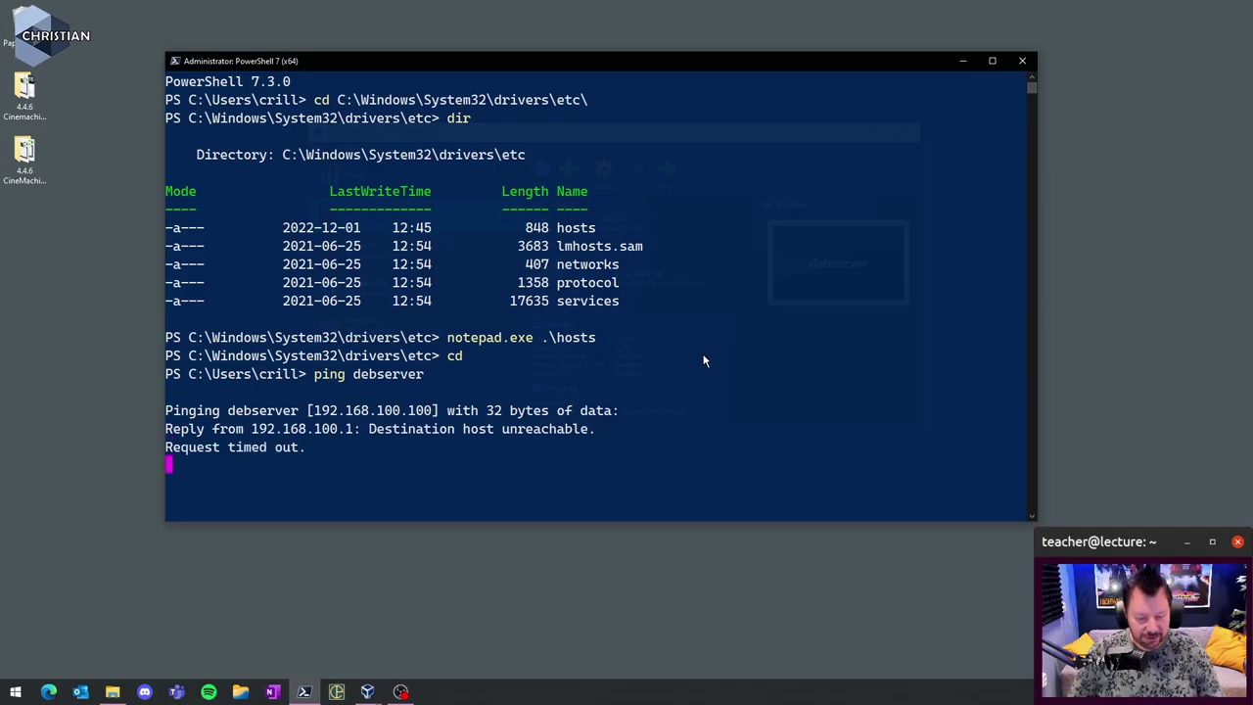
key(ctrl+c)
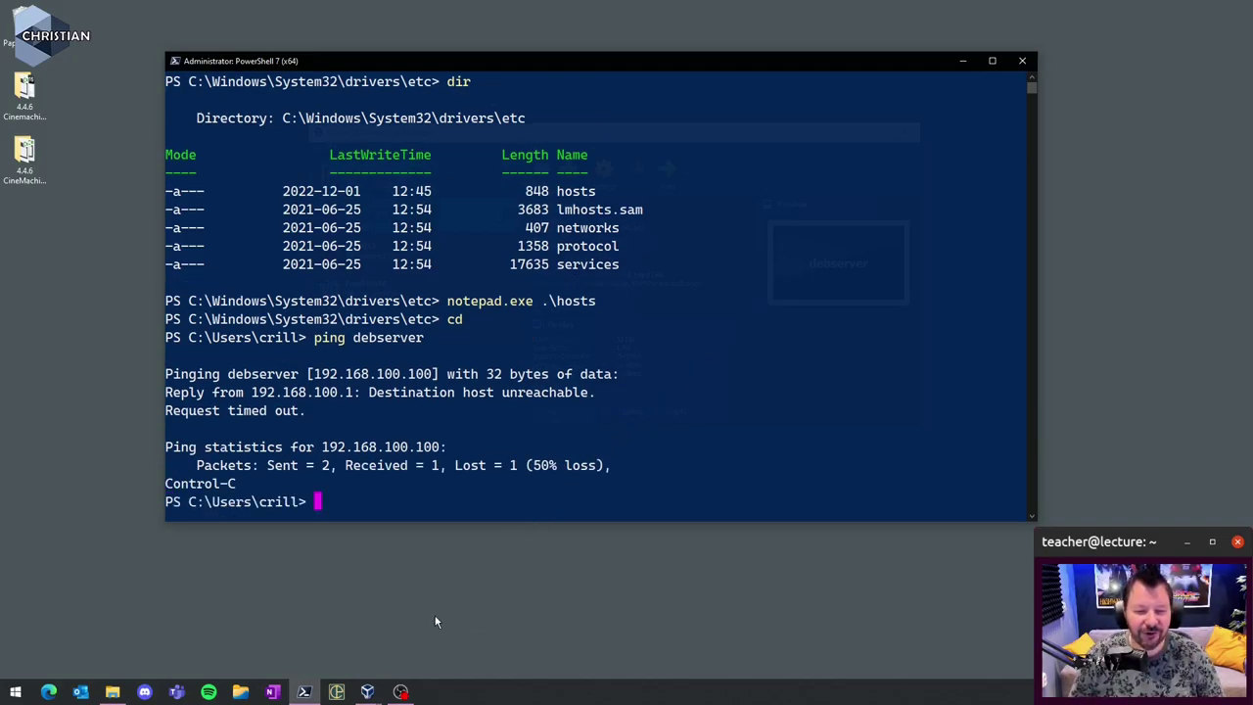
mouse_move(367, 693)
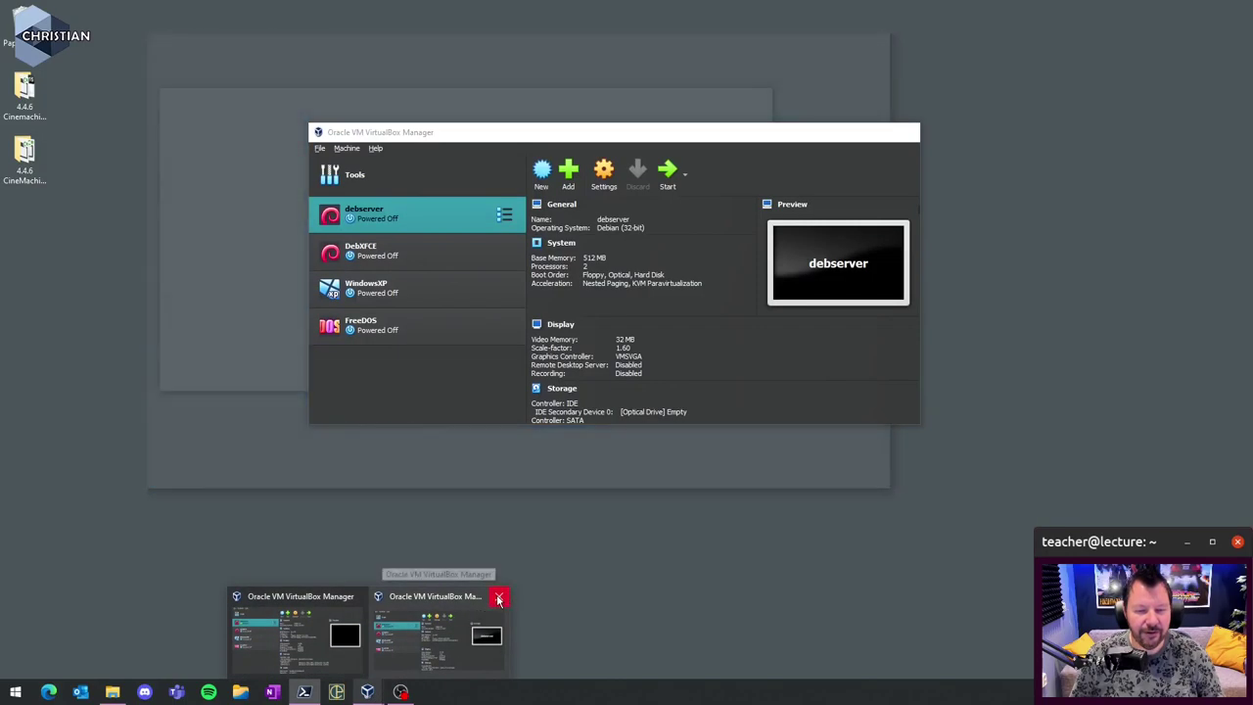
- Close the duplicate Manager window and start debserver with Headless Start
click(496, 597)
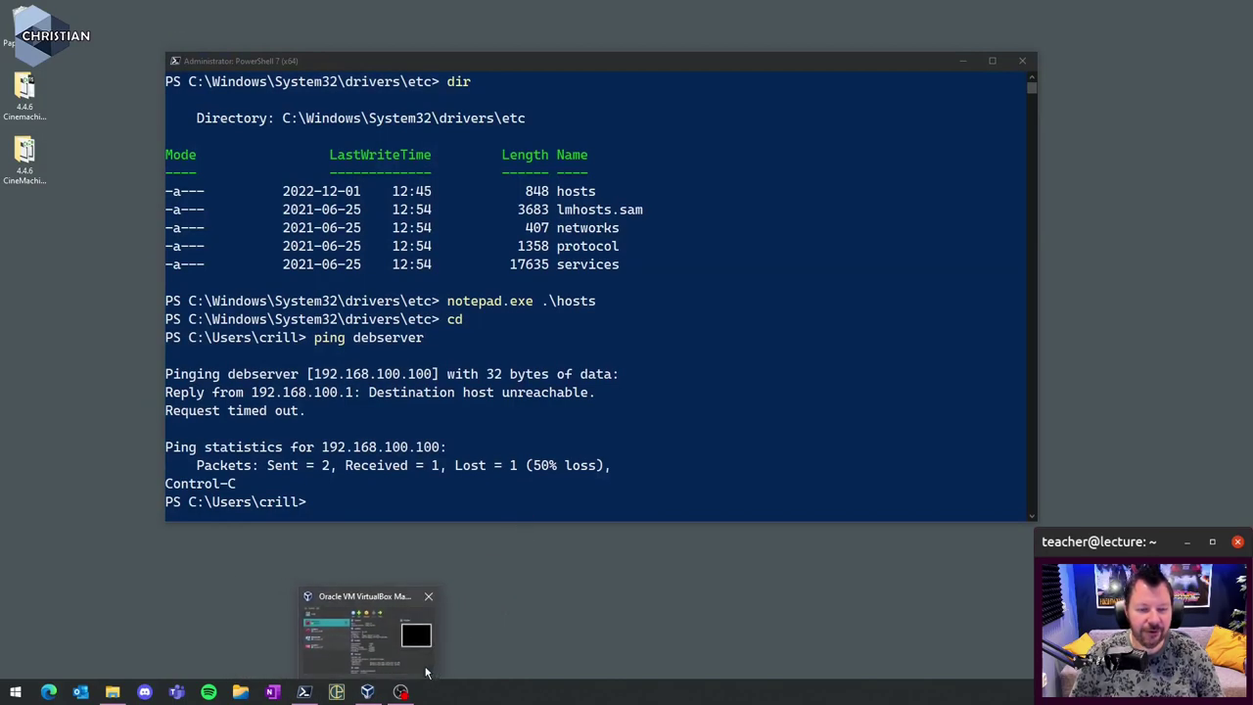
click(391, 620)
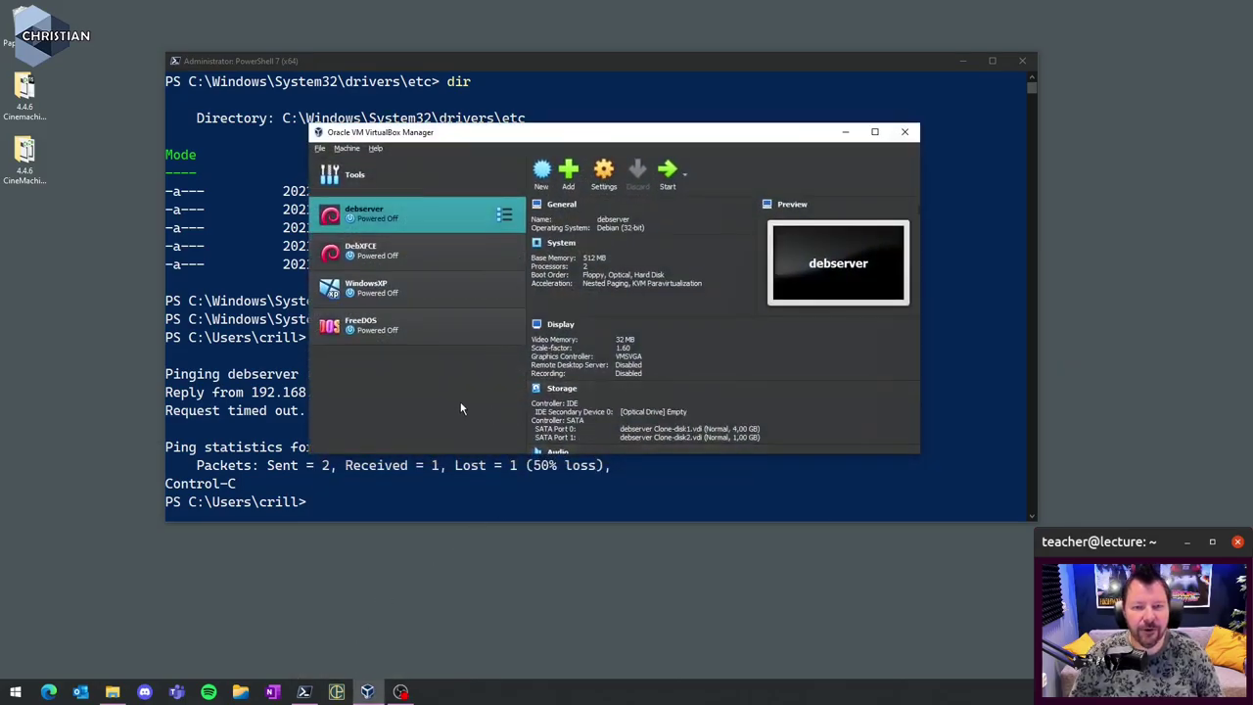
click(686, 176)
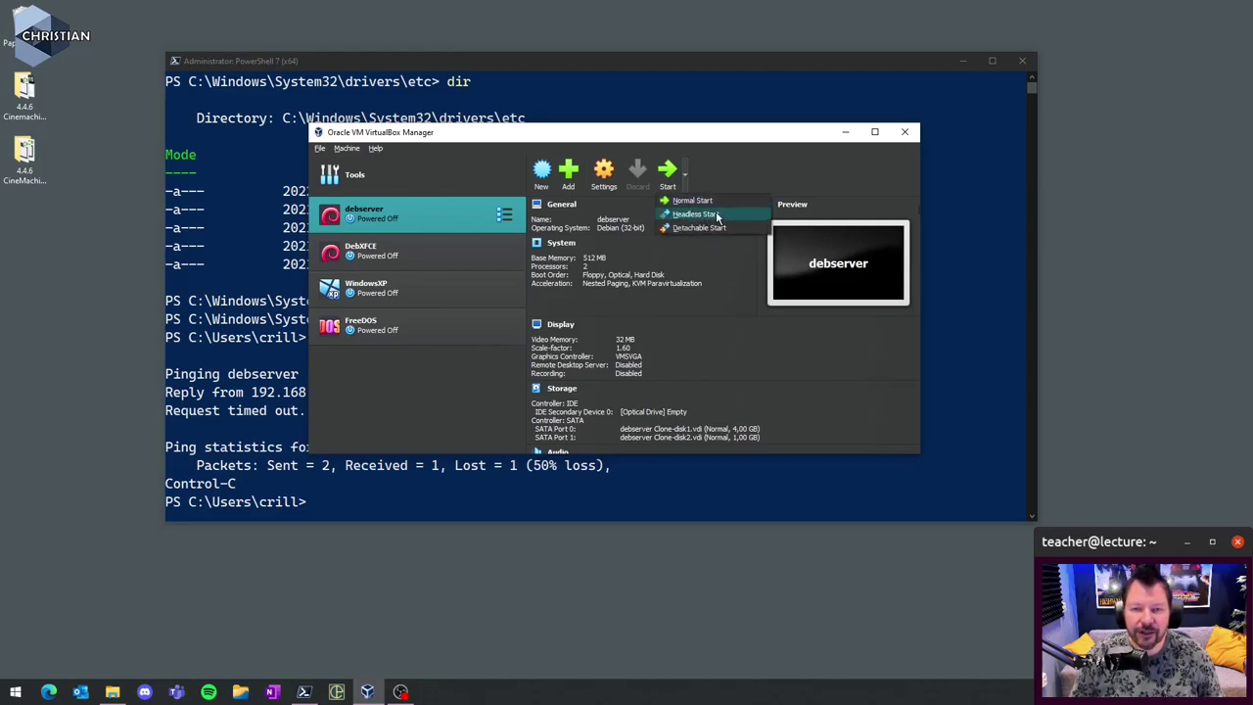
click(717, 214)
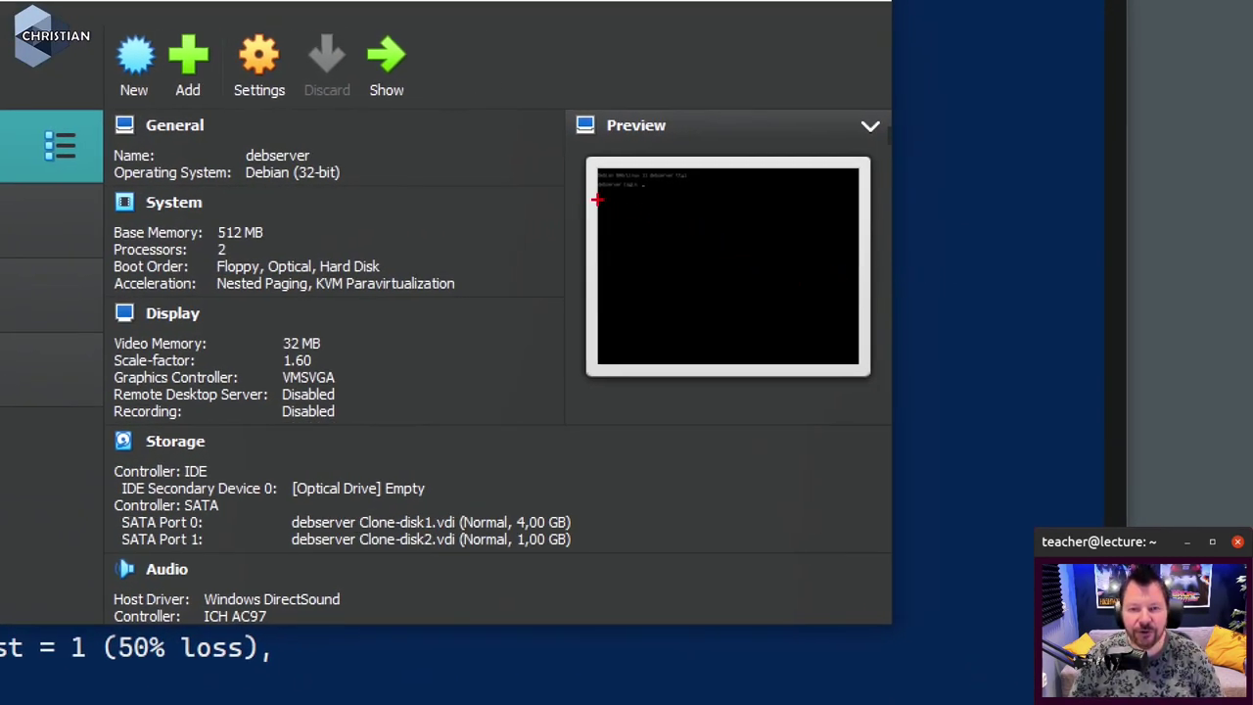
drag(606, 200, 666, 202)
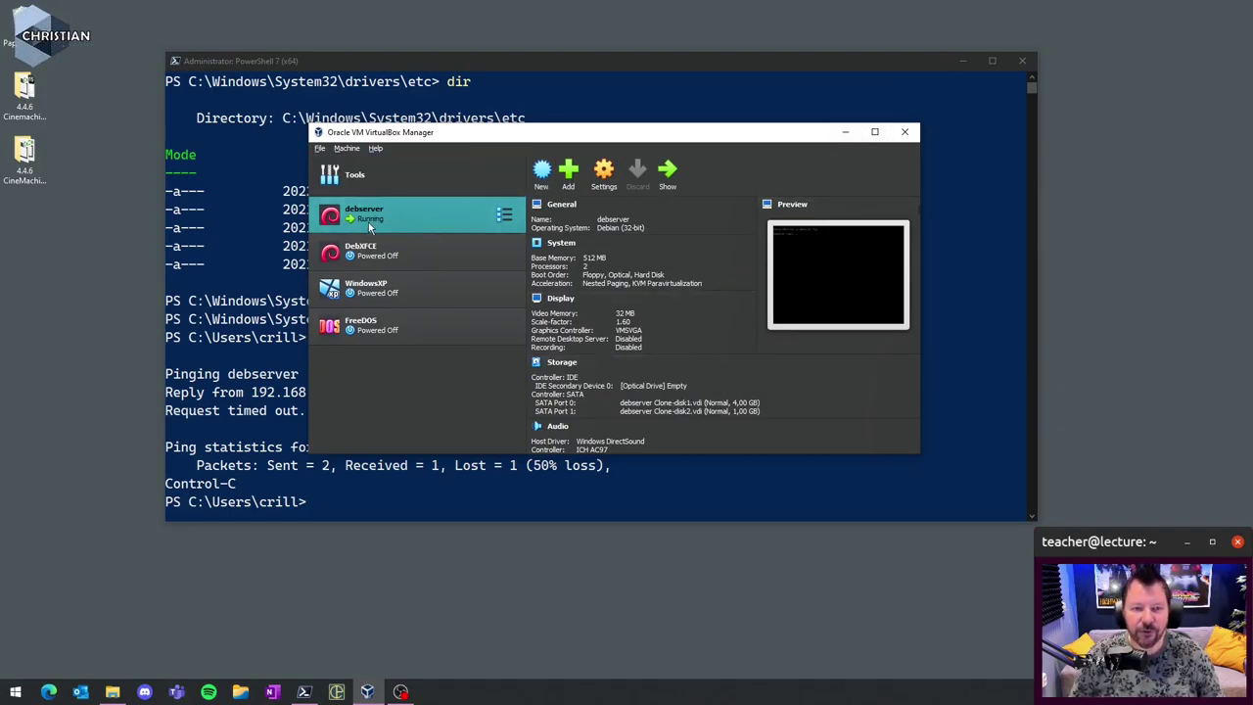
- Minimize VirtualBox Manager and recall the ping debserver command in PowerShell
click(845, 133)
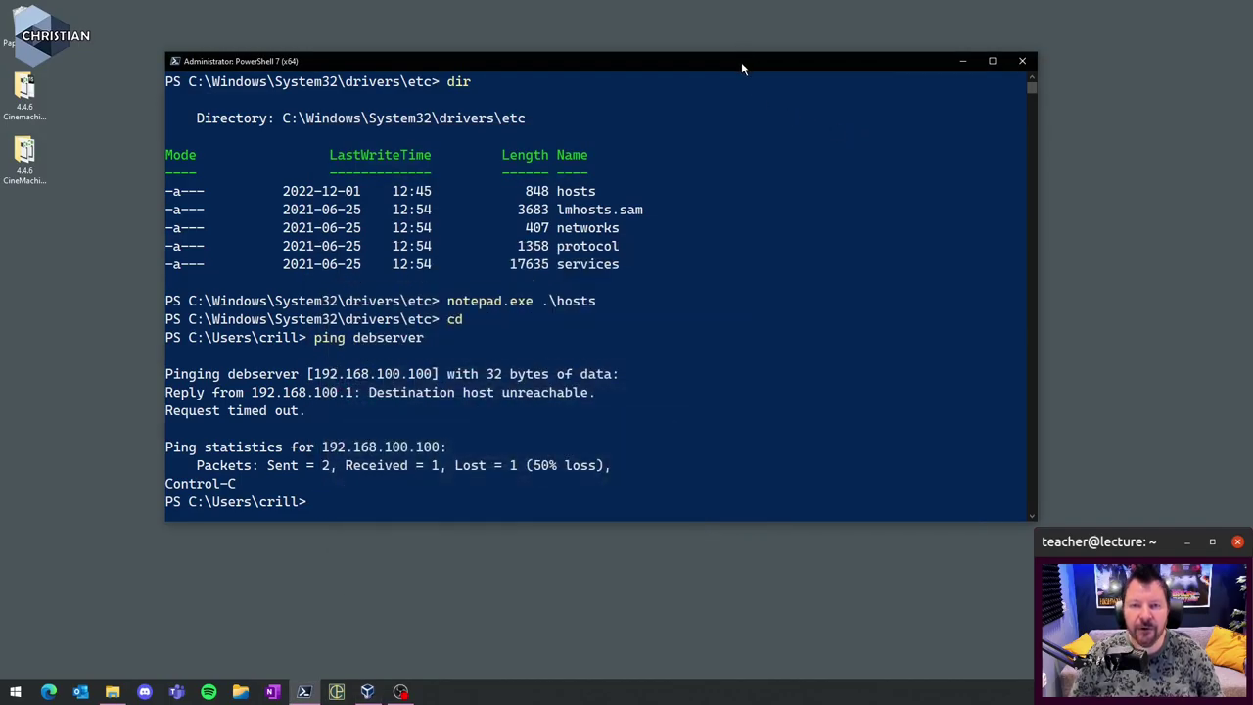
drag(741, 62, 788, 69)
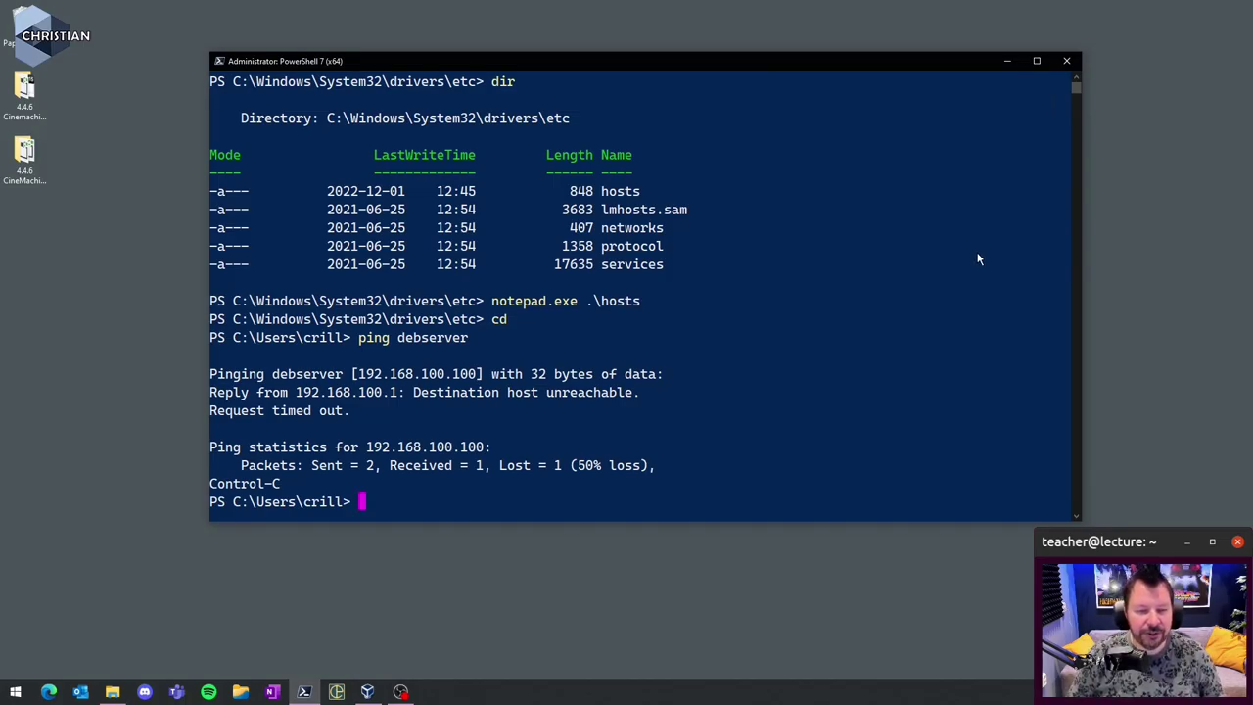
key(Up)
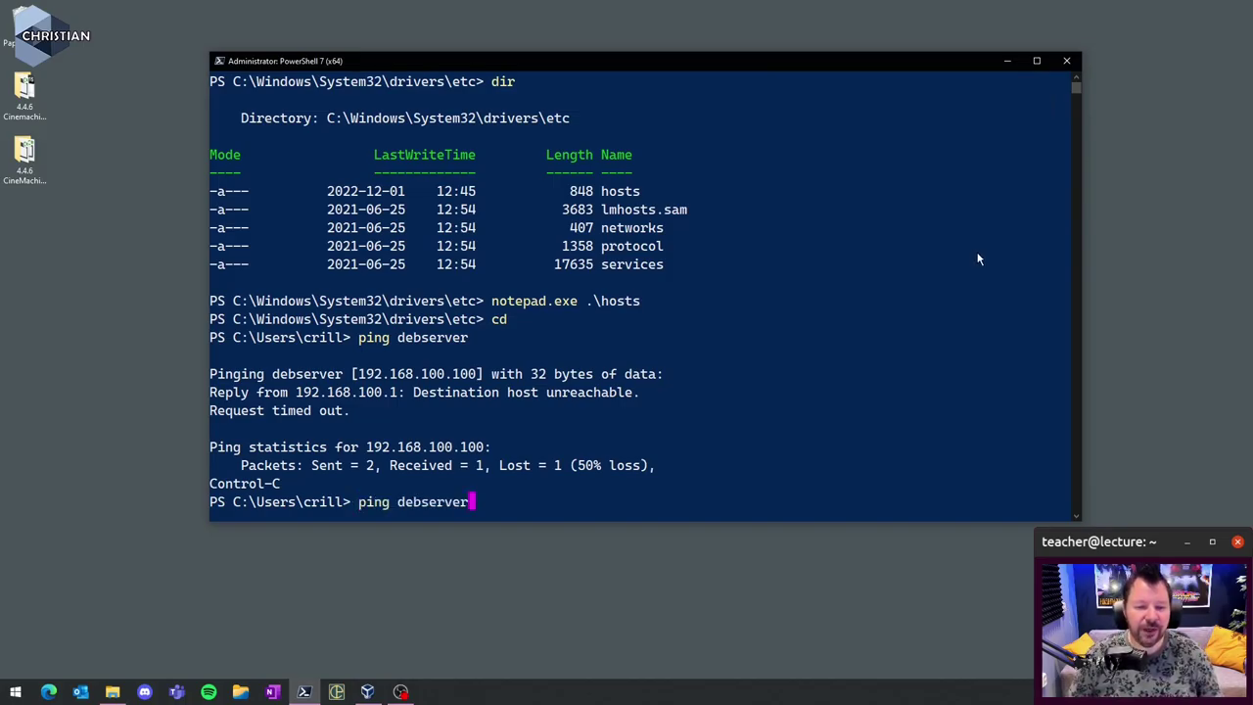
- Rerun ping debserver, getting four replies from 192.168.100.100 with 0% loss
key(Return)
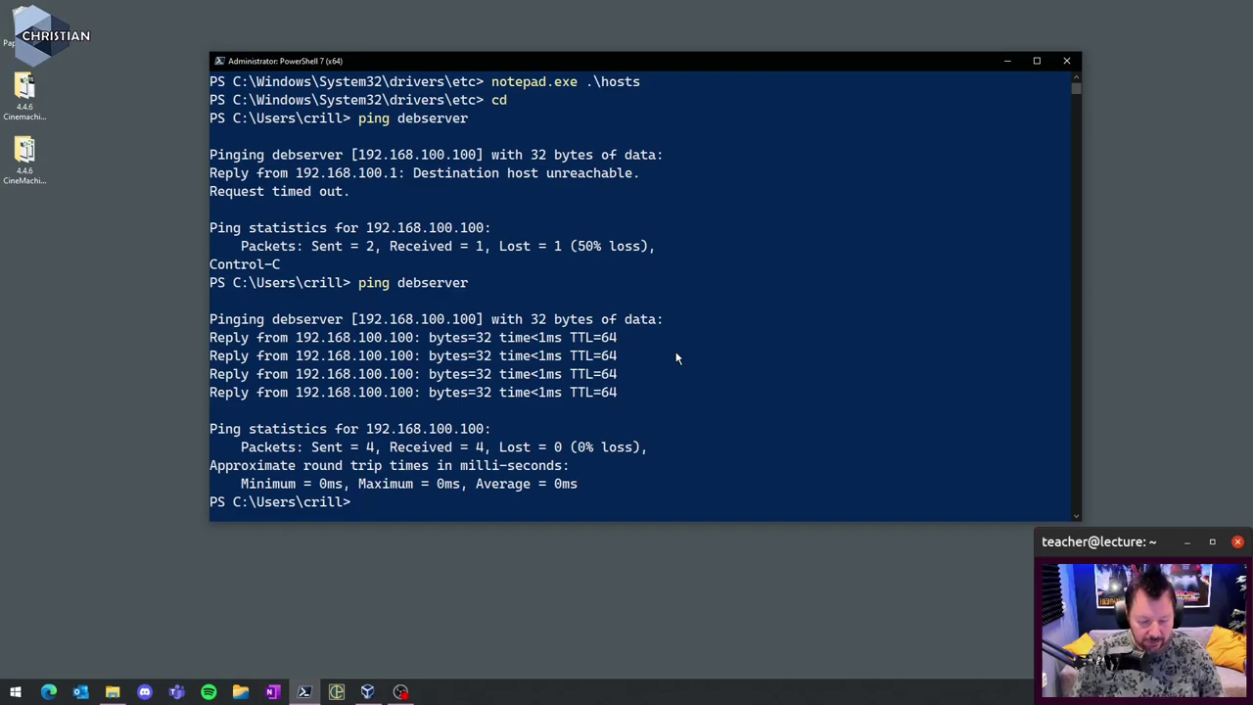
- Start an SSH login to debserver as the regular user account, reaching its password prompt
text(ssh)
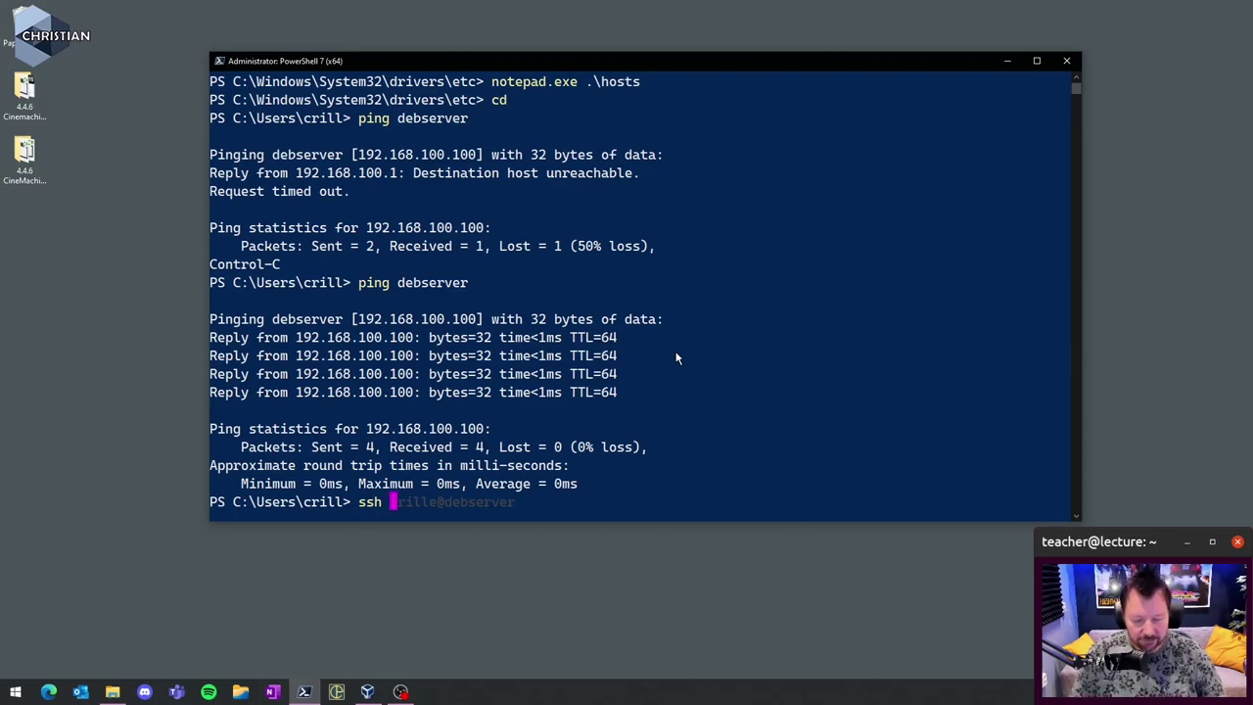
text(crille)
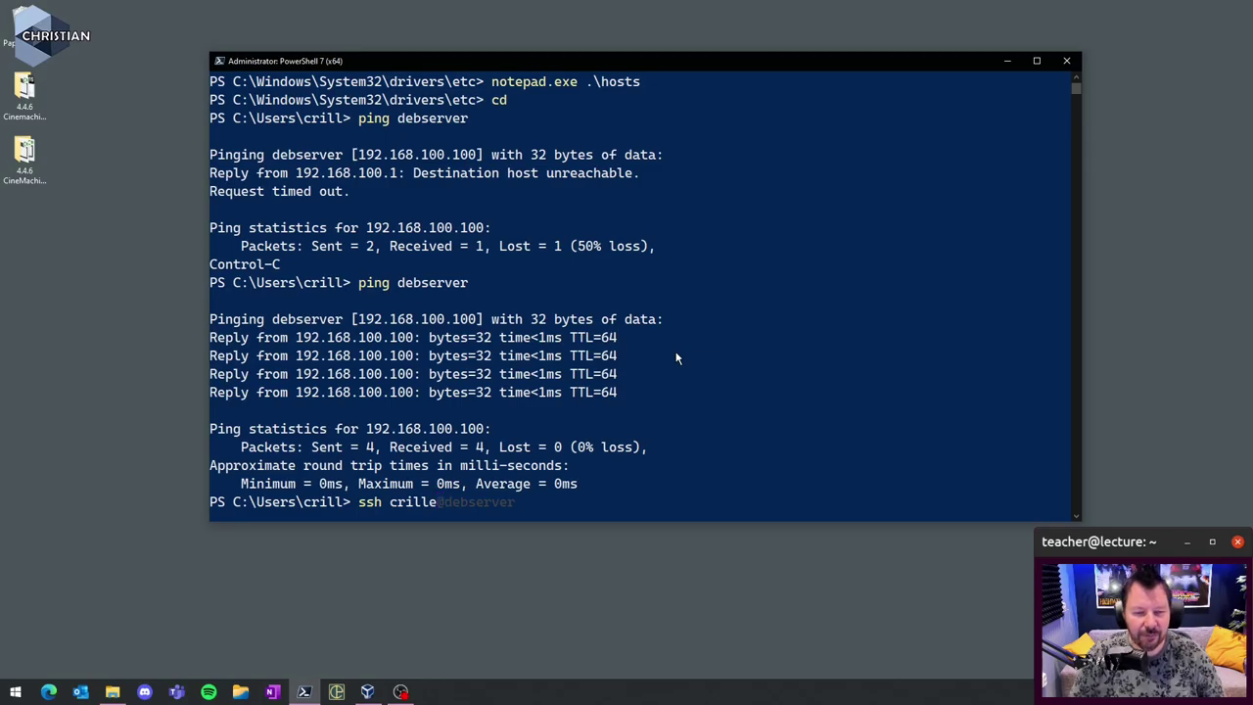
text(@)
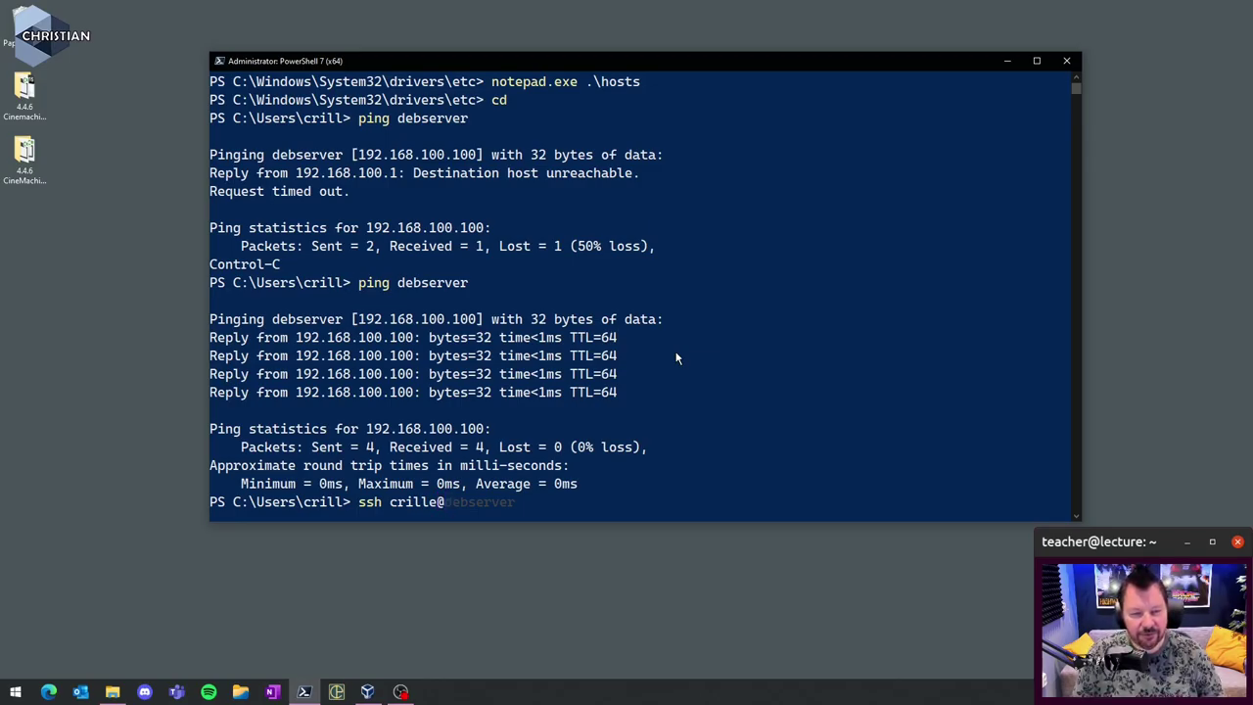
text(debserver)
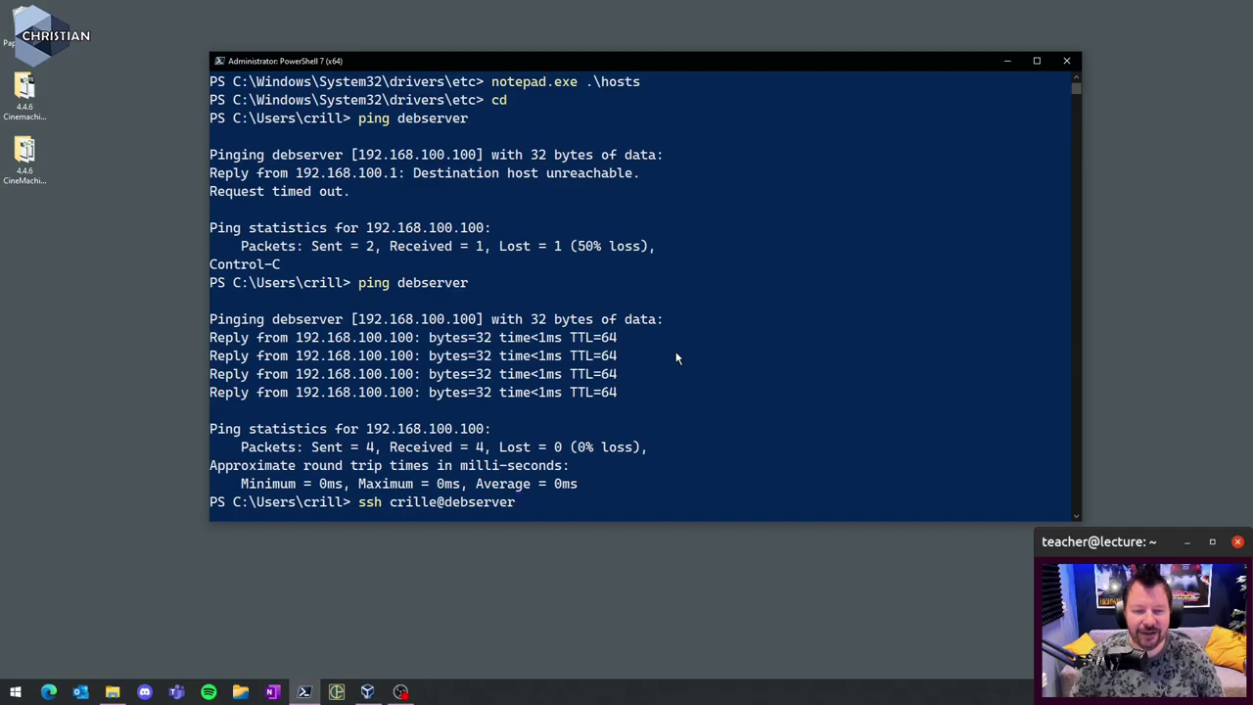
key(BackSpace)
key(BackSpace)
key(BackSpace)
key(BackSpace)
key(BackSpace)
key(BackSpace)
key(BackSpace)
key(BackSpace)
key(BackSpace)
key(BackSpace)
key(BackSpace)
key(BackSpace)
key(BackSpace)
key(BackSpace)
key(BackSpace)
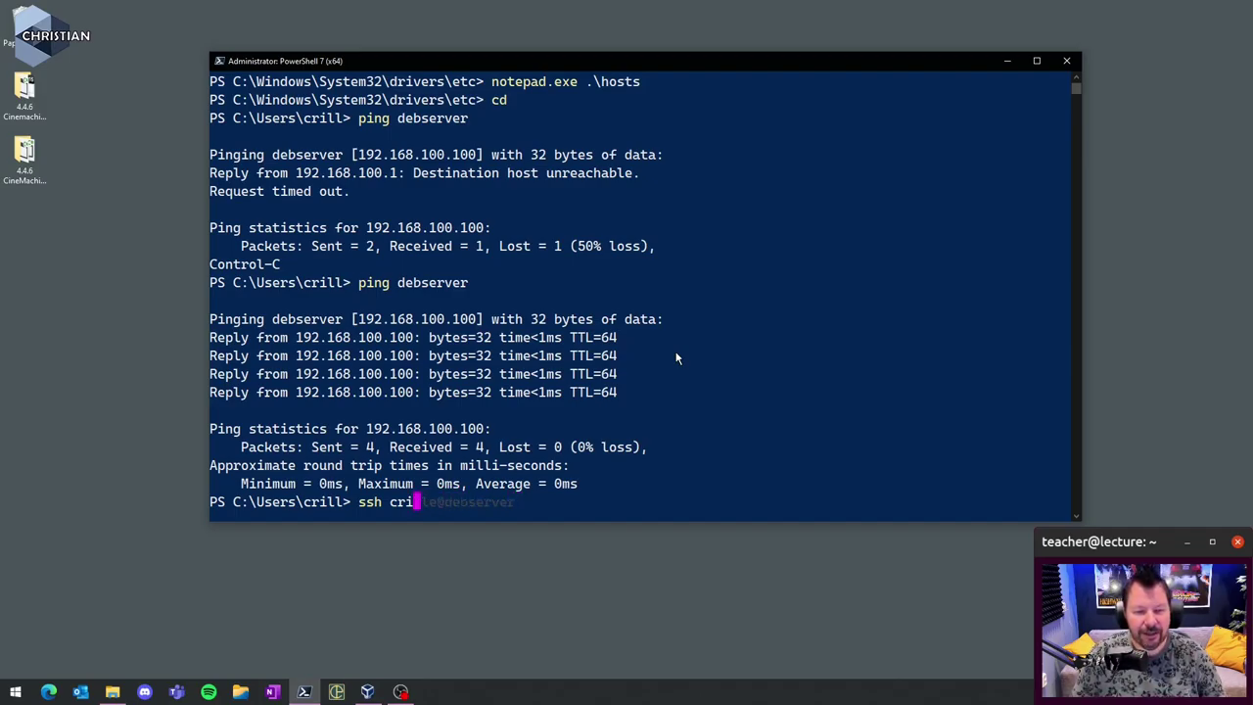
key(BackSpace)
text(debs)
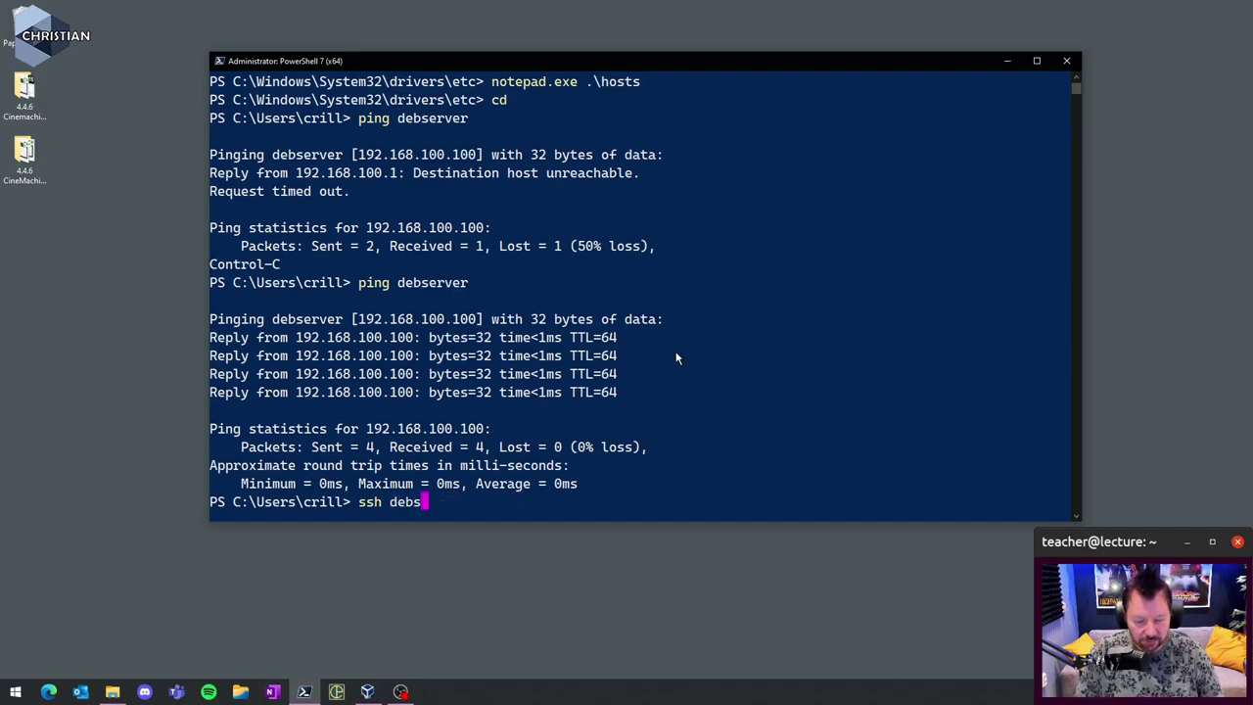
text(erver -l crikll)
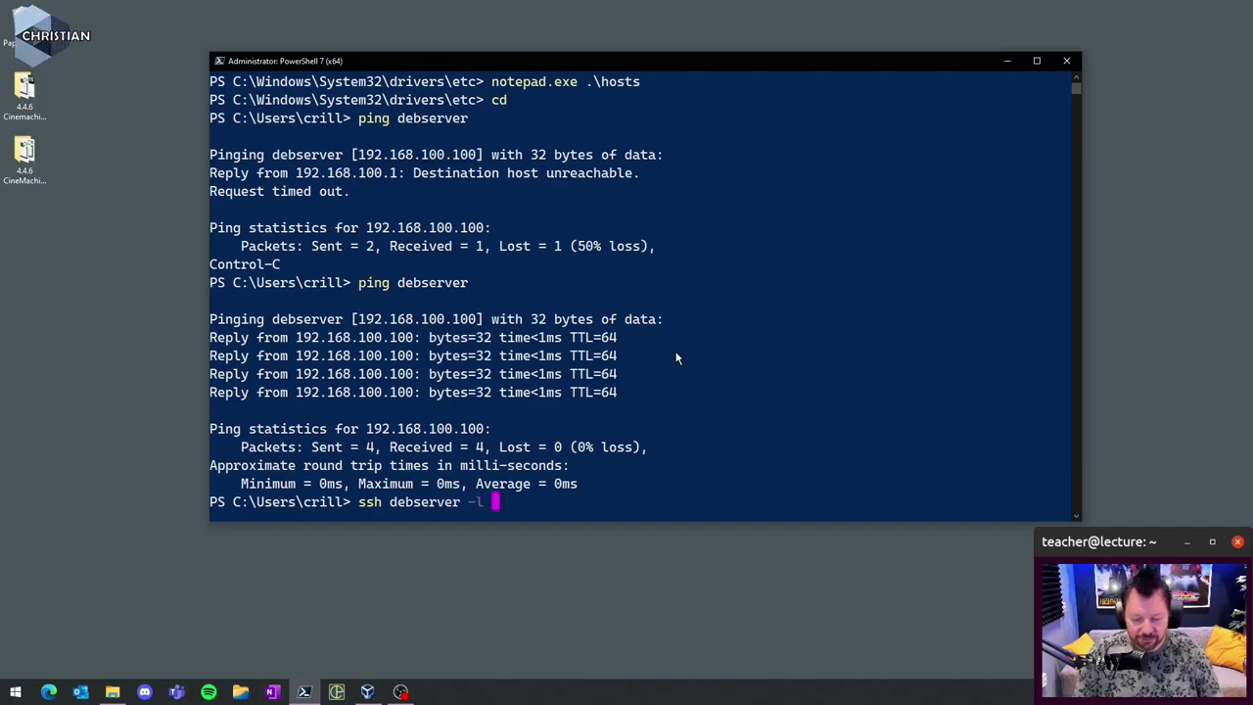
key(BackSpace)
key(BackSpace)
key(BackSpace)
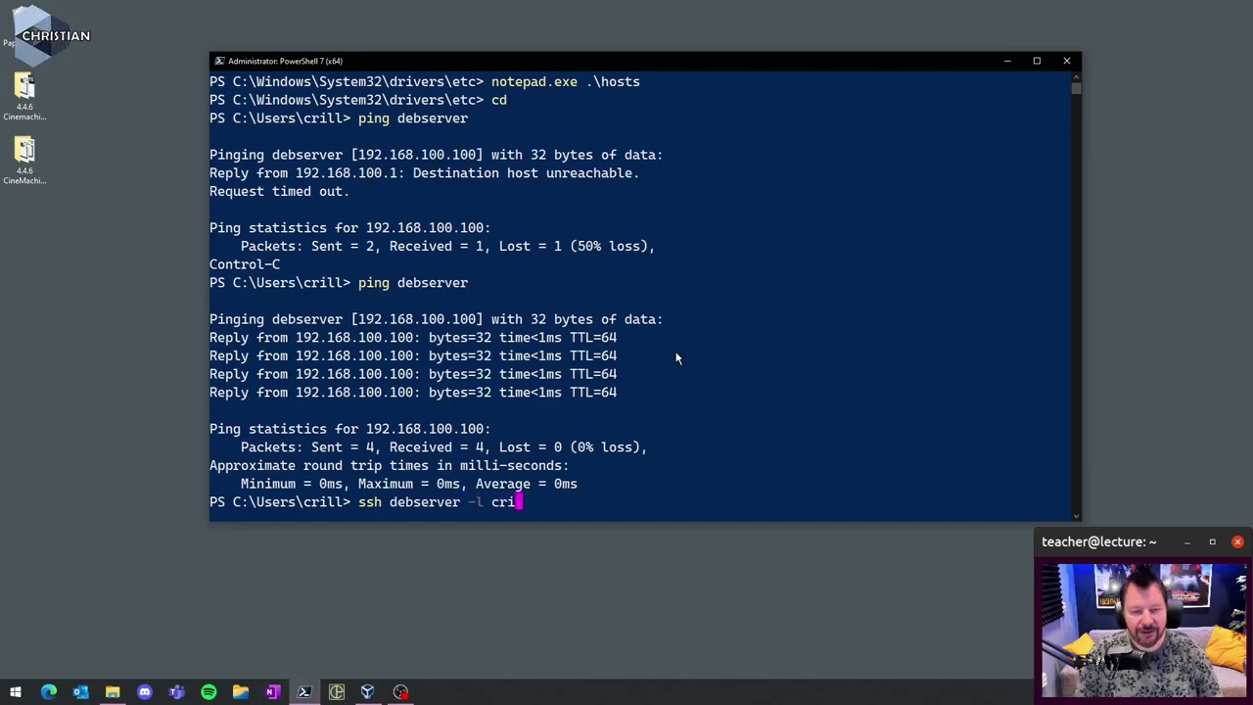
text(löle)
key(BackSpace)
key(BackSpace)
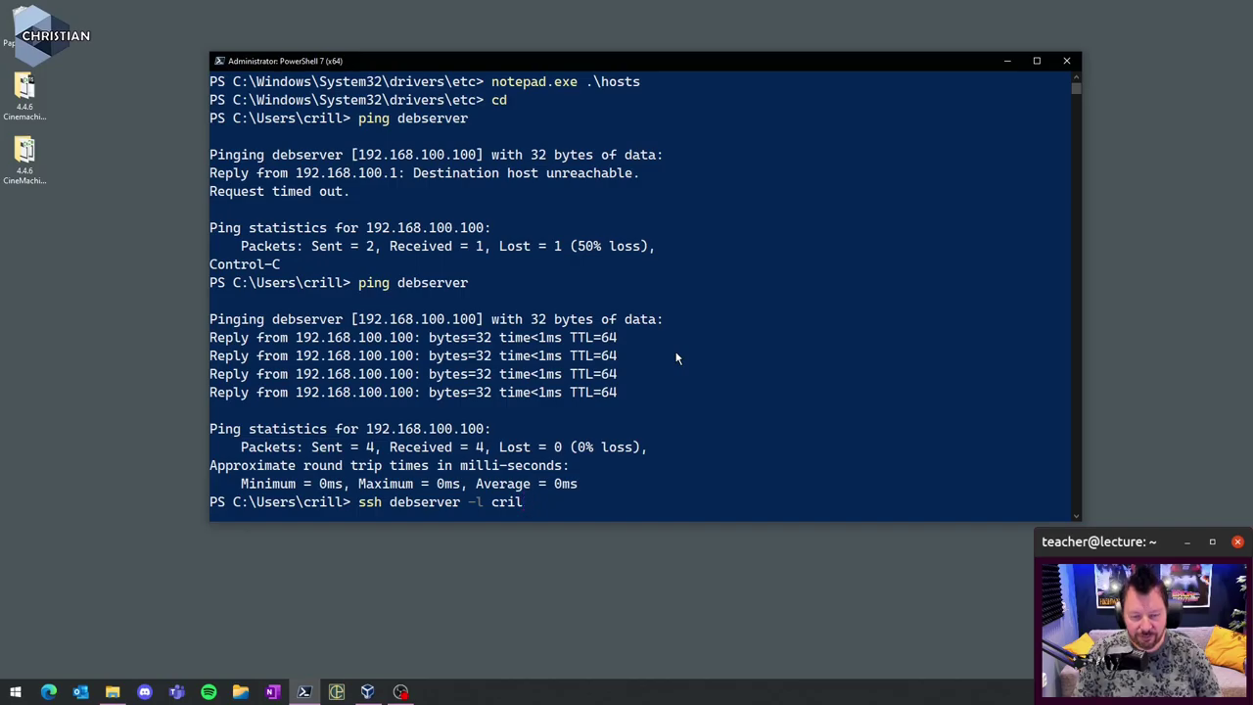
text(le)
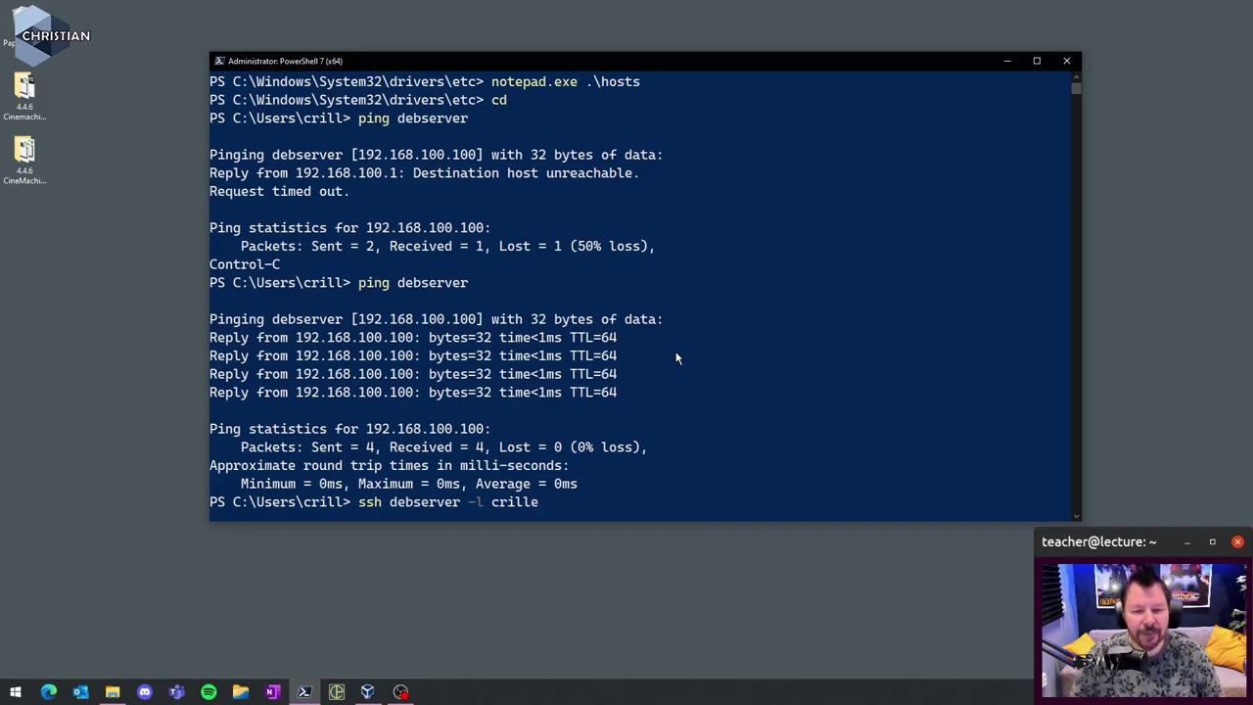
key(BackSpace)
key(BackSpace)
key(BackSpace)
key(BackSpace)
key(BackSpace)
key(BackSpace)
key(BackSpace)
key(BackSpace)
key(BackSpace)
key(BackSpace)
key(BackSpace)
key(BackSpace)
key(BackSpace)
key(BackSpace)
key(BackSpace)
key(BackSpace)
key(BackSpace)
key(BackSpace)
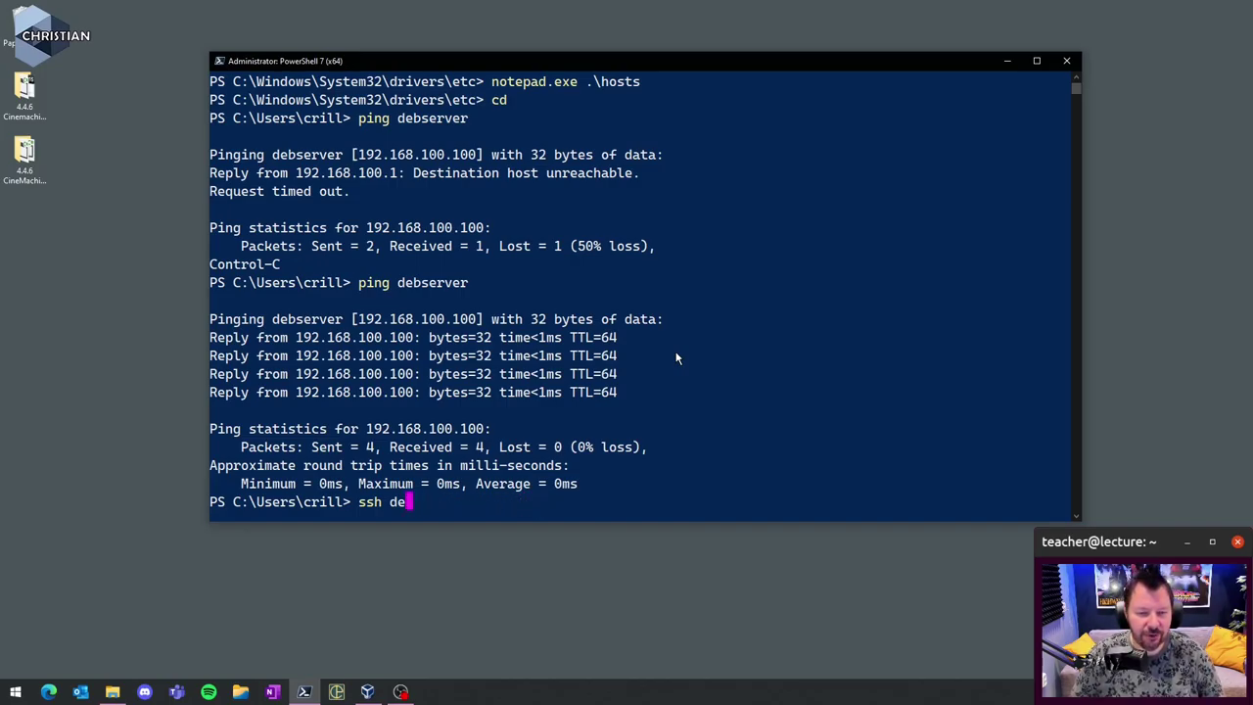
text(cri)
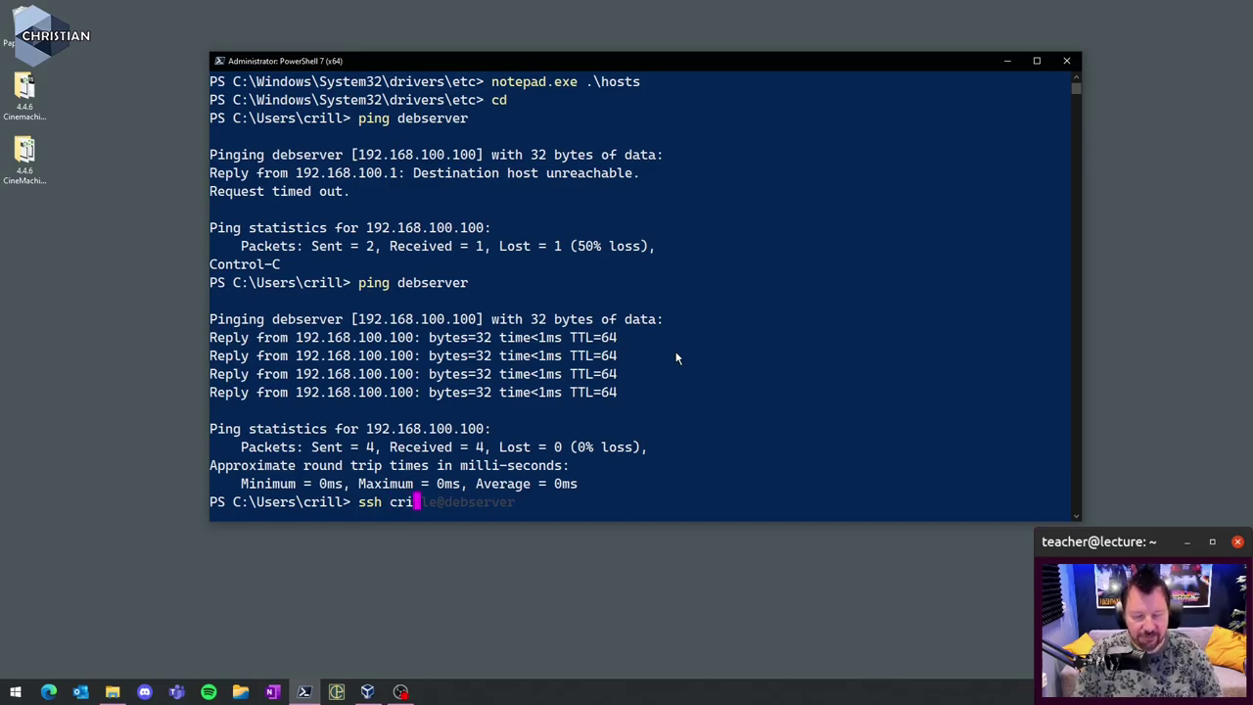
text(lle@deb)
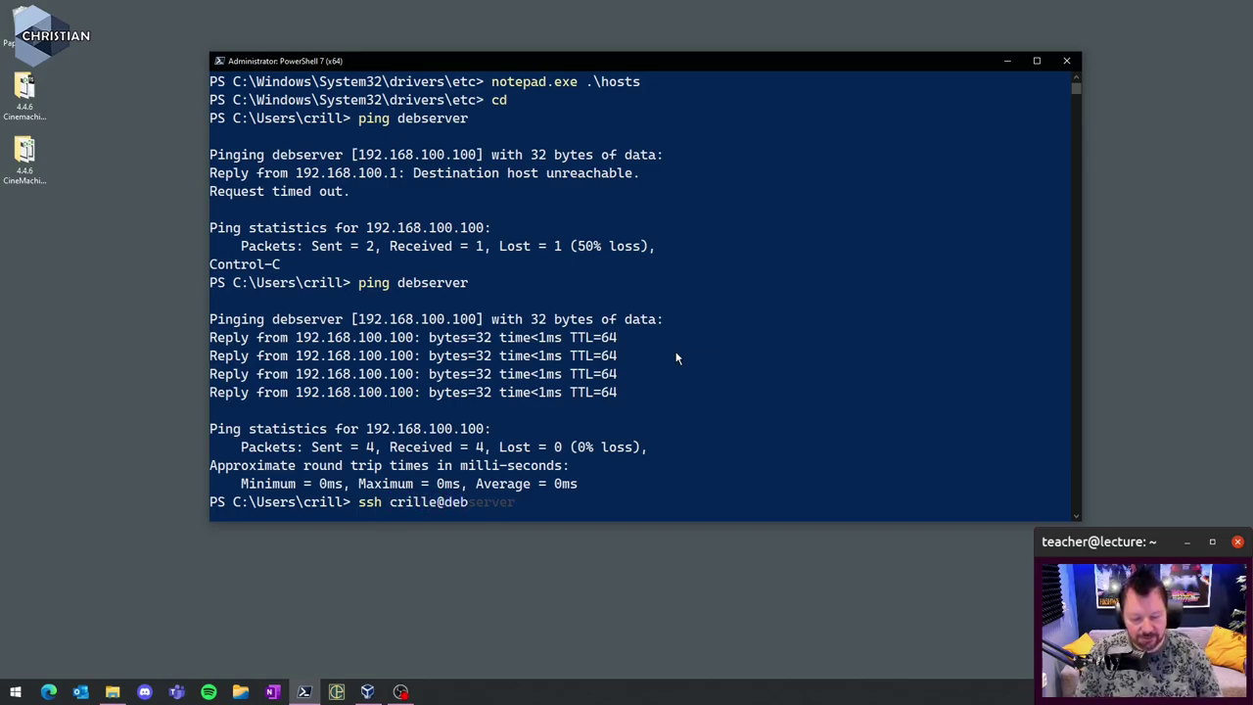
text(server)
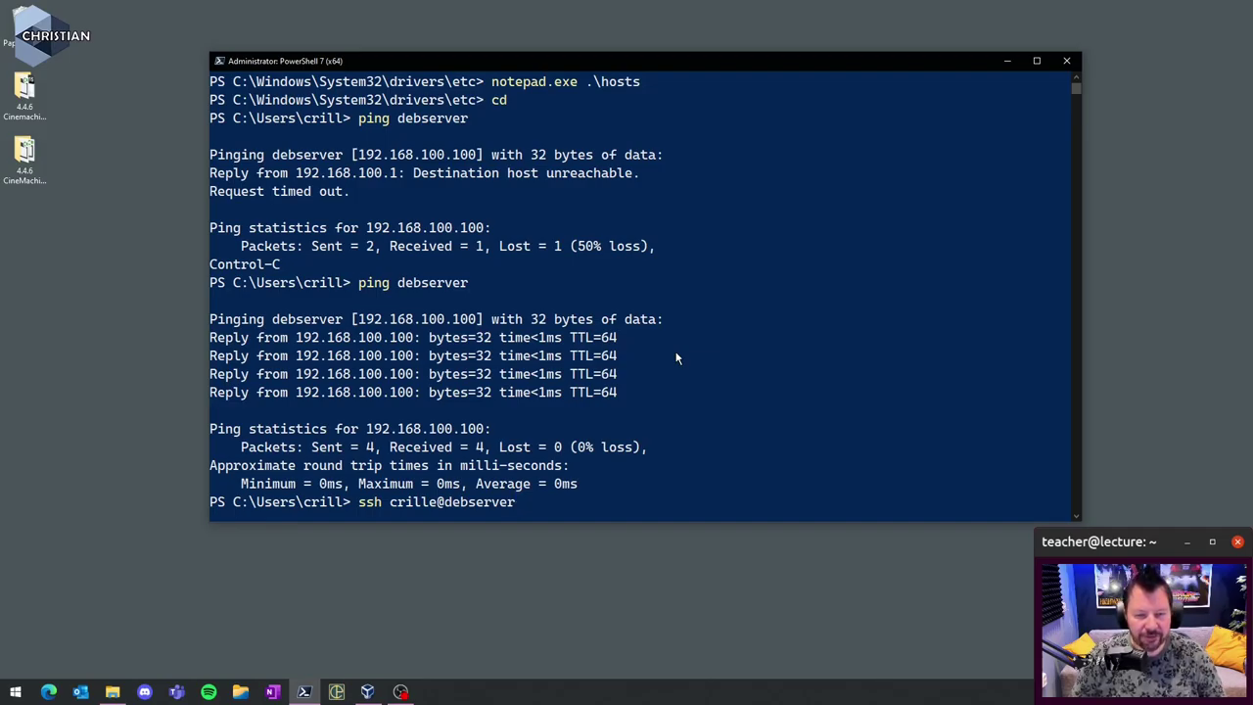
key(Return)
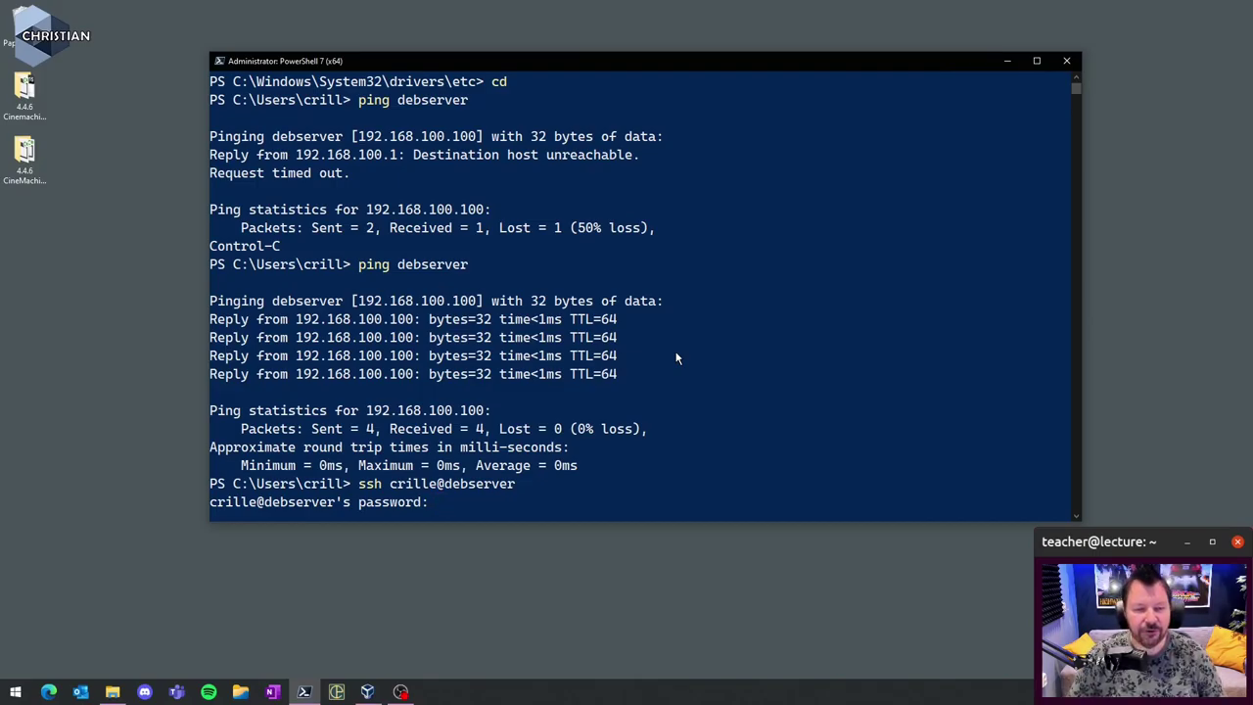
- Log in to debserver over SSH and switch to root with 'su - root', entering the passwords
key(Return)
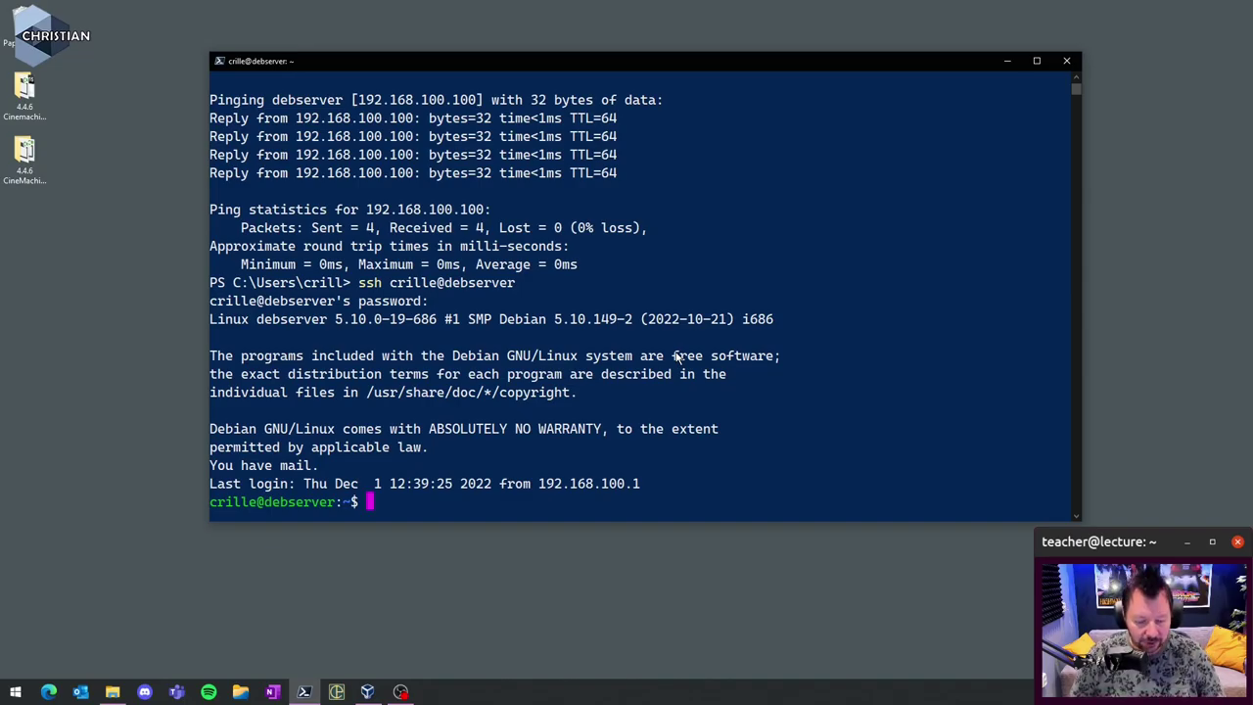
text(su - root)
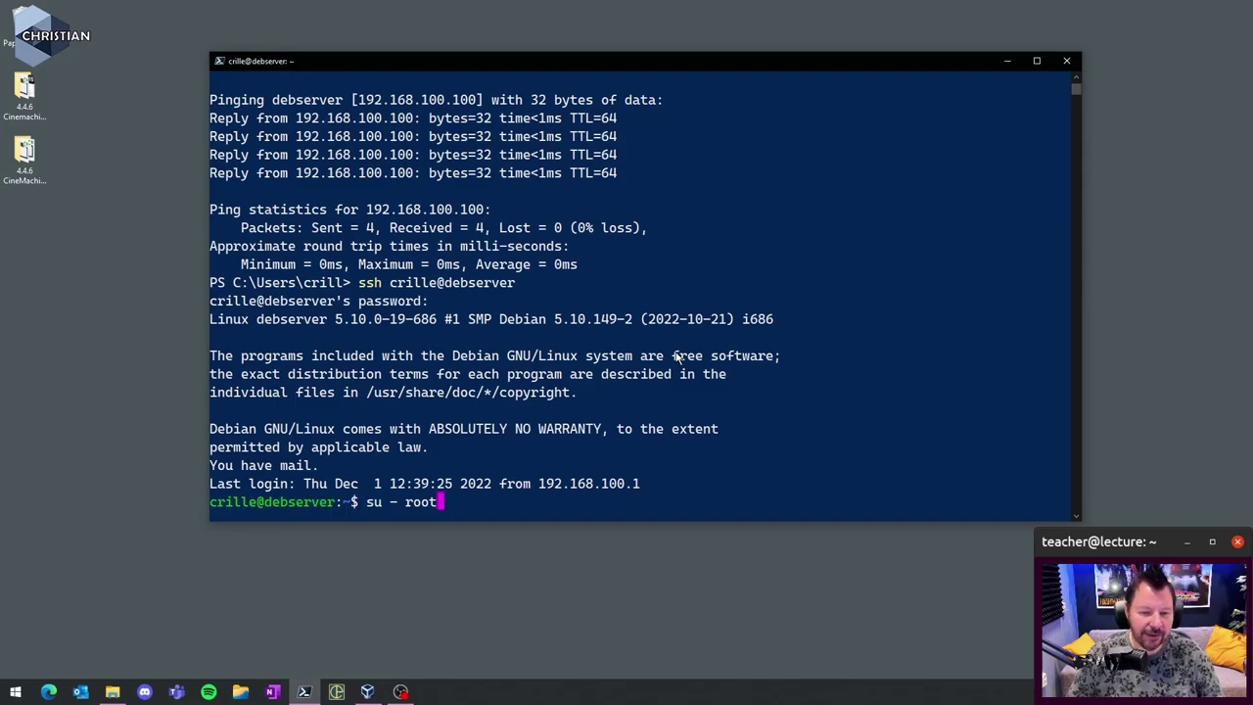
key(Return)
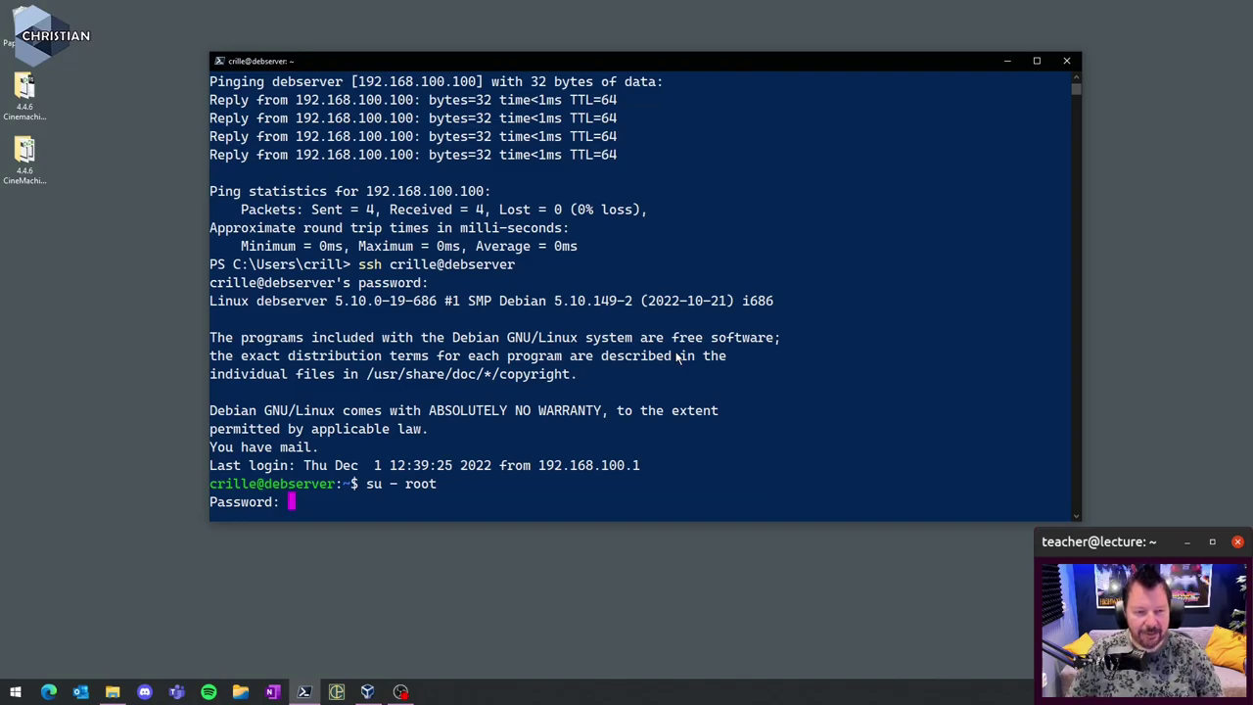
key(Return)
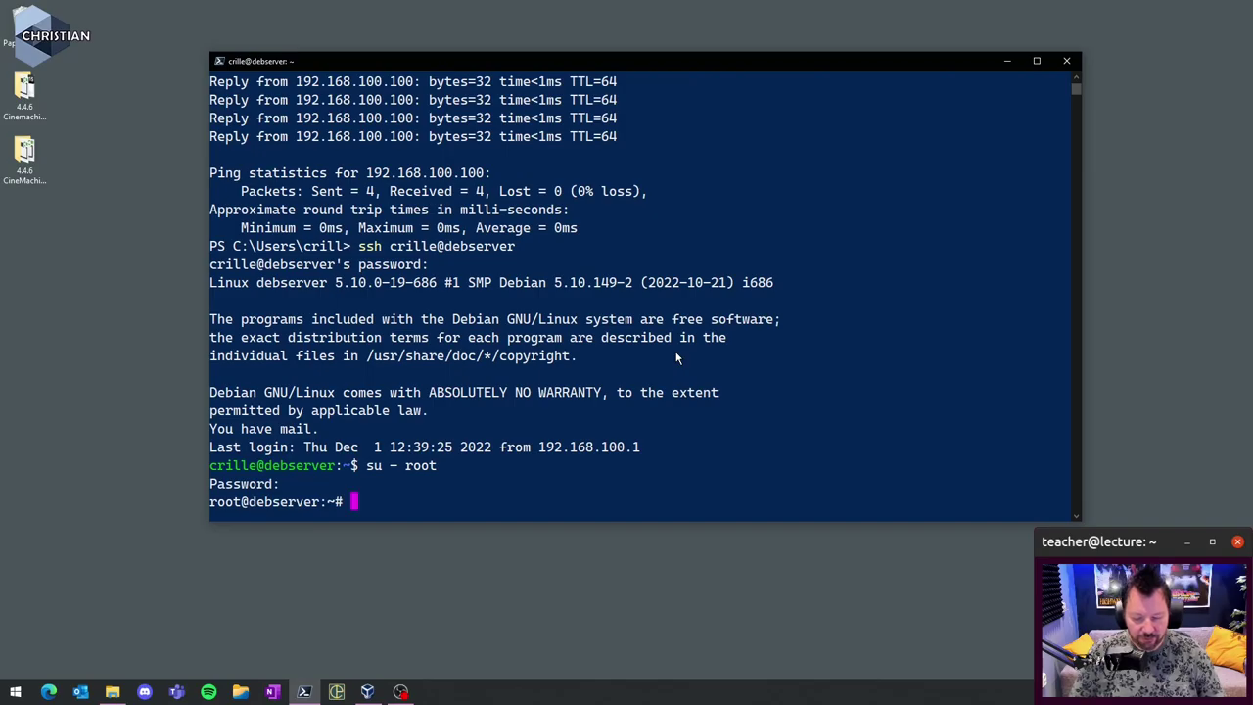
- Confirm the working directory is /root with pwd and list its files
text(pwd)
key(Return)
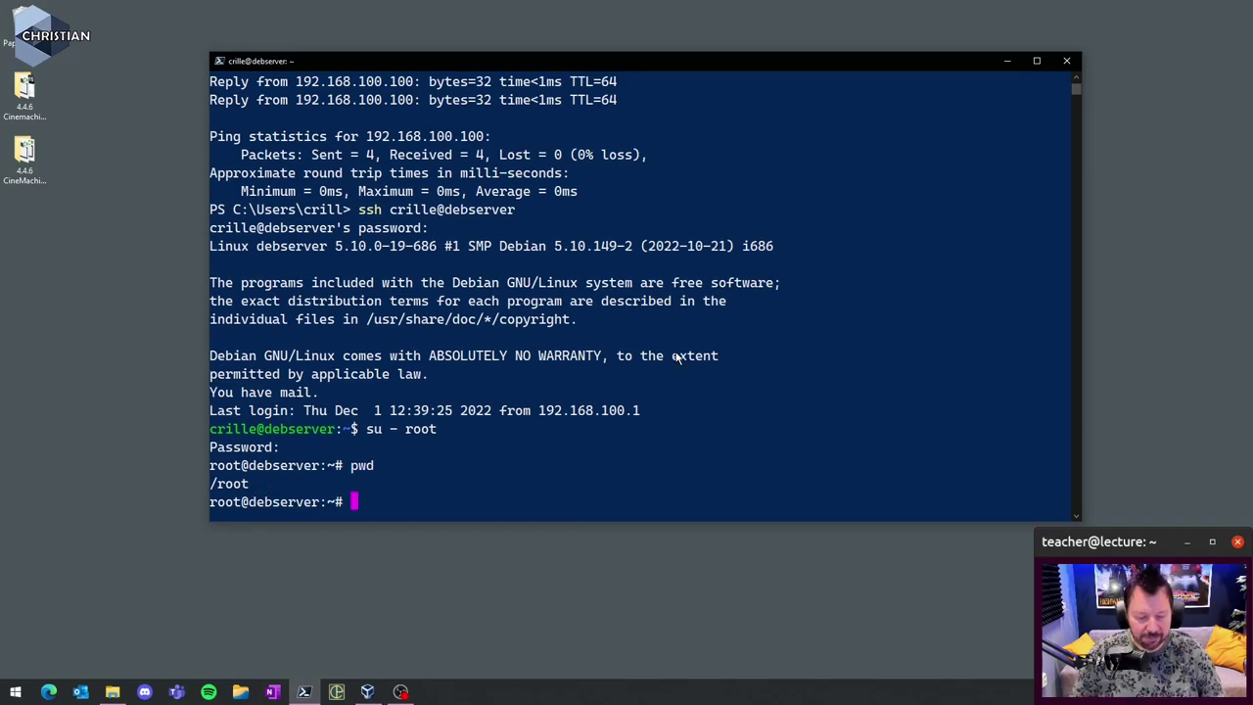
text(d)
key(Return)
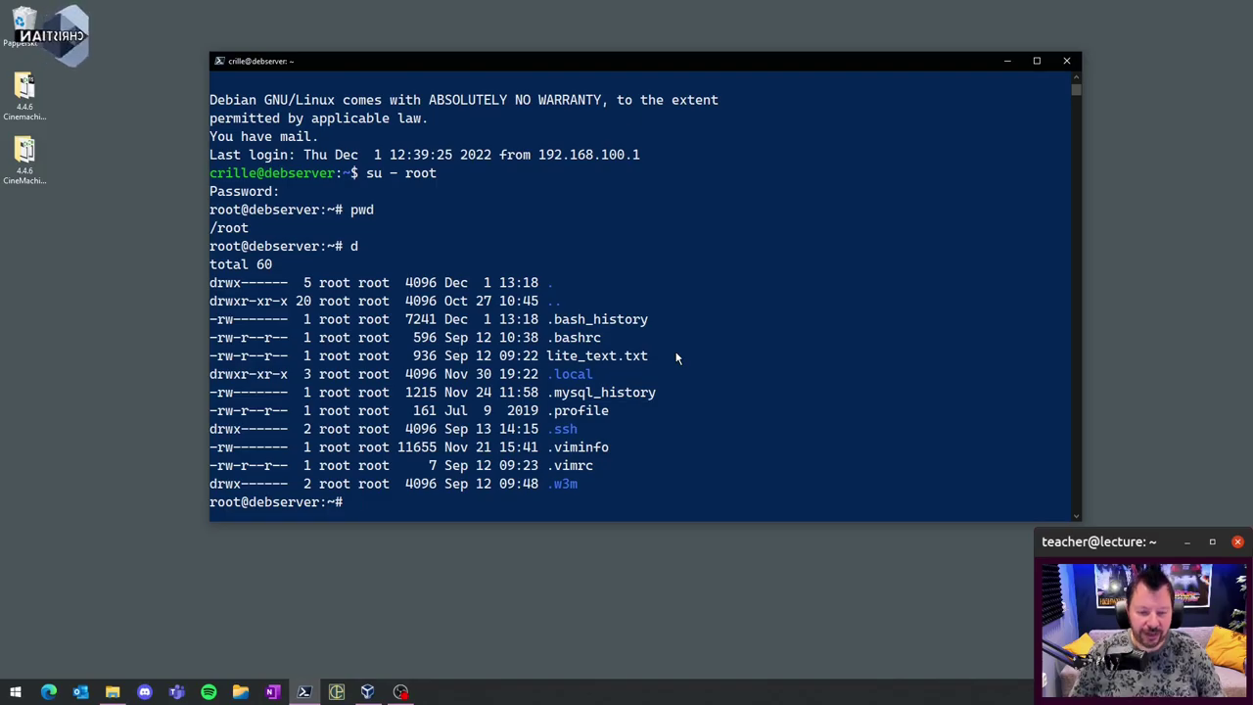
- Run 'ip a' and read enp0s8 at 192.168.100.100/24 and enp0s3 at 10.0.2.15/24
text(ip )
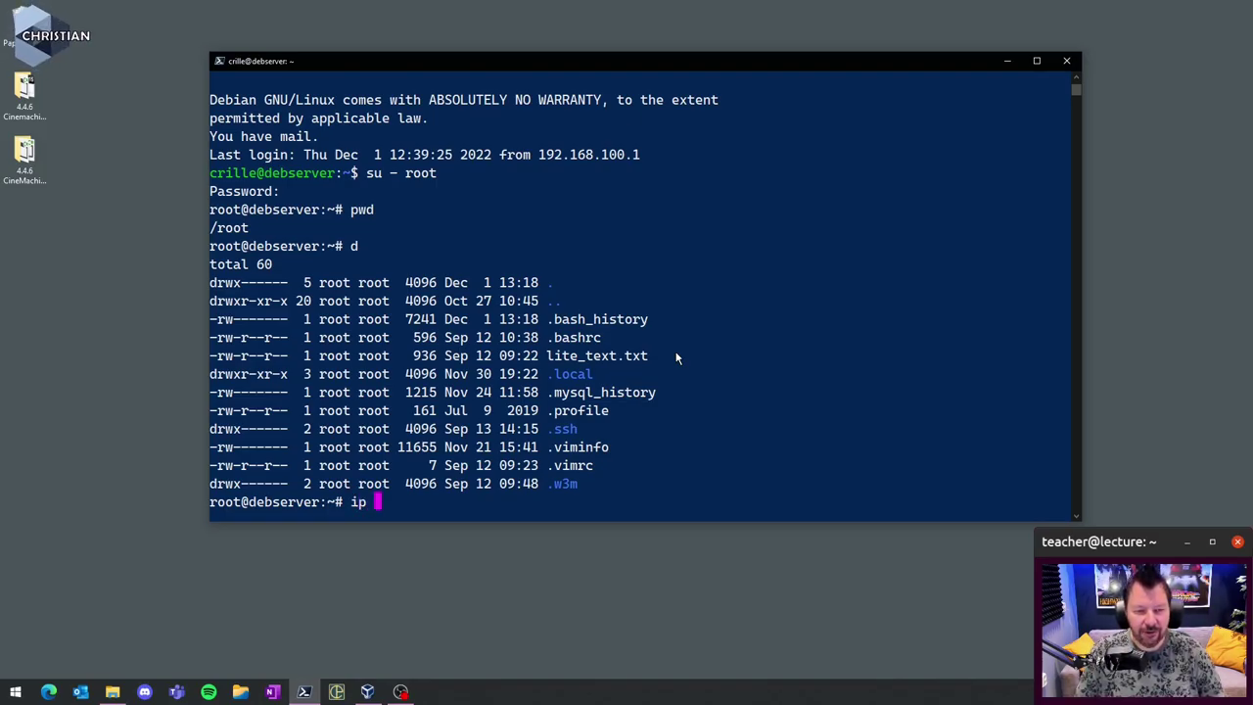
text(a)
key(Return)
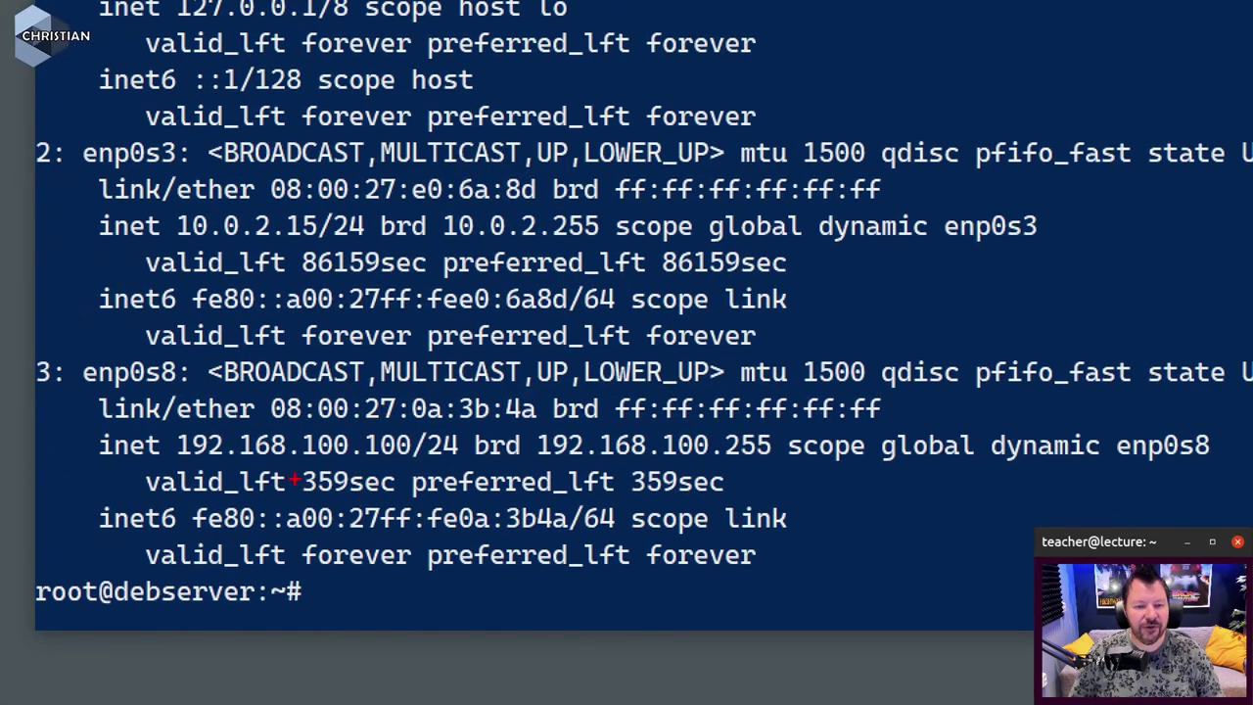
drag(85, 461, 445, 461)
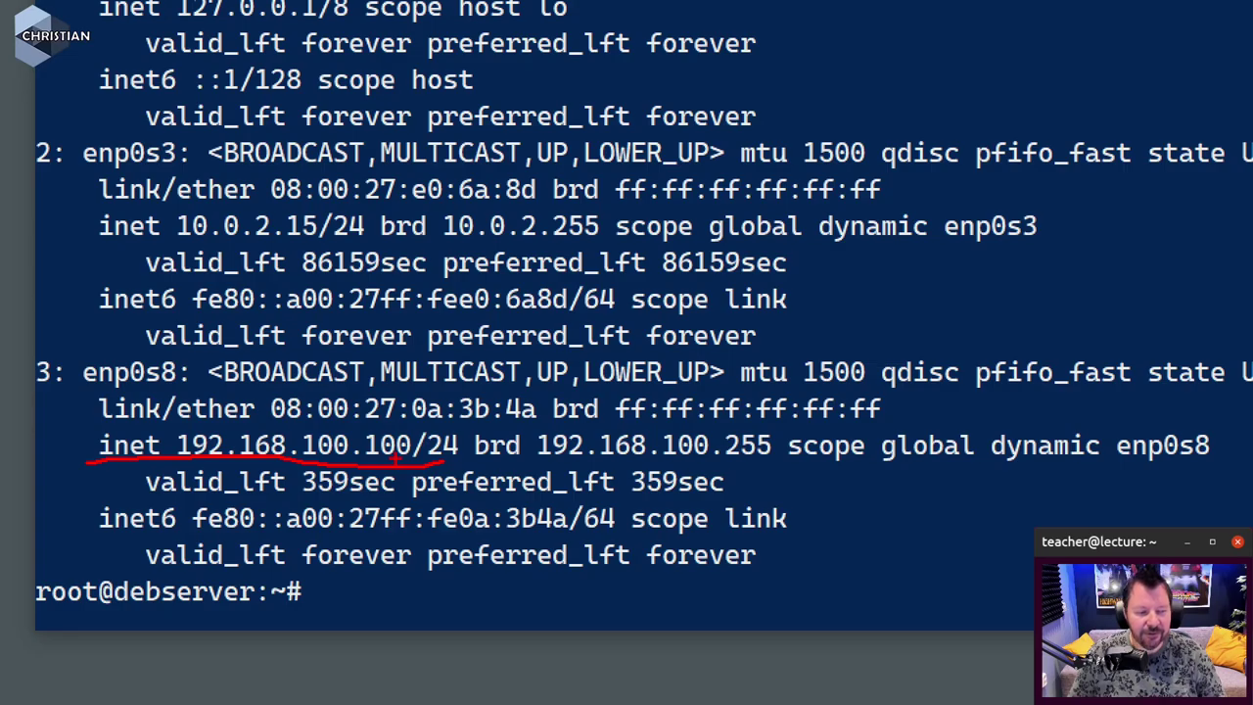
drag(165, 240, 326, 242)
key(Escape)
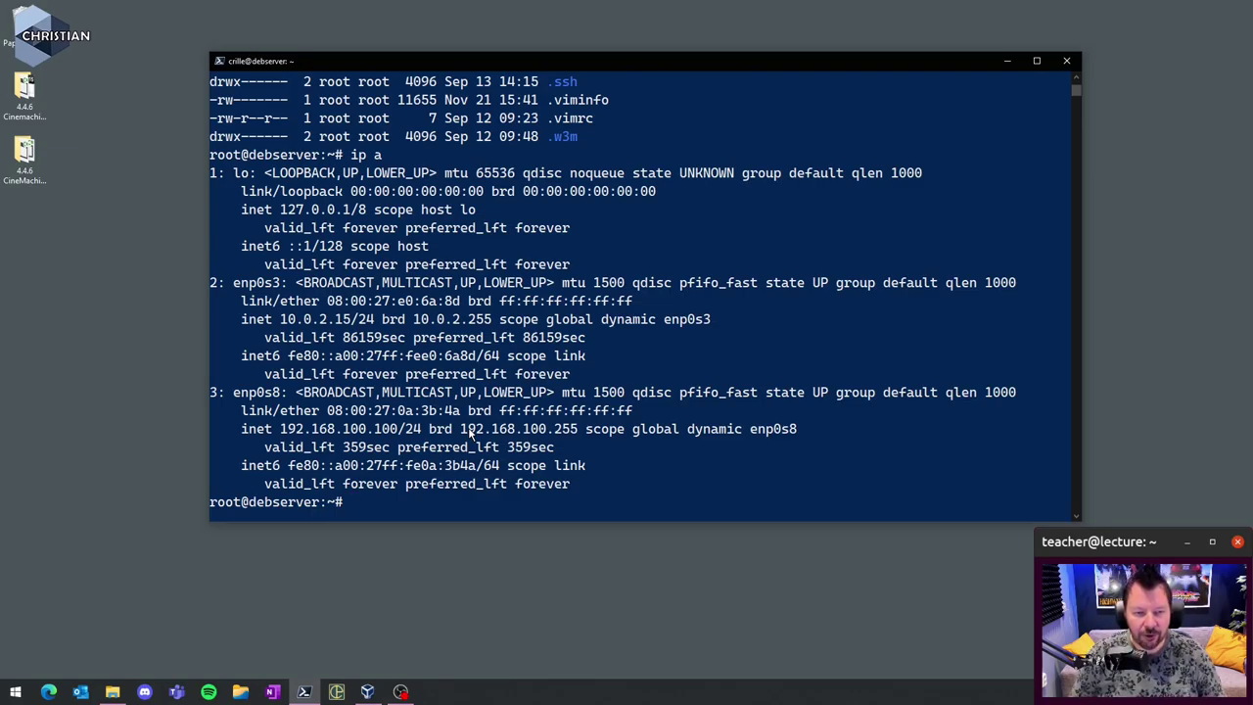
- Ping sunet.se to confirm internet access, stopping it to see 0% packet loss
text(ping )
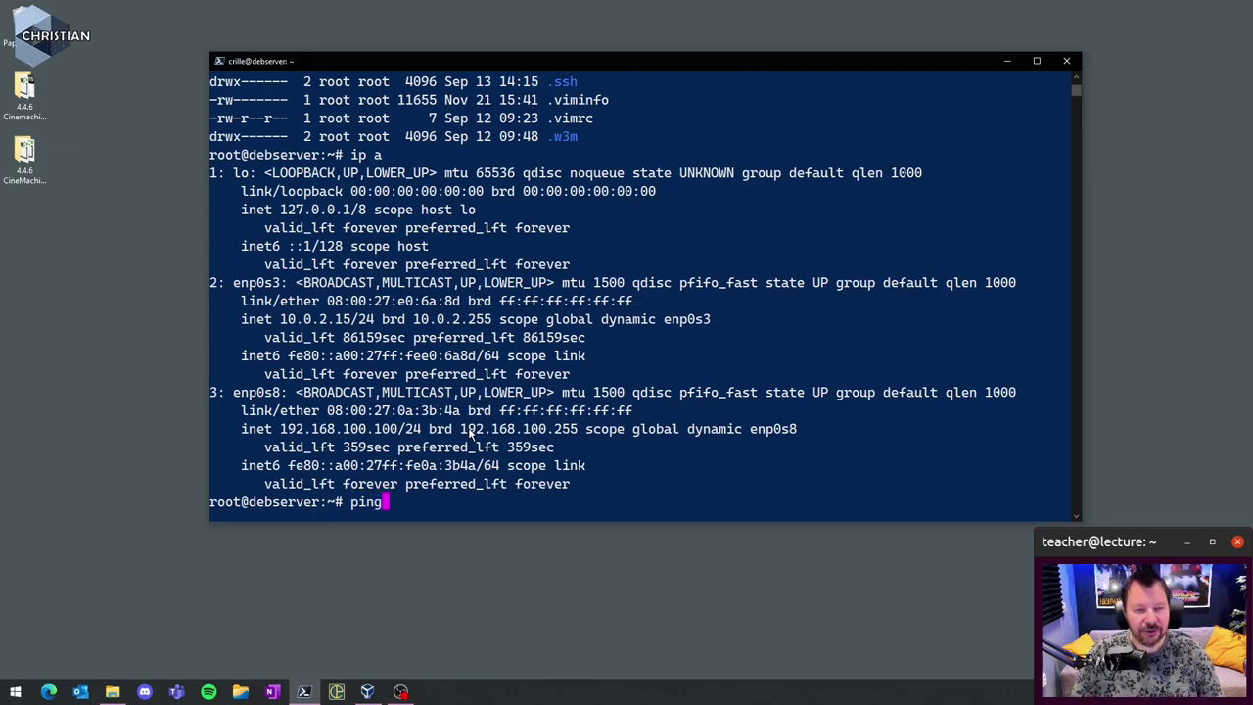
text(sunet.se)
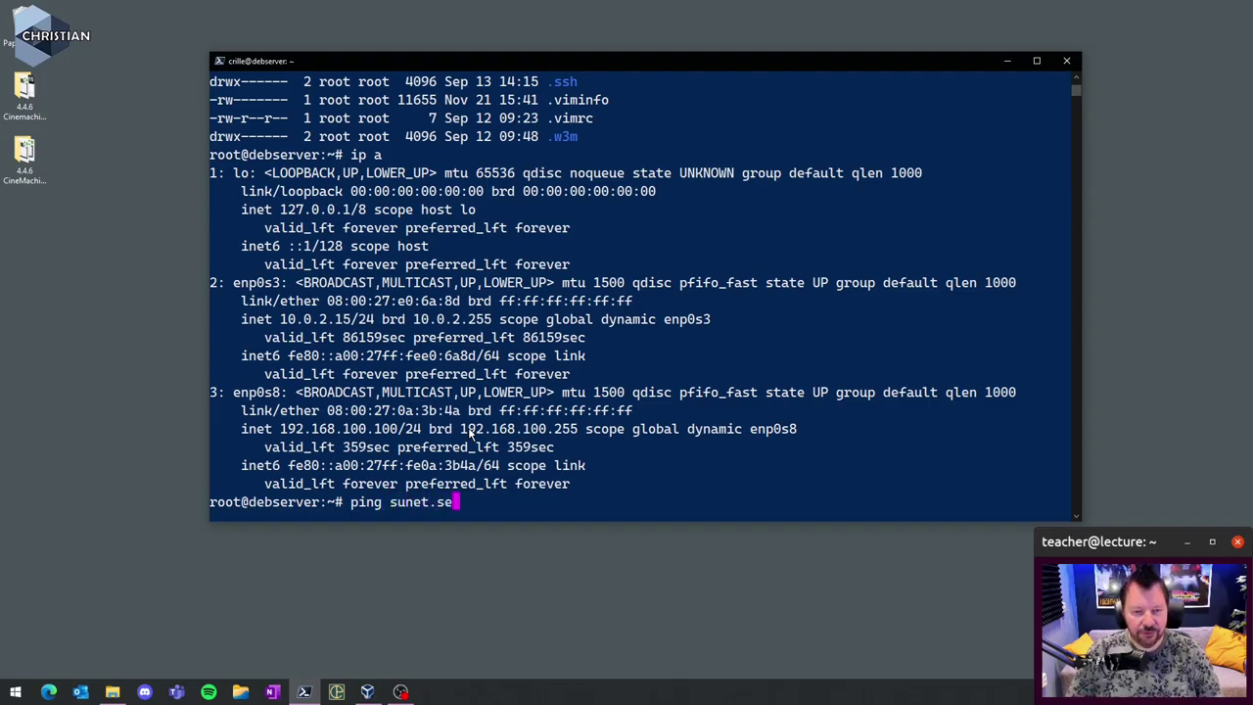
key(Return)
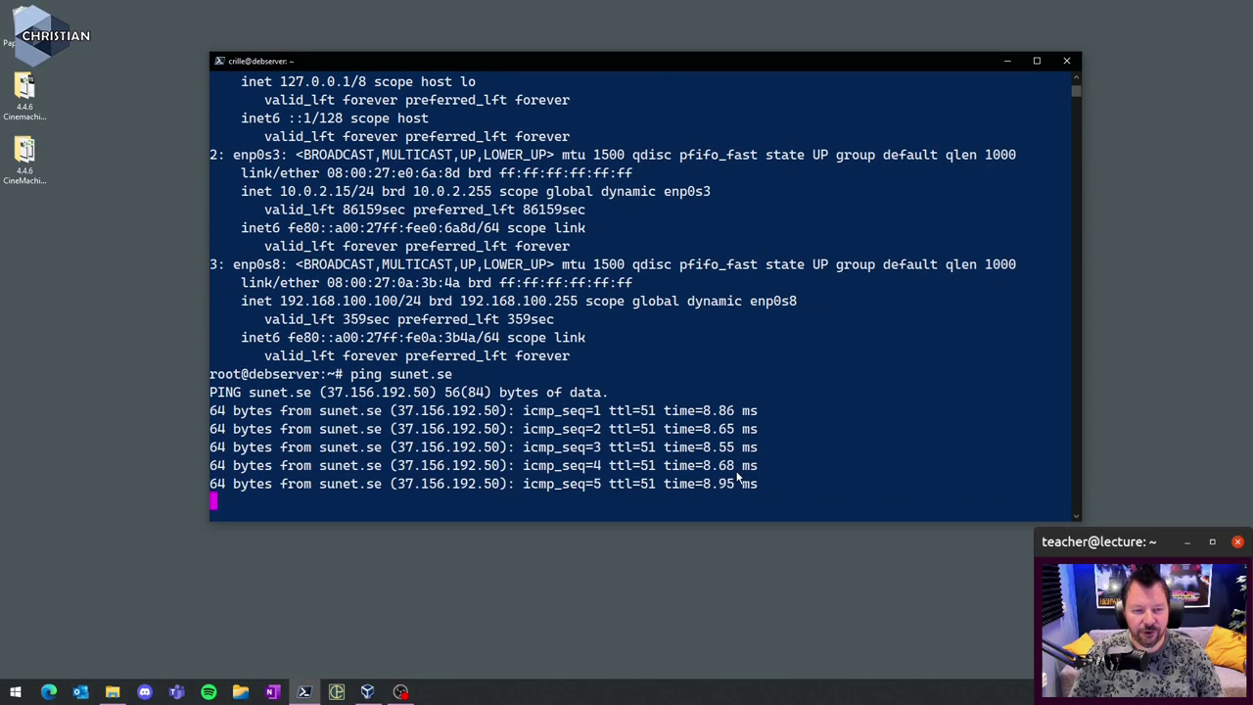
key(ctrl+c)
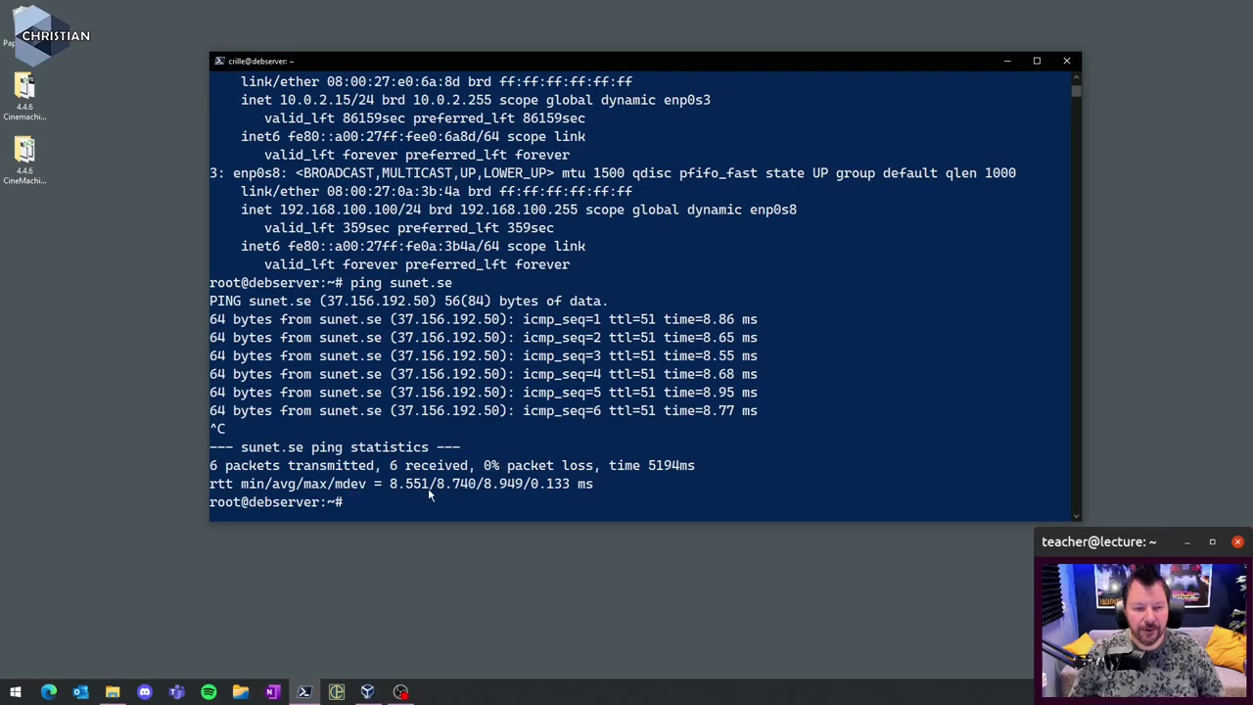
- Power off debserver with 'poweroff' and close the PowerShell 7 window
text(powe)
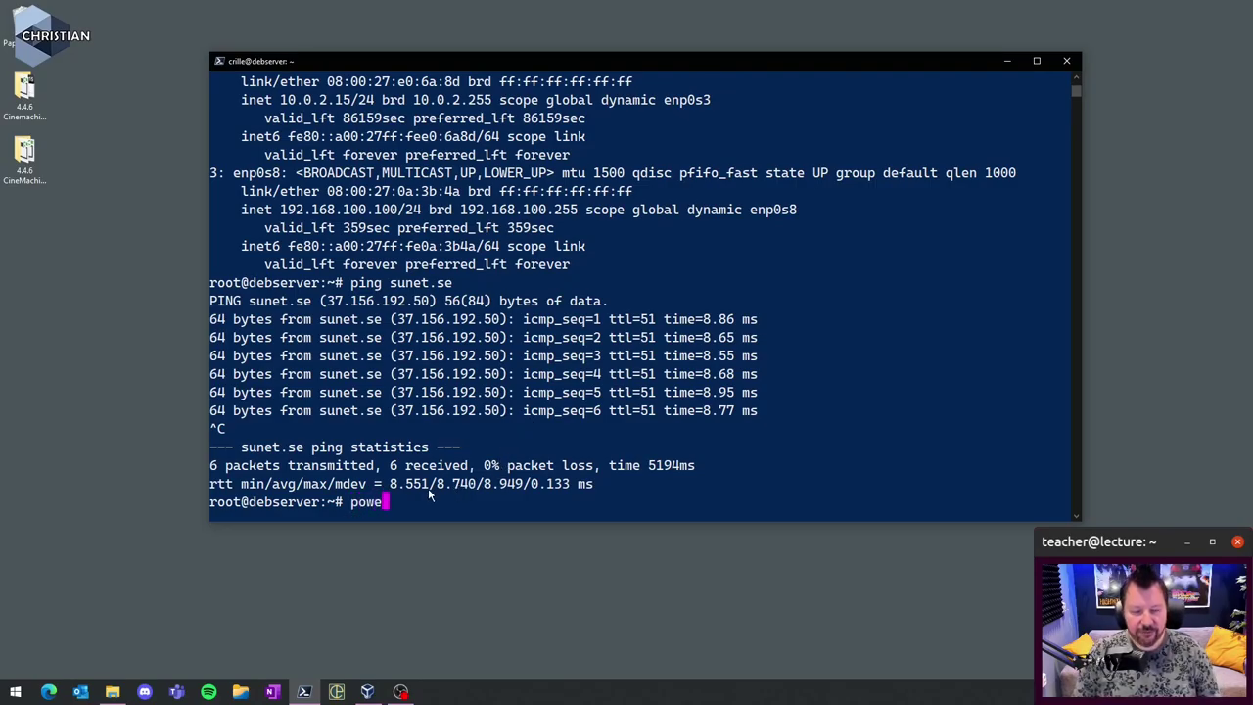
text(roff)
key(Return)
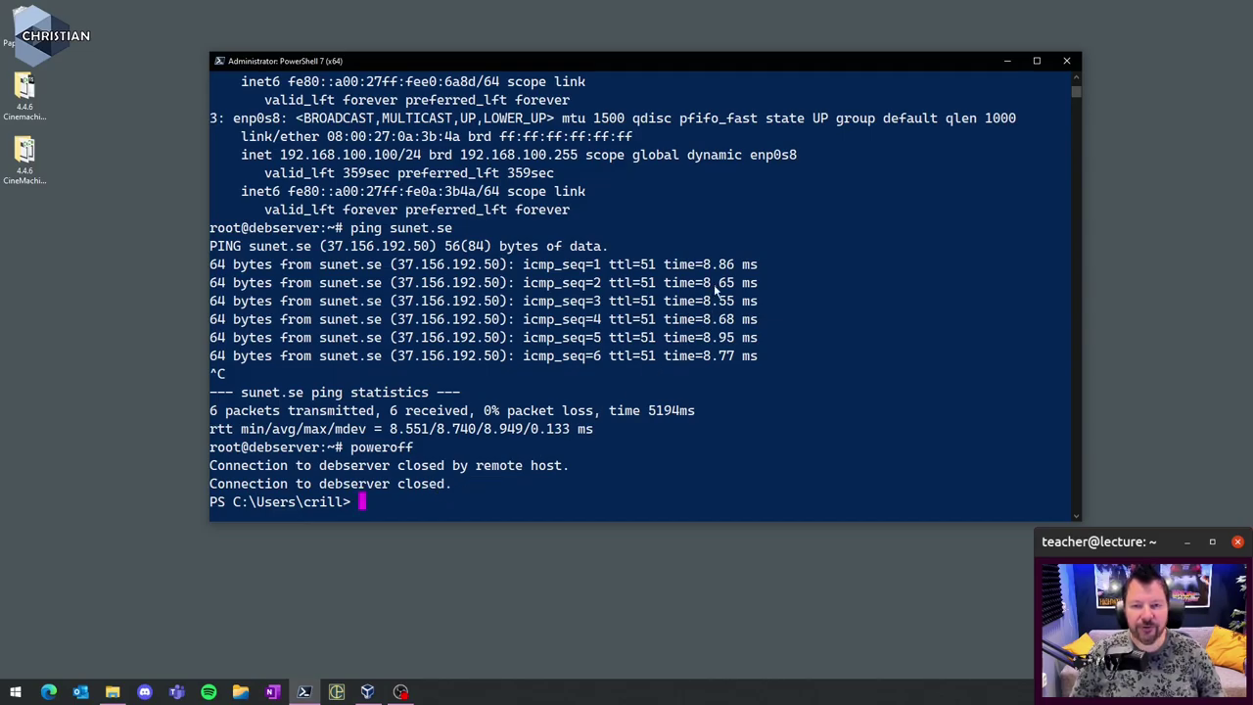
click(1073, 64)
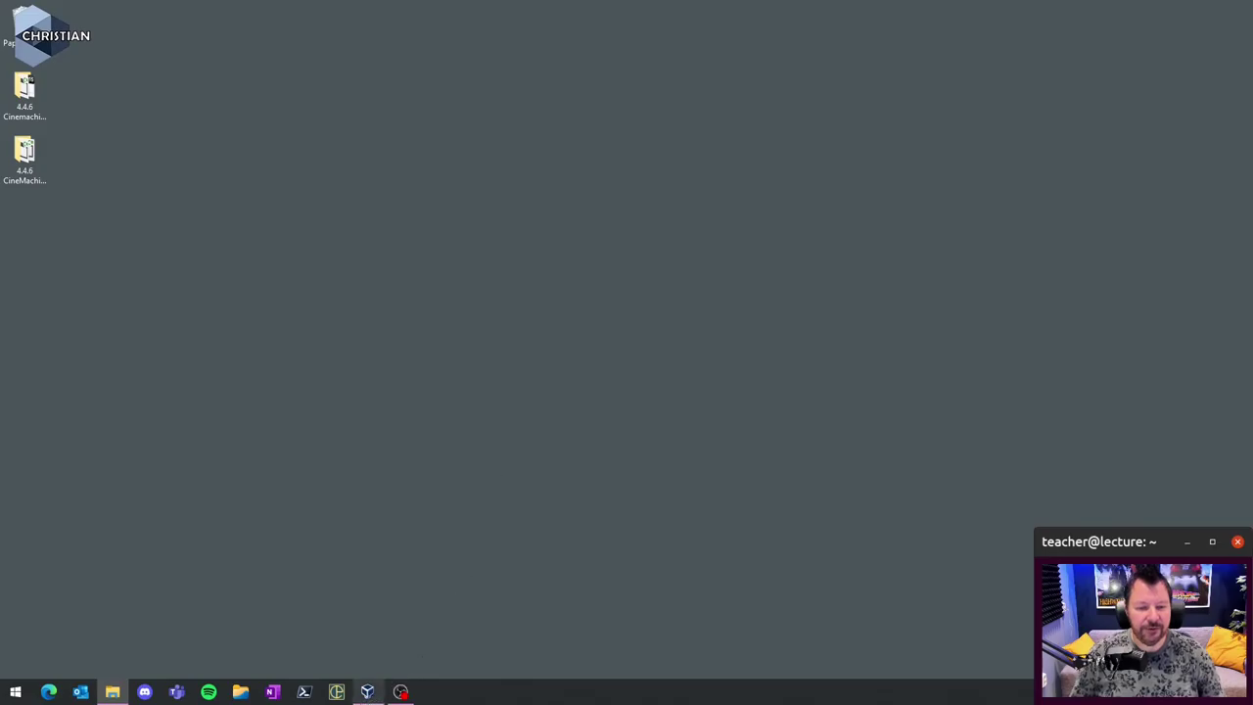
- Bring VirtualBox Manager back and start File > Export Appliance for the powered-off debserver
click(365, 693)
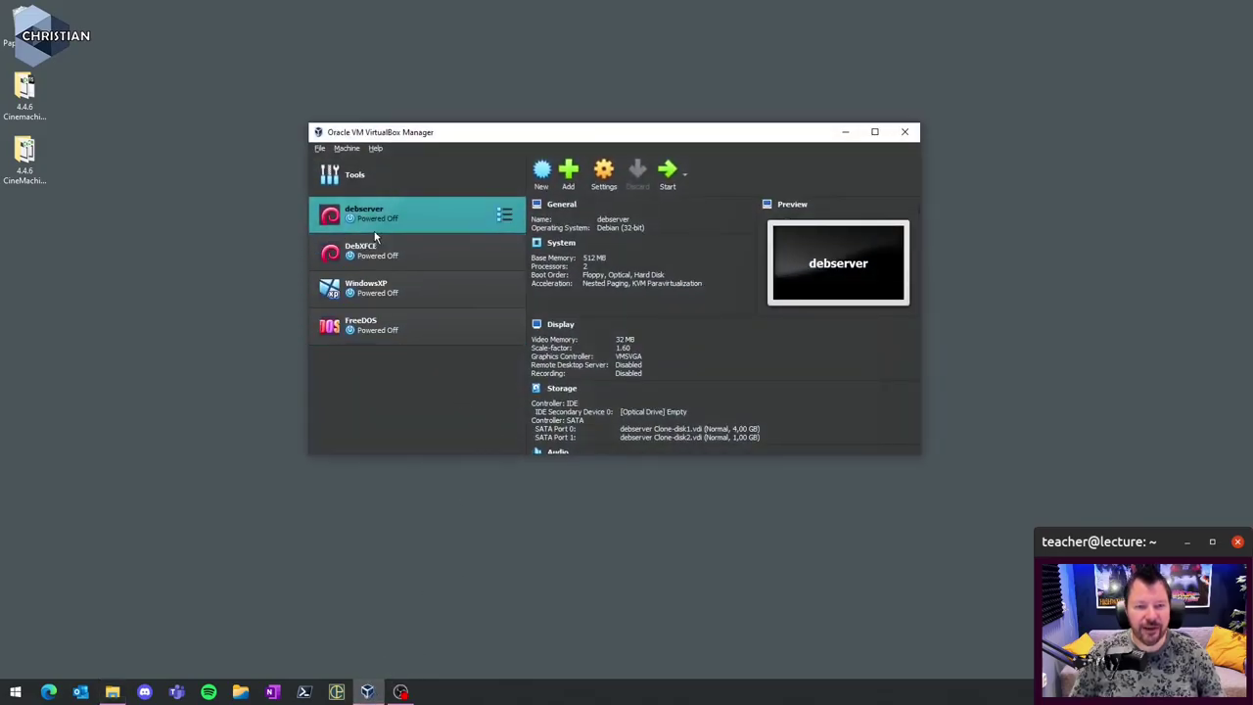
right_click(430, 213)
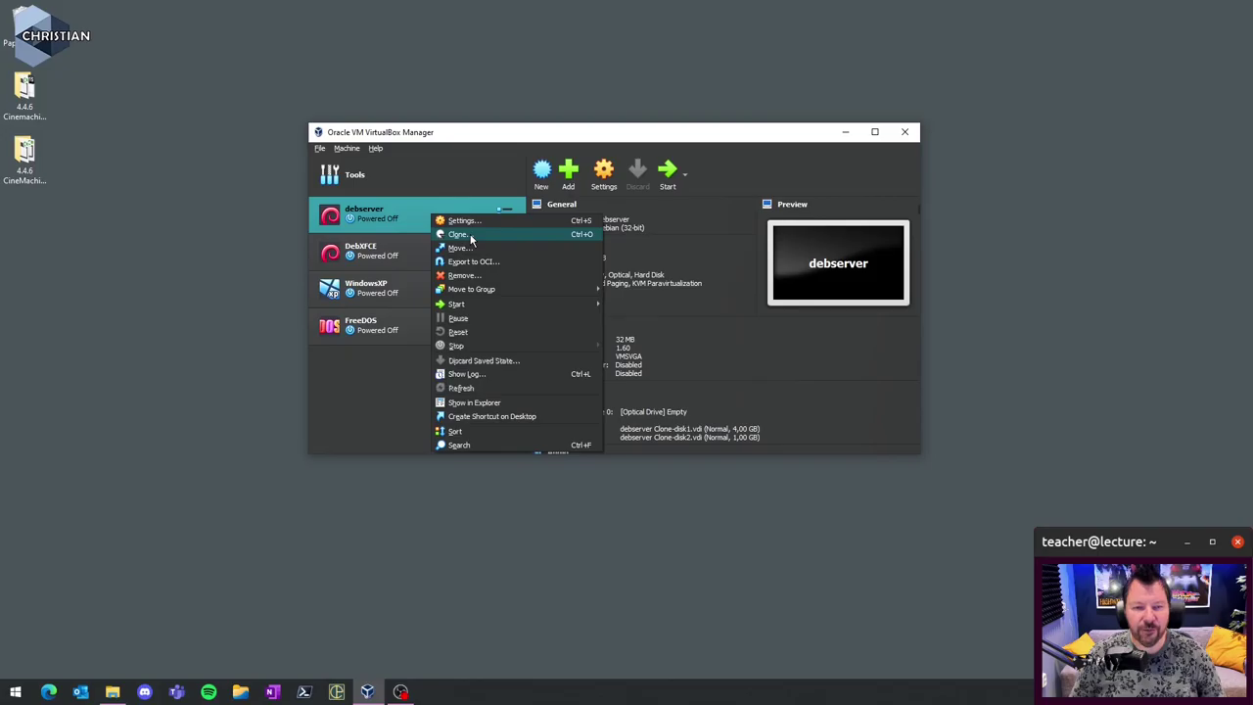
click(392, 391)
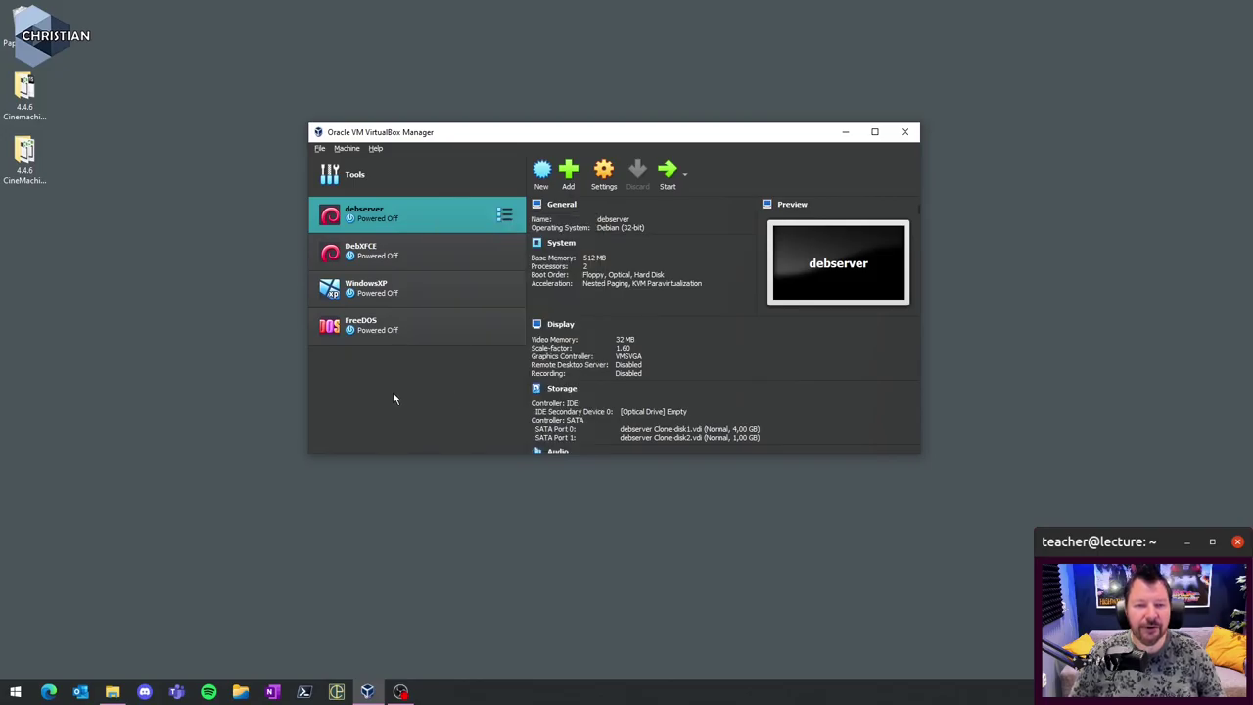
click(348, 148)
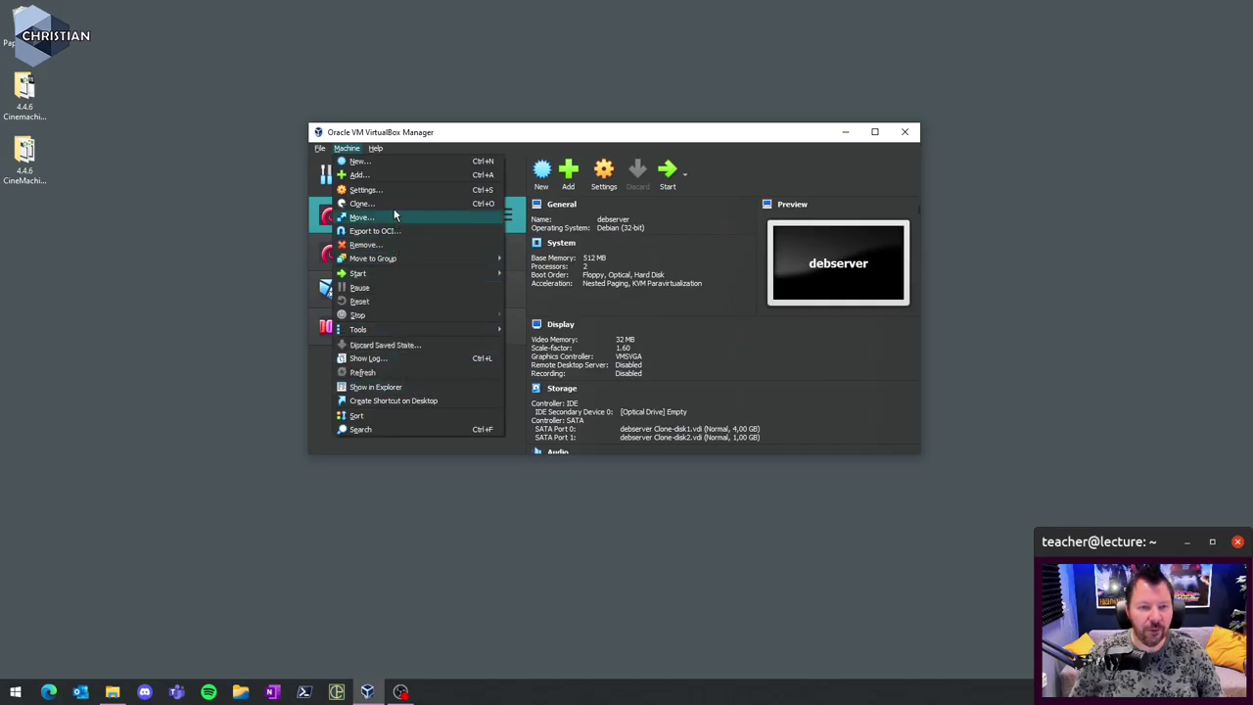
mouse_move(319, 147)
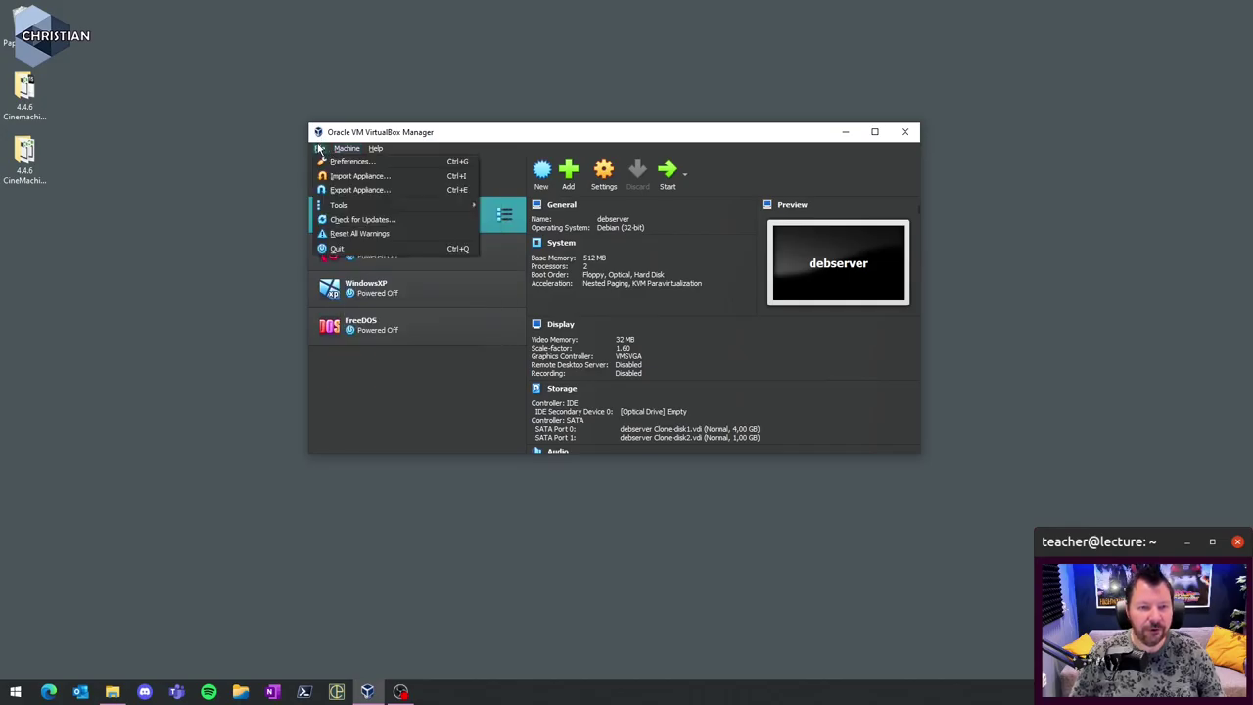
click(359, 190)
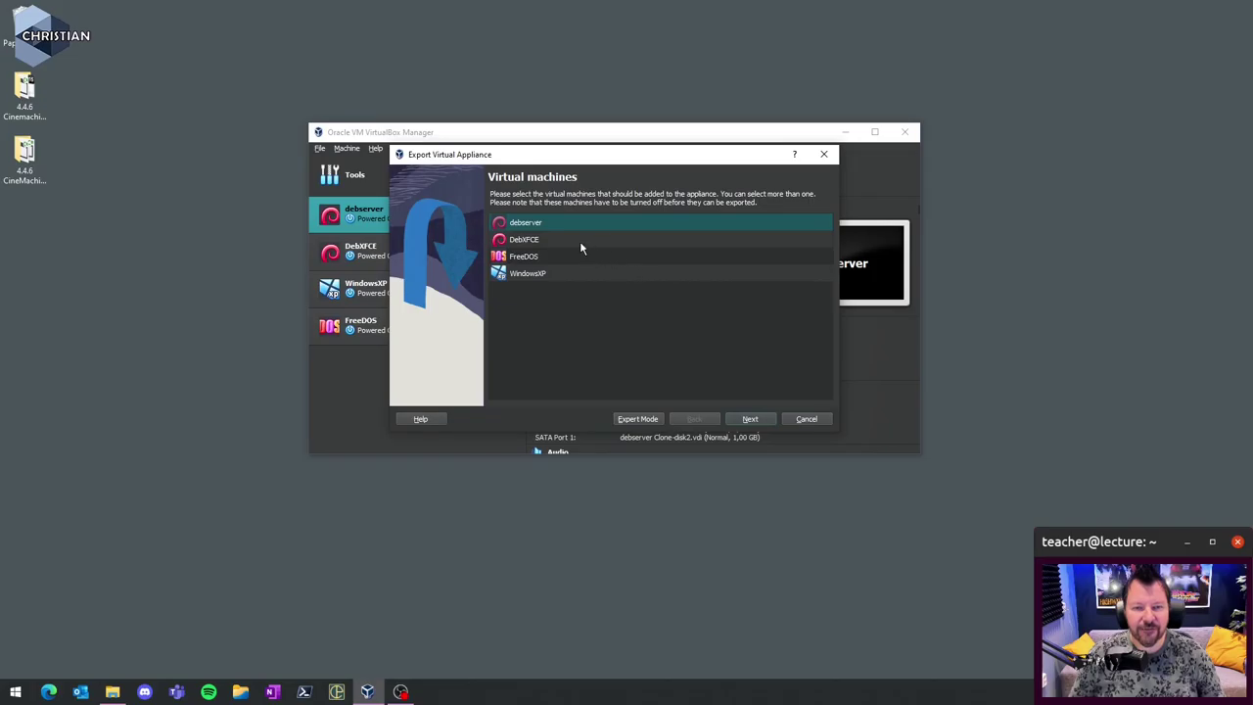